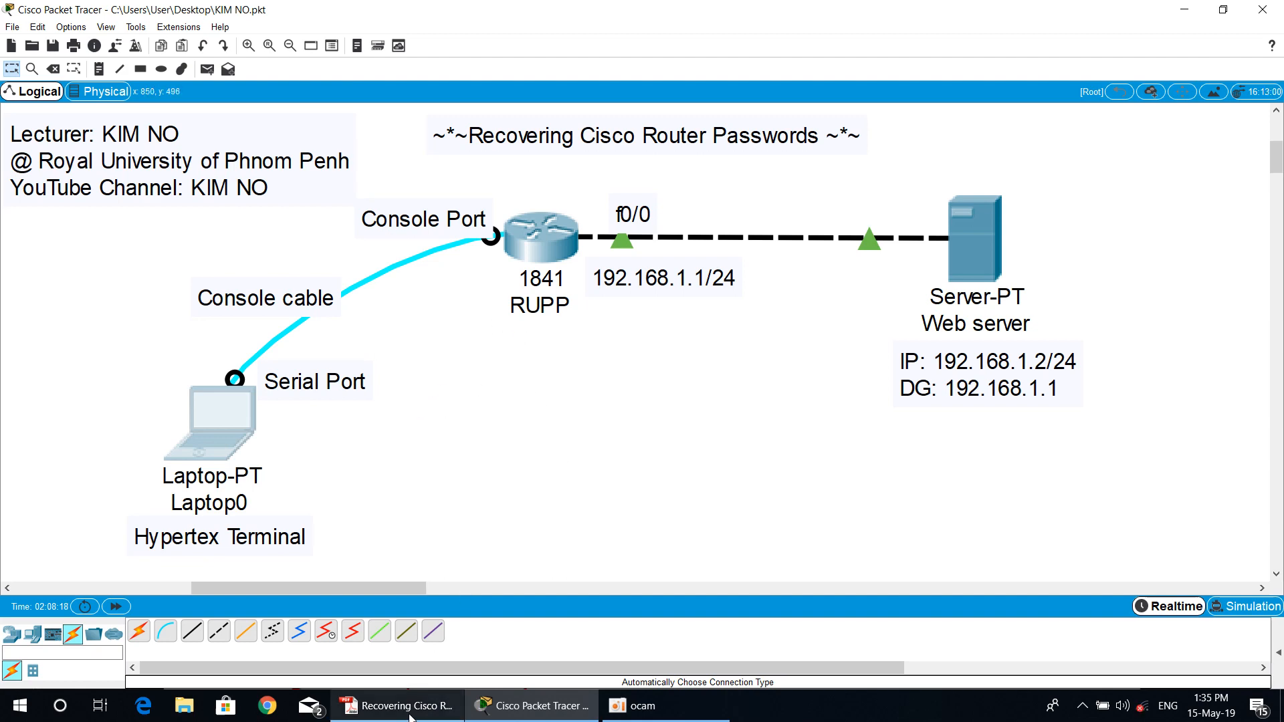
# Step: Switch to the Recovering Cisco Router Passwords PDF in Adobe Reader and read step 2 about recording the configuration register setting
pyautogui.hotkey('alt', 'Tab')
pyautogui.scroll(-3, 473, 533)
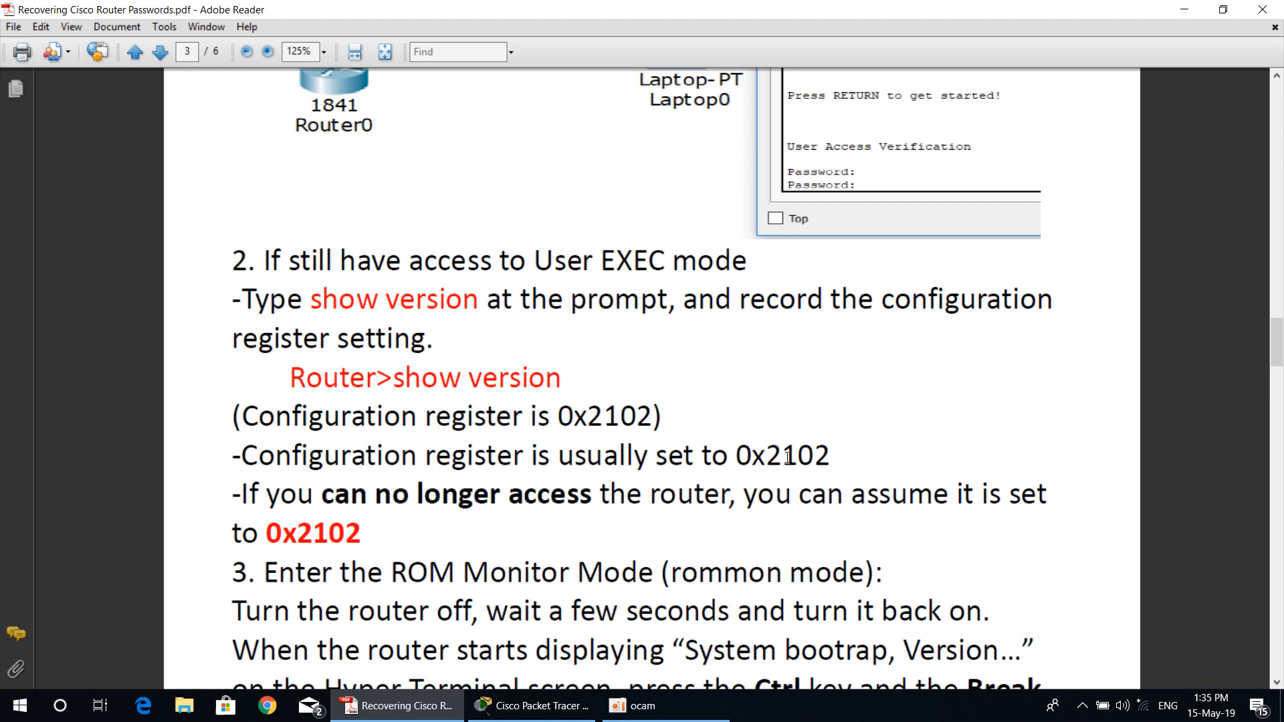
pyautogui.scroll(-3, 817, 454)
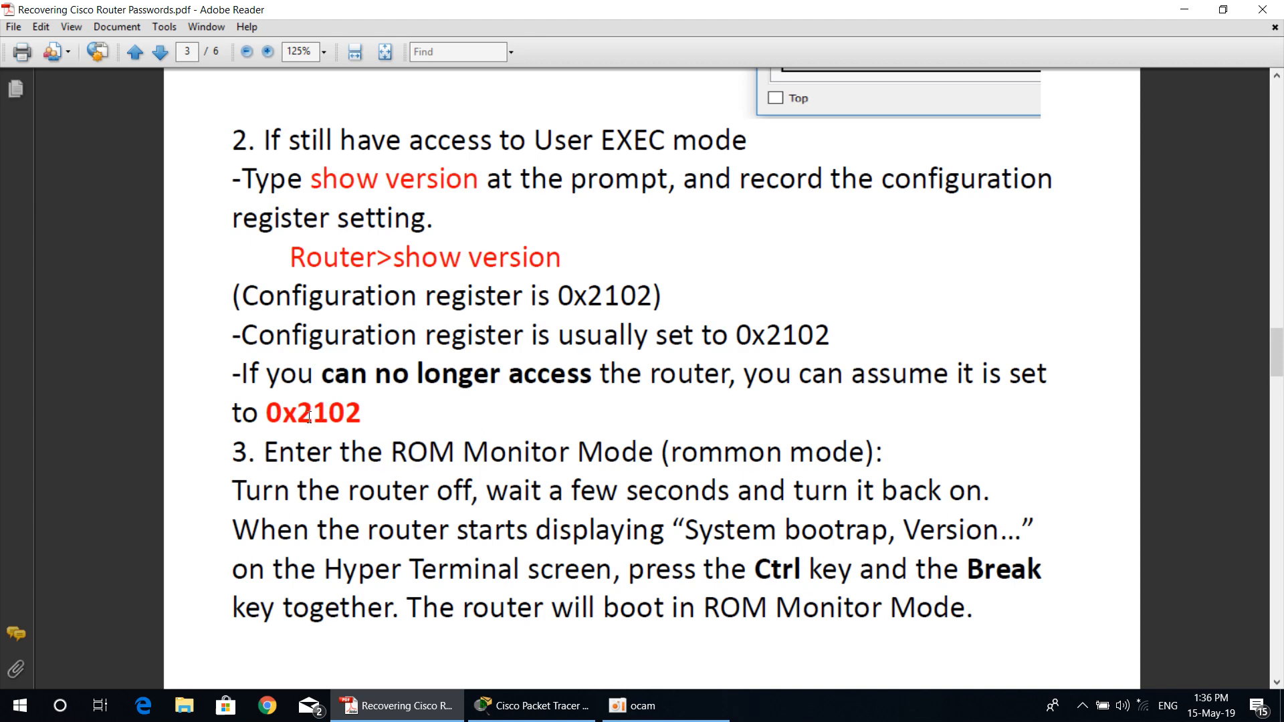
# Step: Switch to Packet Tracer, open Laptop0's Terminal in a maximized window and bring up the router's console login prompt
pyautogui.click(535, 707)
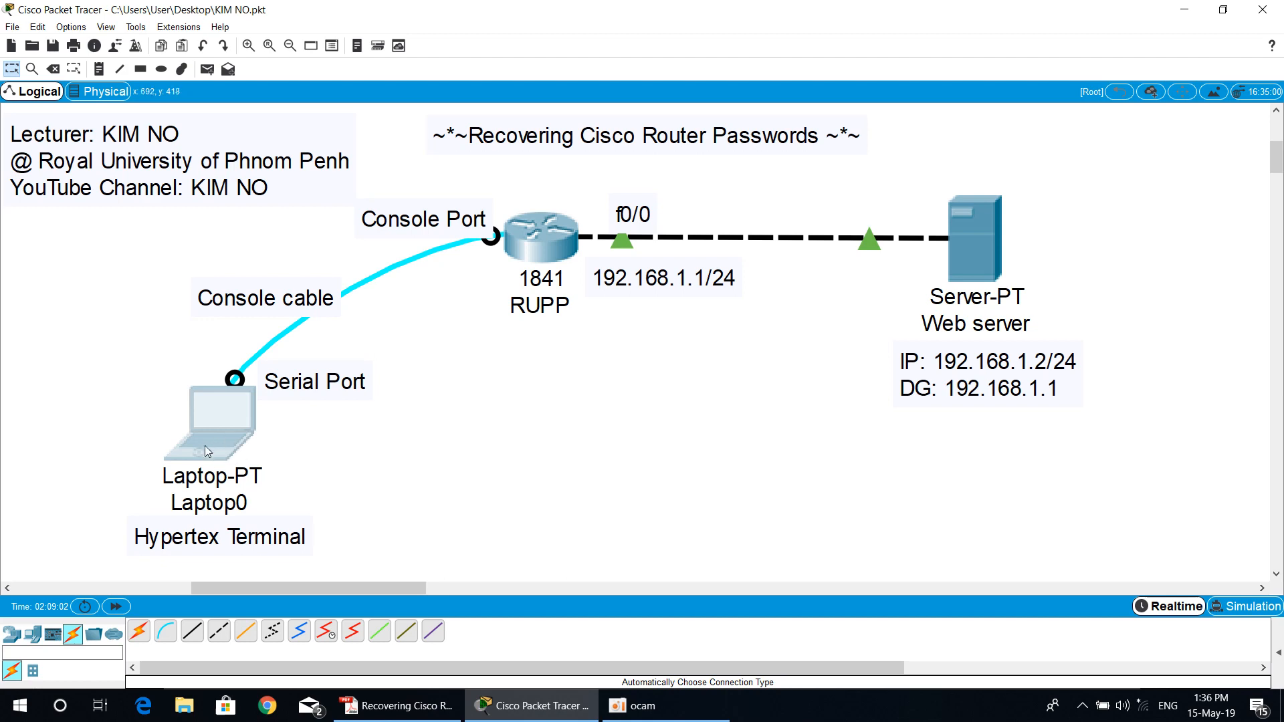
pyautogui.click(221, 431)
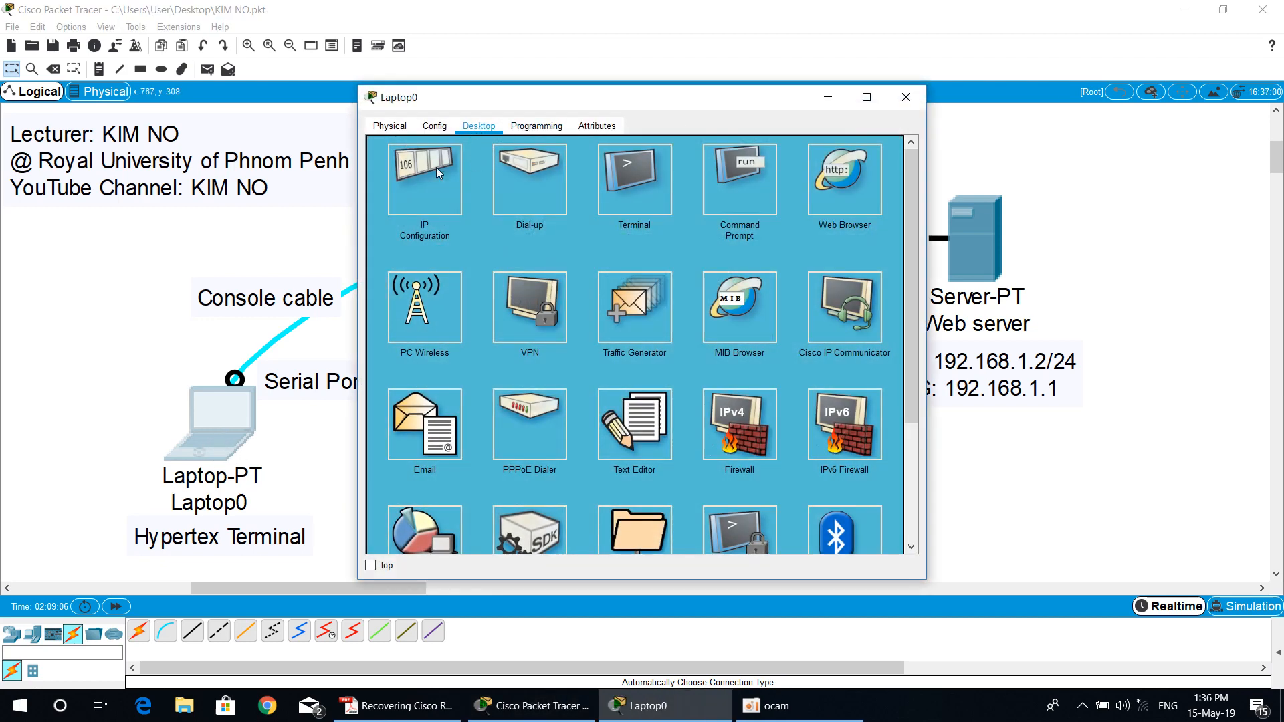
pyautogui.click(639, 199)
pyautogui.click(863, 286)
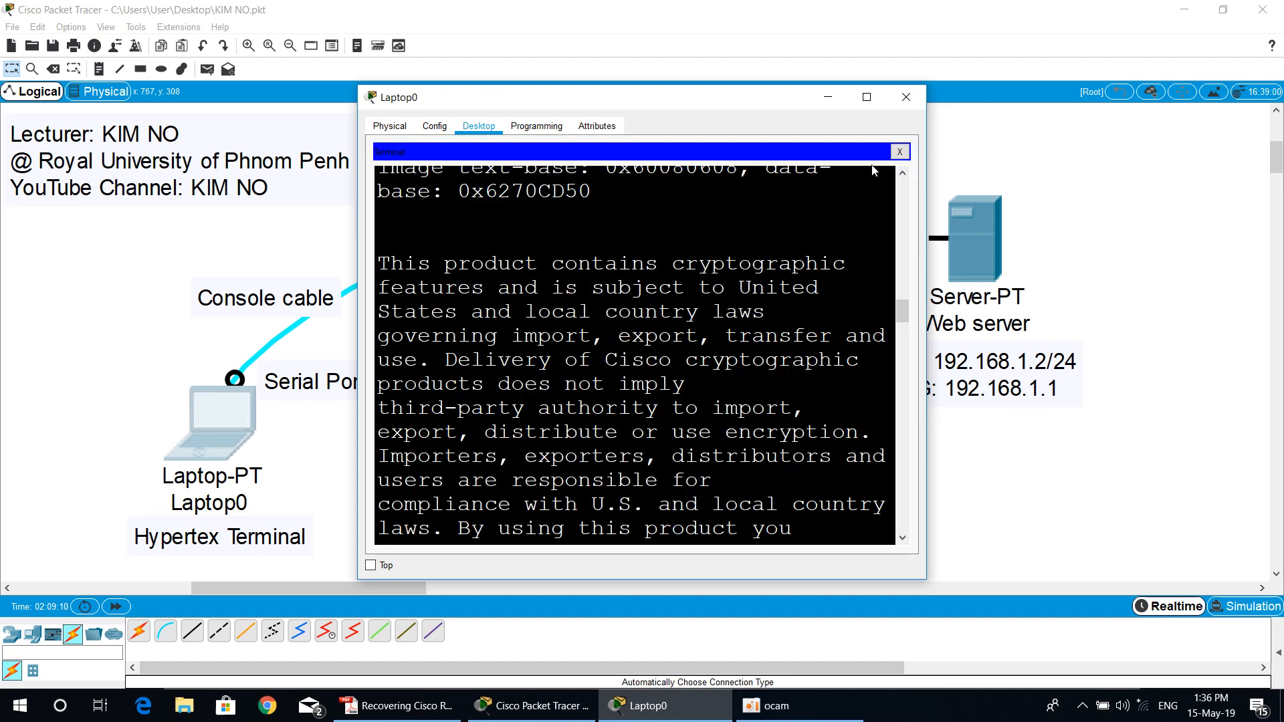
pyautogui.click(875, 100)
pyautogui.click(628, 444)
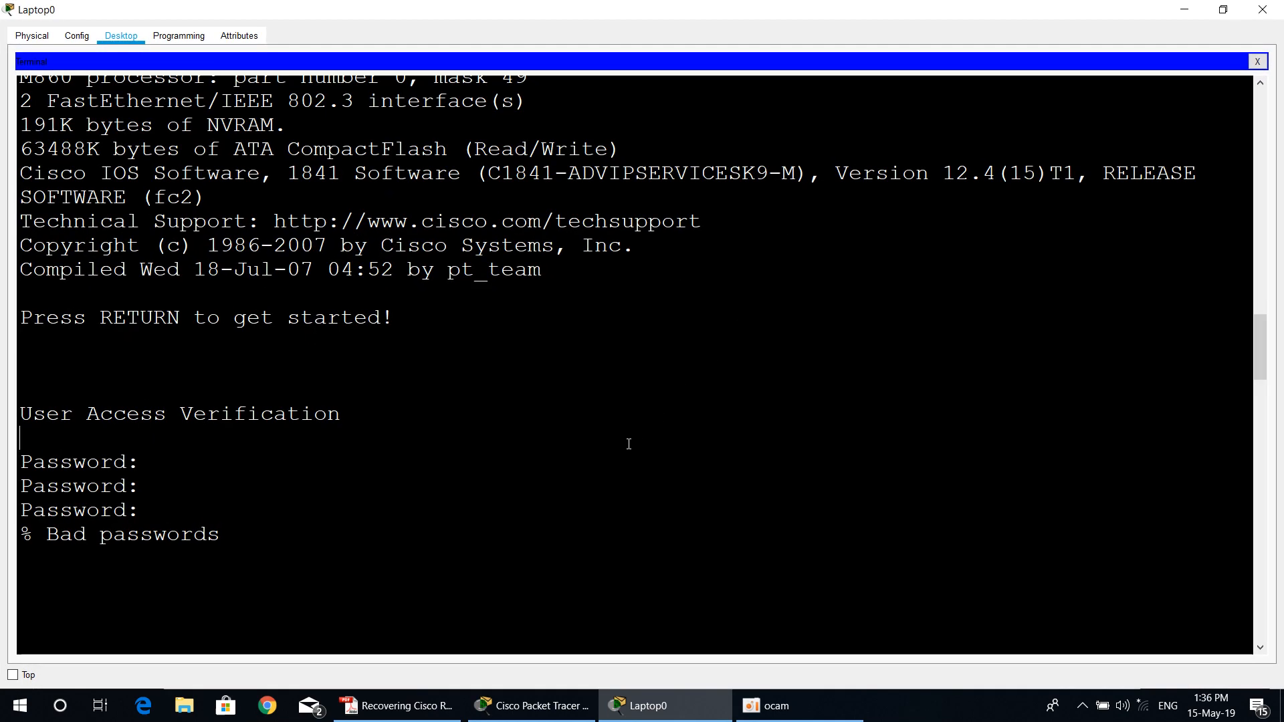
pyautogui.press('Return')
pyautogui.press('Return')
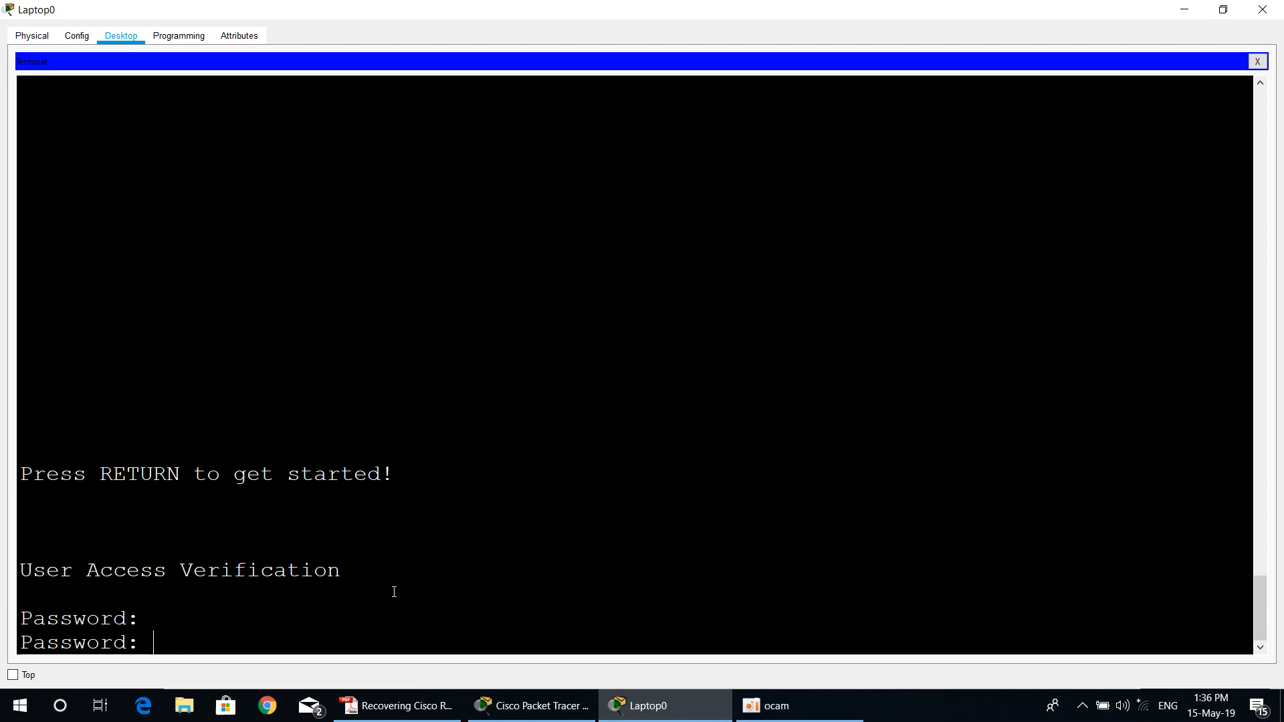
# Step: Switch to the PDF guide in Adobe Reader and read step 3 on entering ROM Monitor mode, including the possible rommon prompts
pyautogui.click(396, 704)
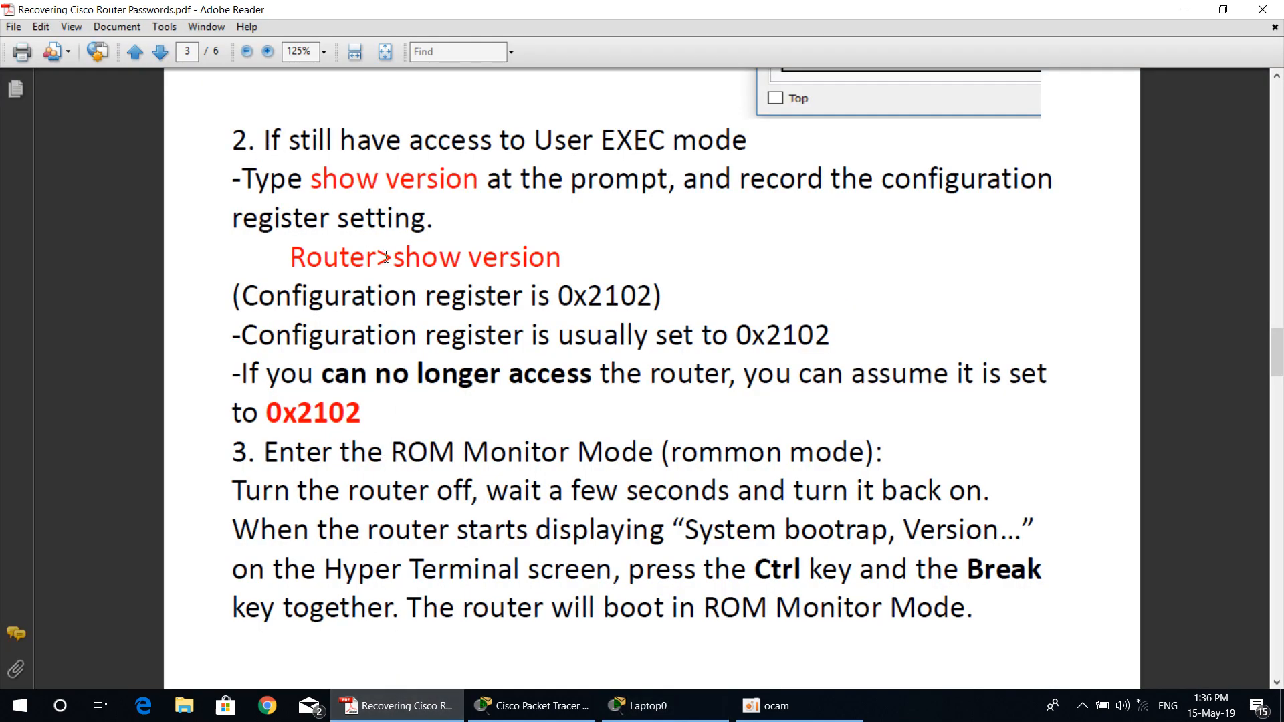
pyautogui.scroll(-6, 468, 323)
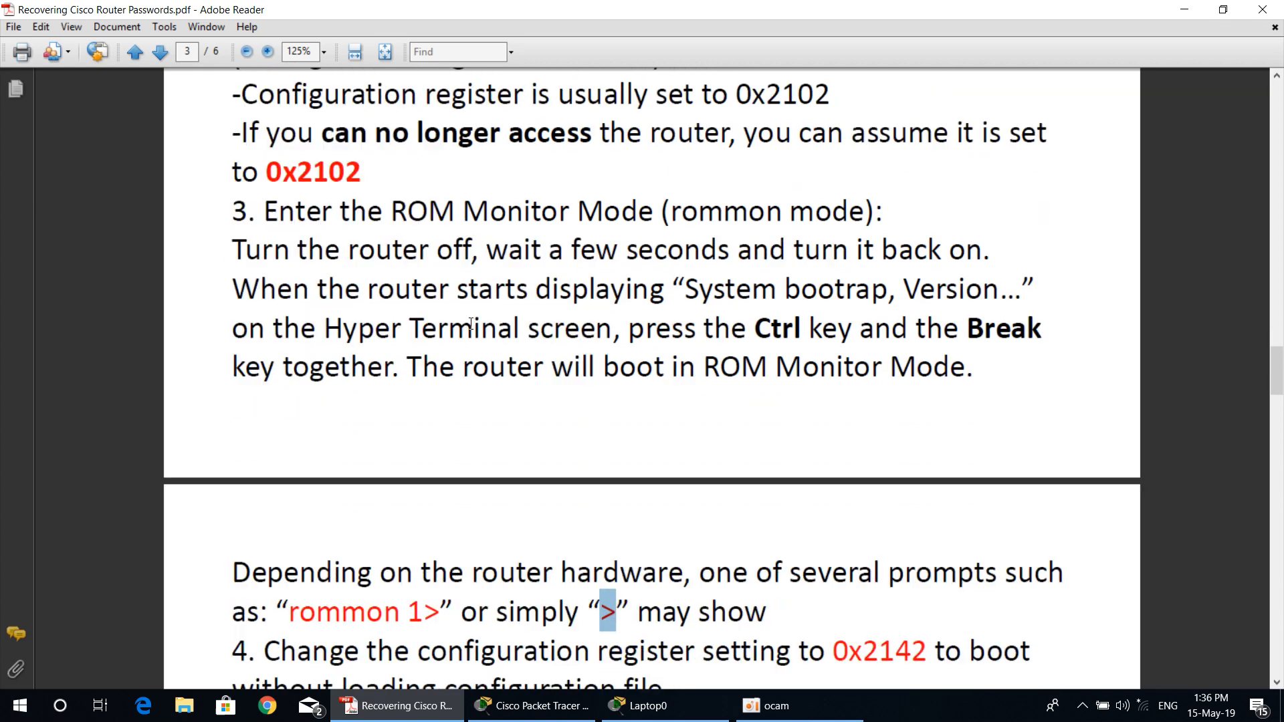
pyautogui.scroll(-2, 471, 324)
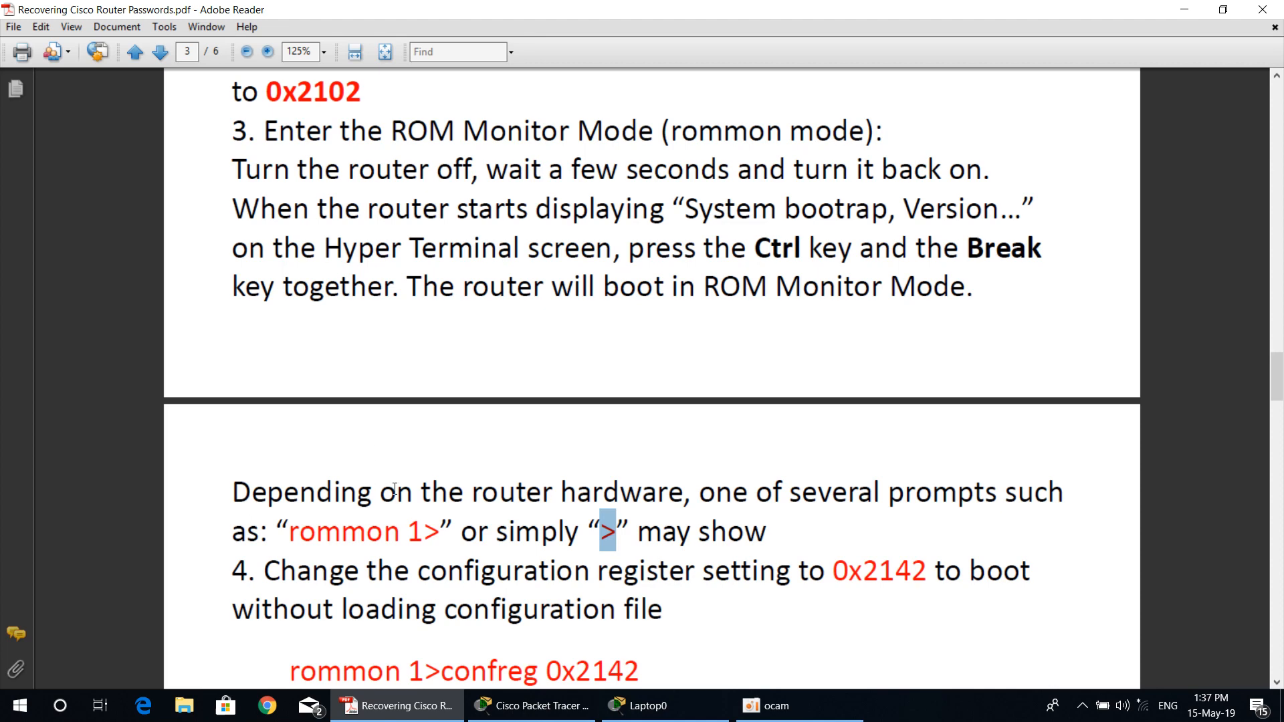
pyautogui.scroll(-3, 512, 490)
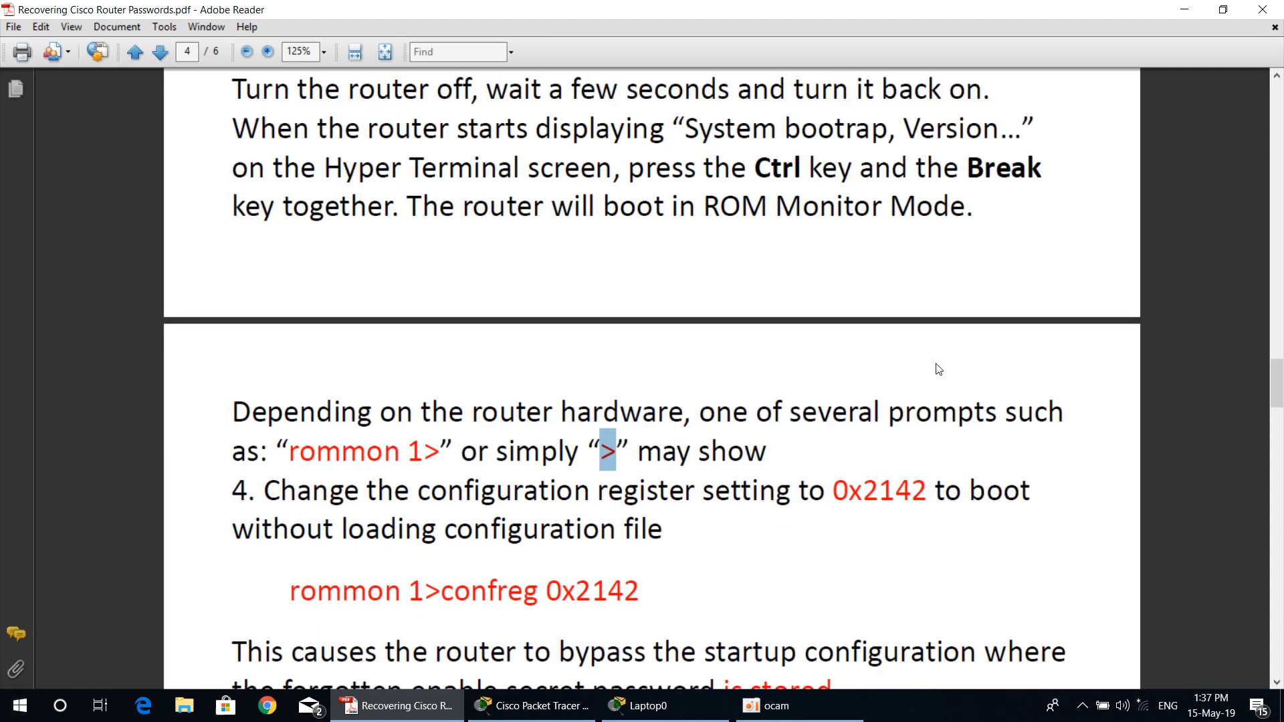
pyautogui.moveTo(896, 405); pyautogui.dragTo(1063, 411)
pyautogui.moveTo(290, 453); pyautogui.dragTo(424, 456)
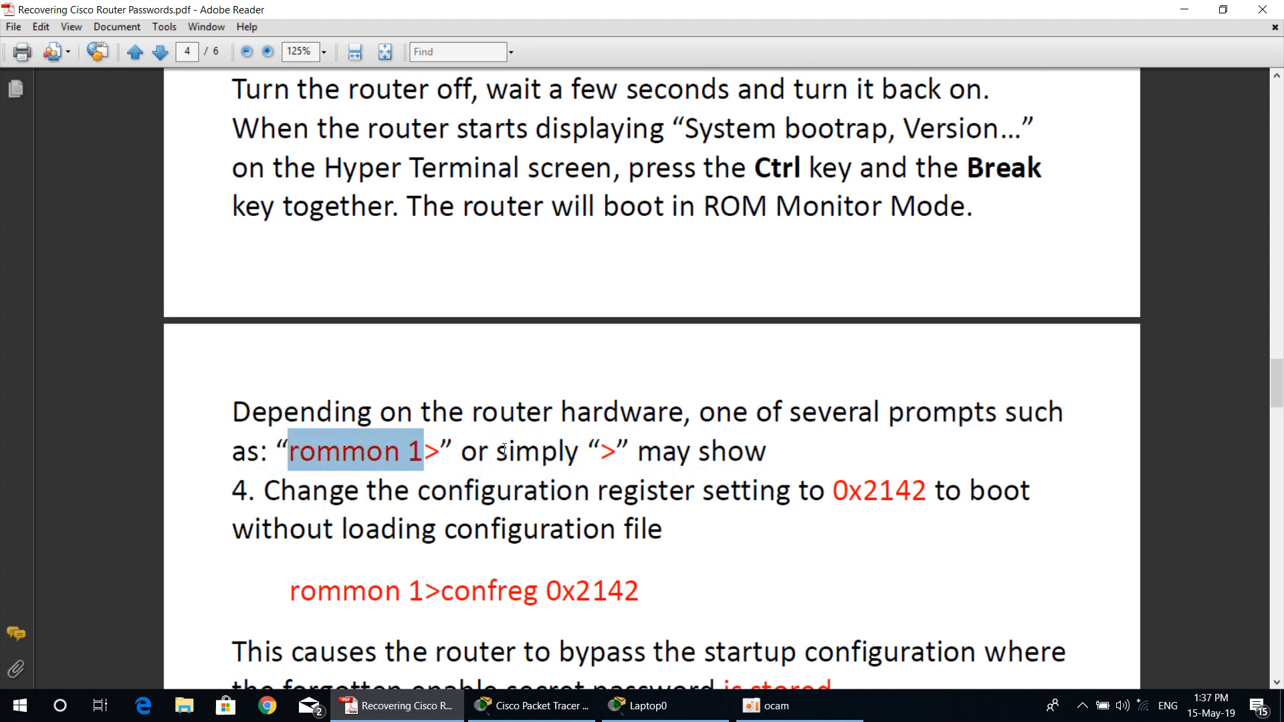
pyautogui.click(603, 452)
pyautogui.moveTo(604, 452); pyautogui.dragTo(616, 455)
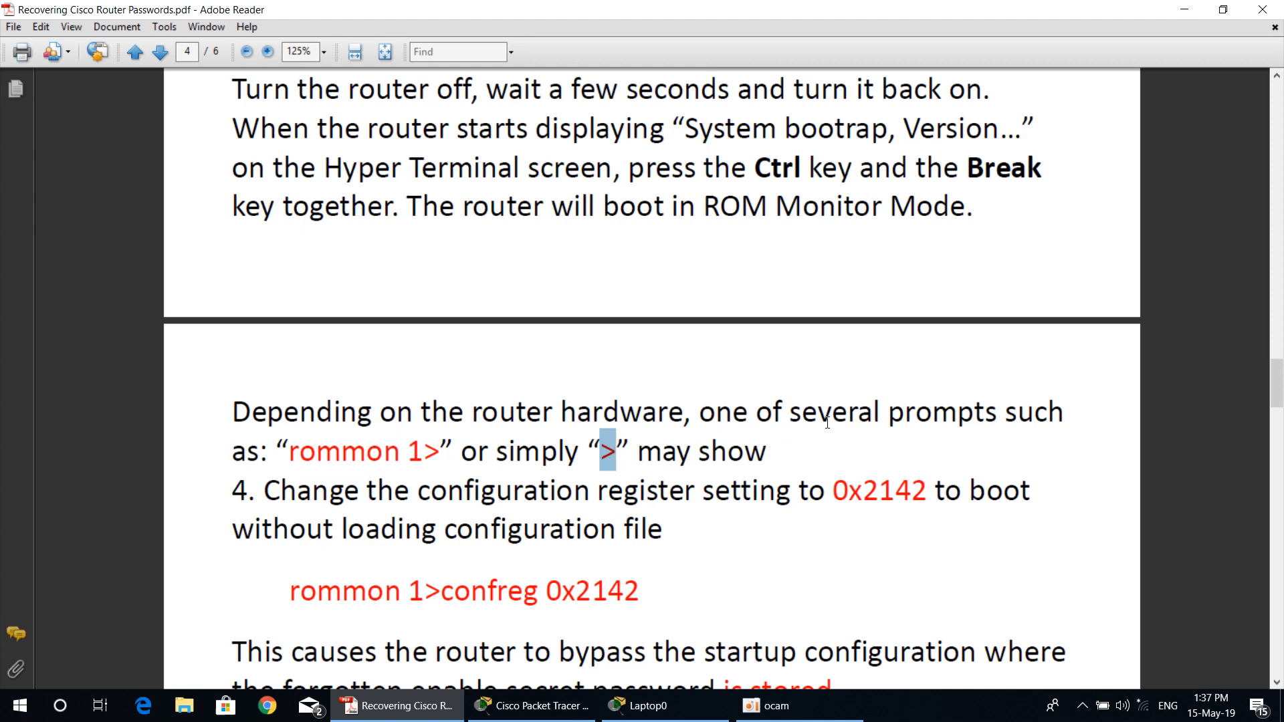
pyautogui.scroll(1, 827, 423)
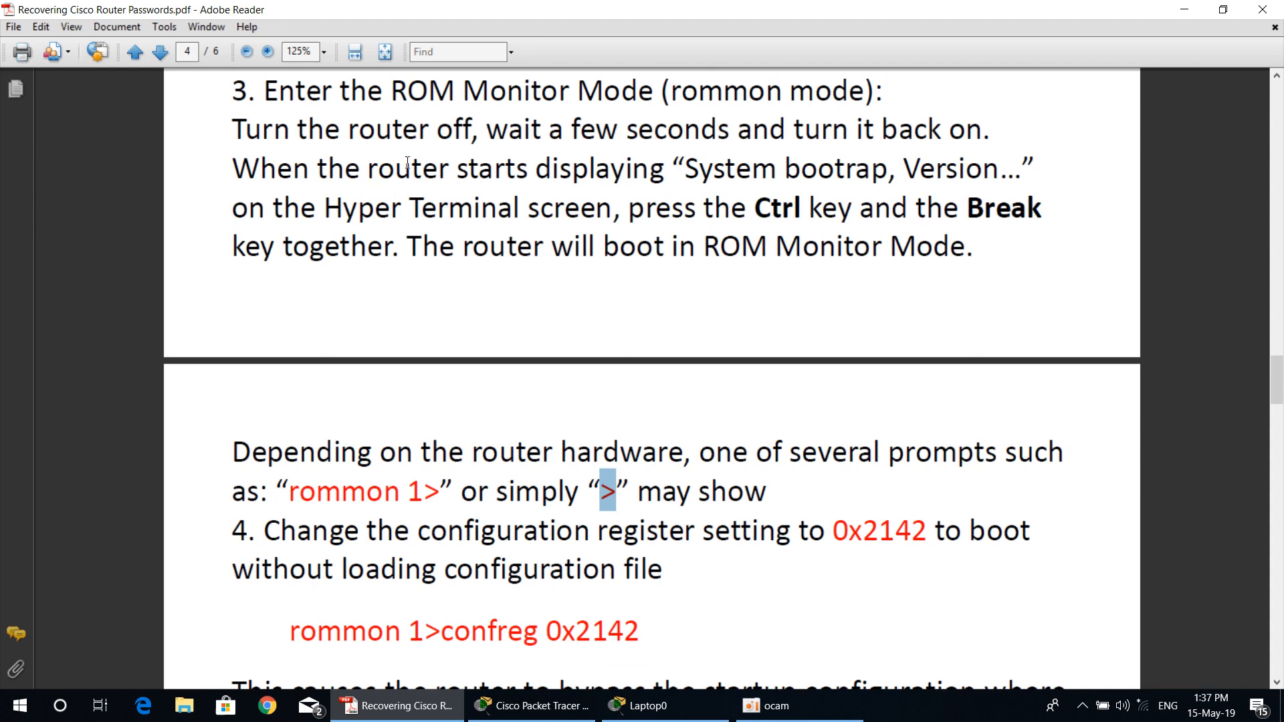
pyautogui.scroll(-2, 494, 366)
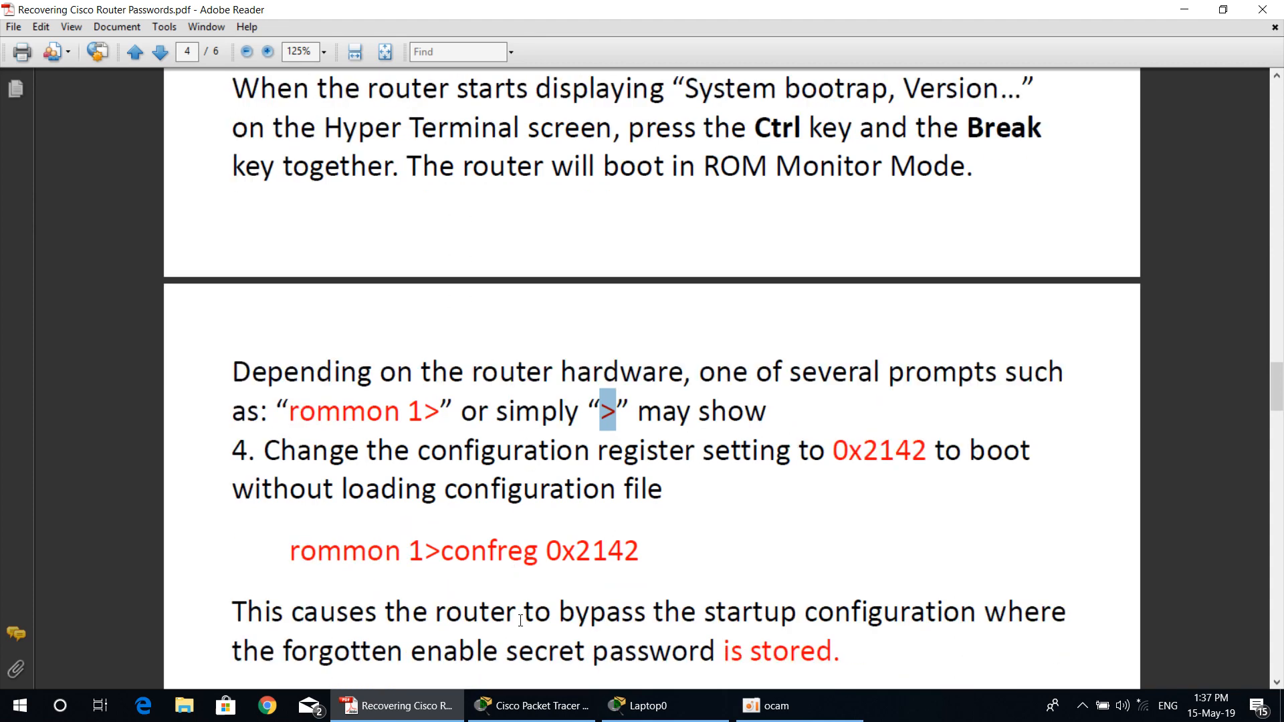
# Step: In Packet Tracer, power-cycle the RUPP router and interrupt its boot from Laptop0's terminal to enter ROM Monitor mode
pyautogui.click(531, 705)
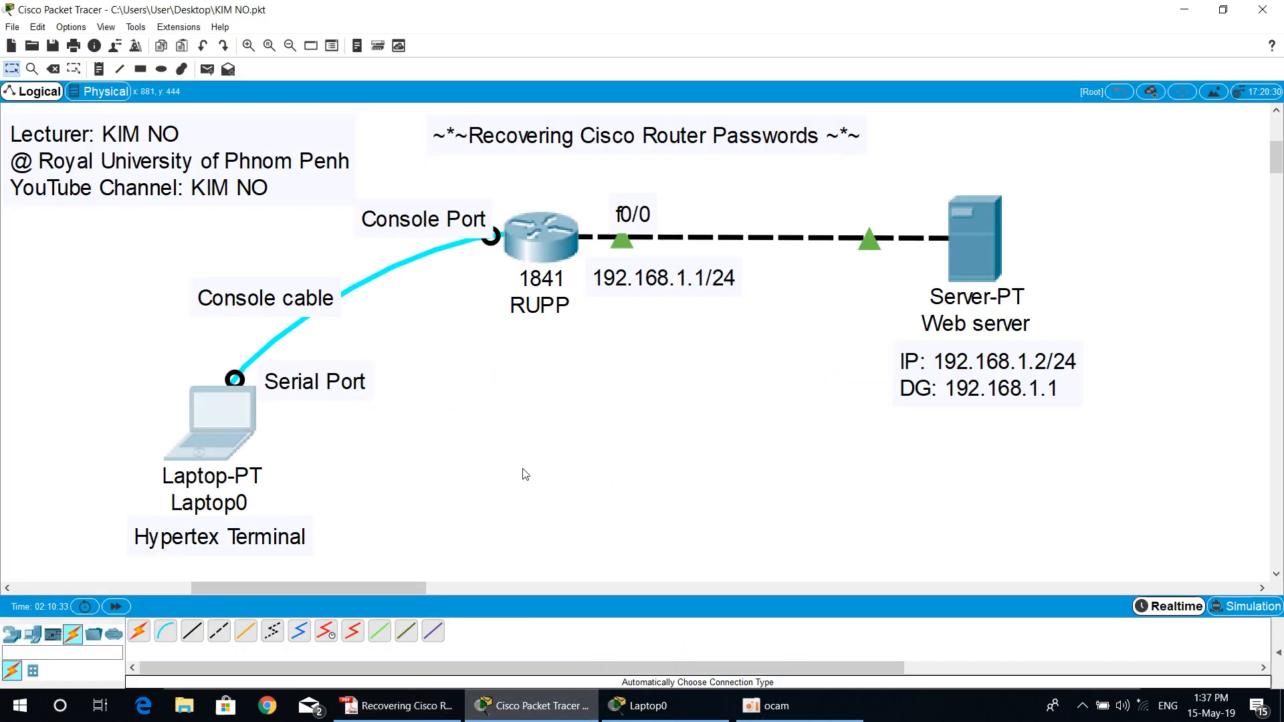
pyautogui.doubleClick(549, 261)
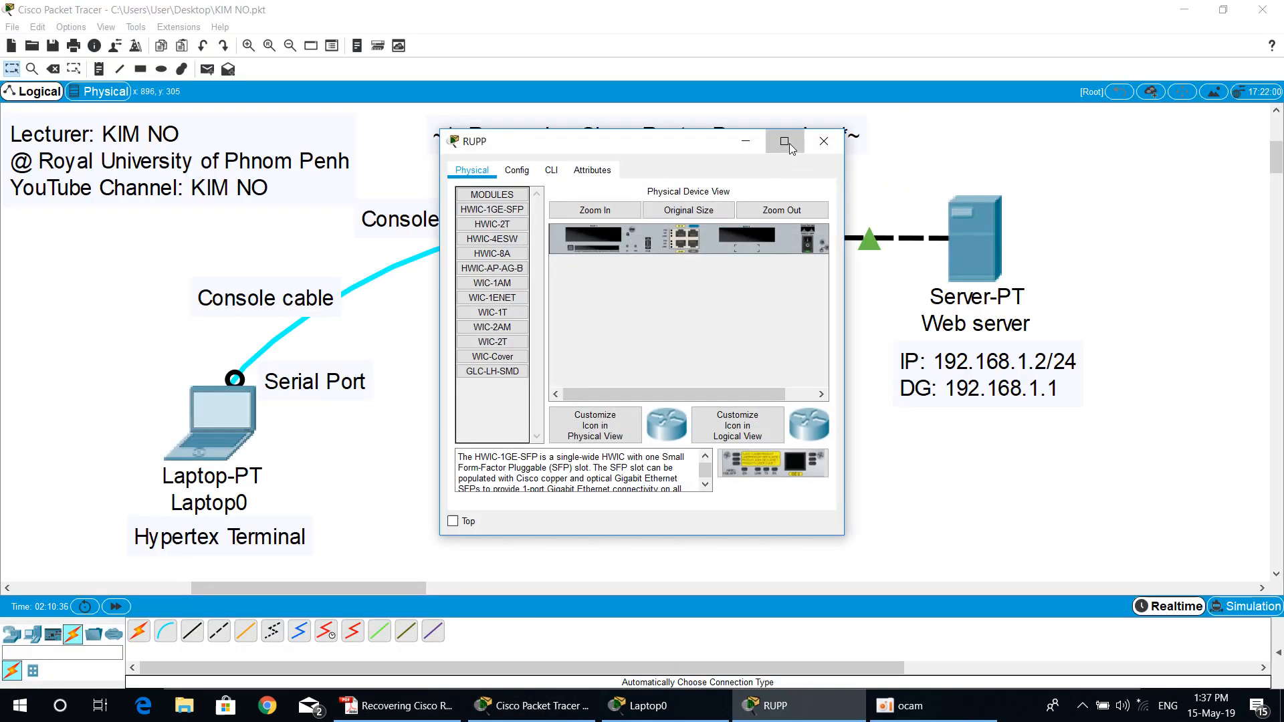
pyautogui.click(785, 142)
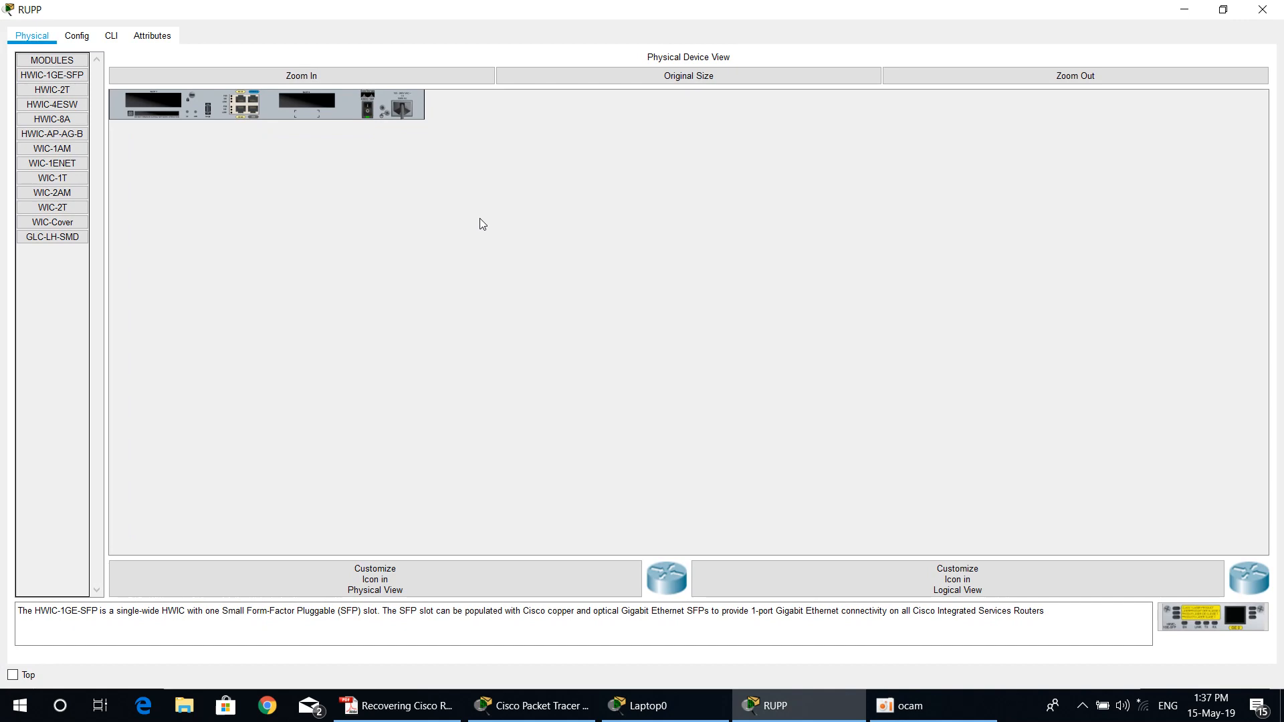
pyautogui.click(367, 109)
pyautogui.click(1262, 9)
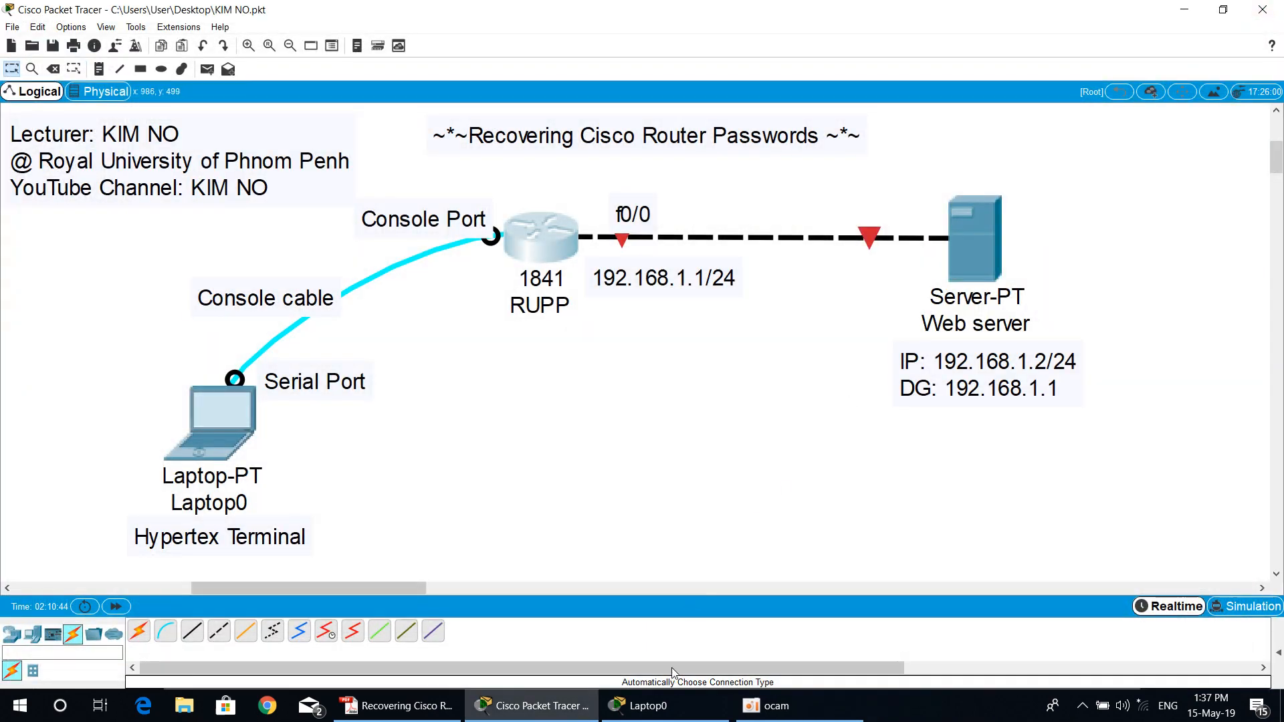
pyautogui.click(648, 705)
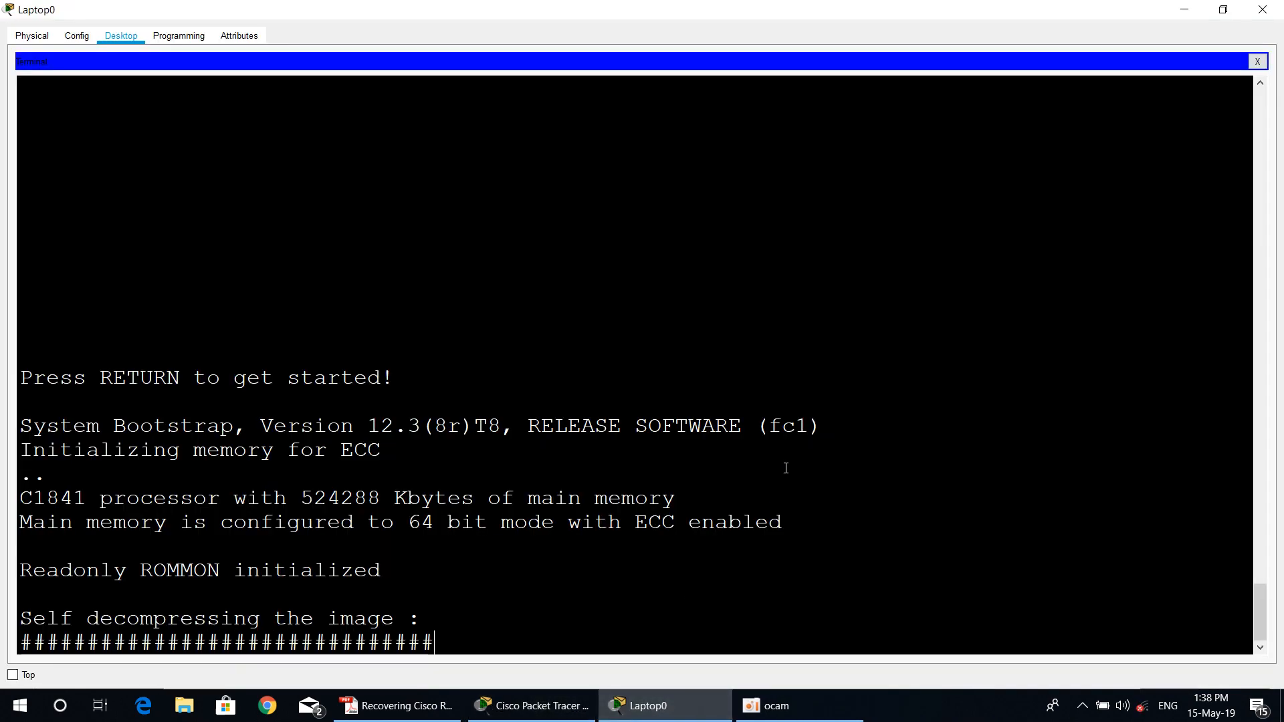
pyautogui.press('ctrl+Break')
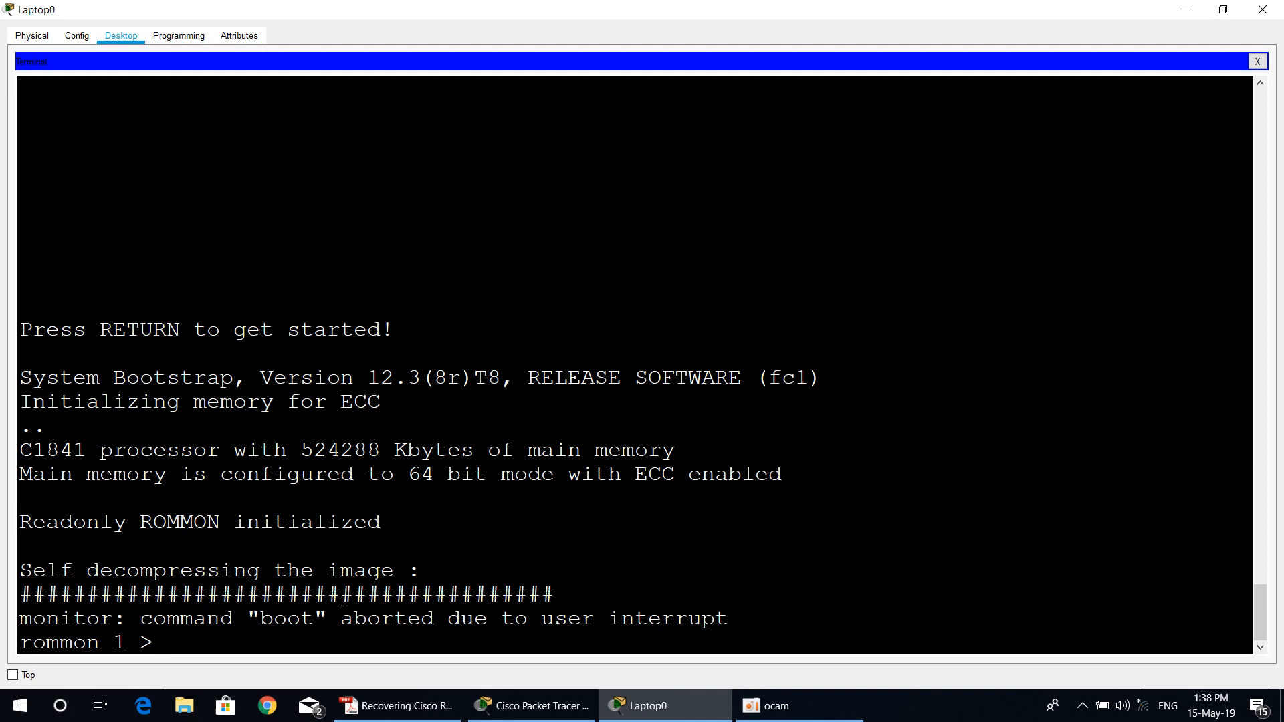
# Step: Switch to the PDF guide and read step 4 on changing the configuration register with the confreg command
pyautogui.click(386, 710)
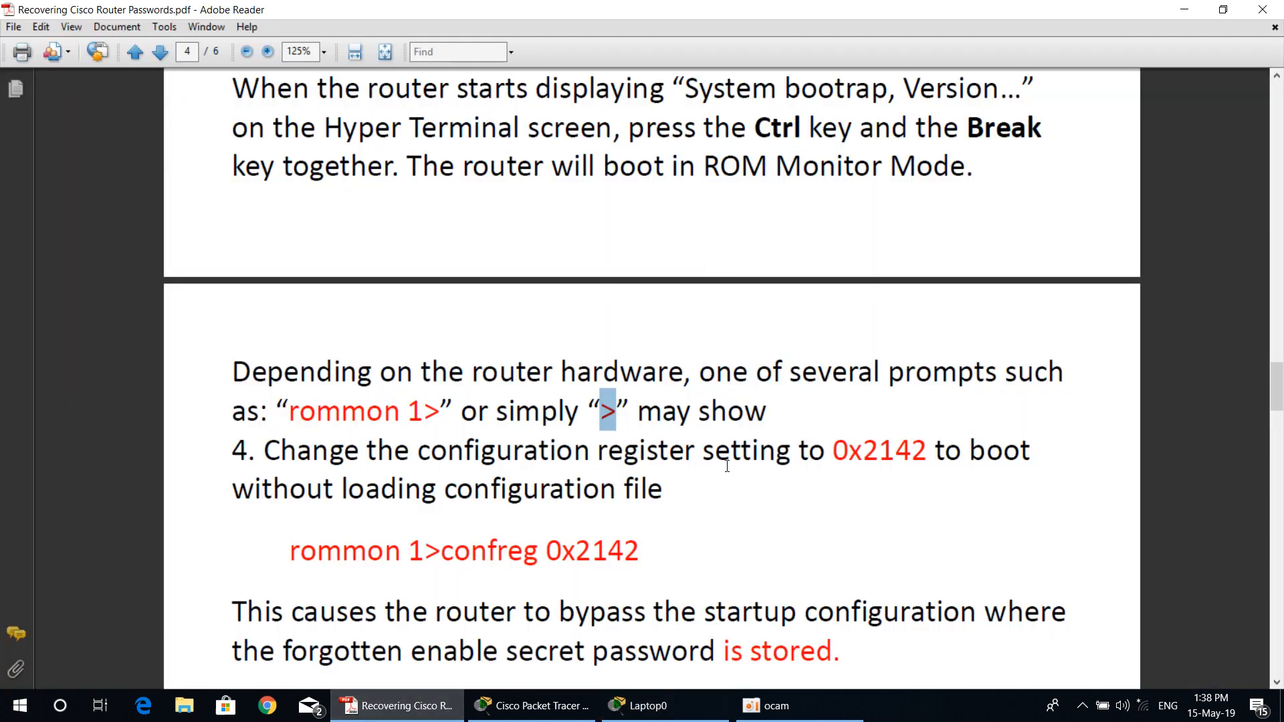
pyautogui.scroll(-3, 726, 466)
pyautogui.moveTo(249, 213); pyautogui.dragTo(684, 213)
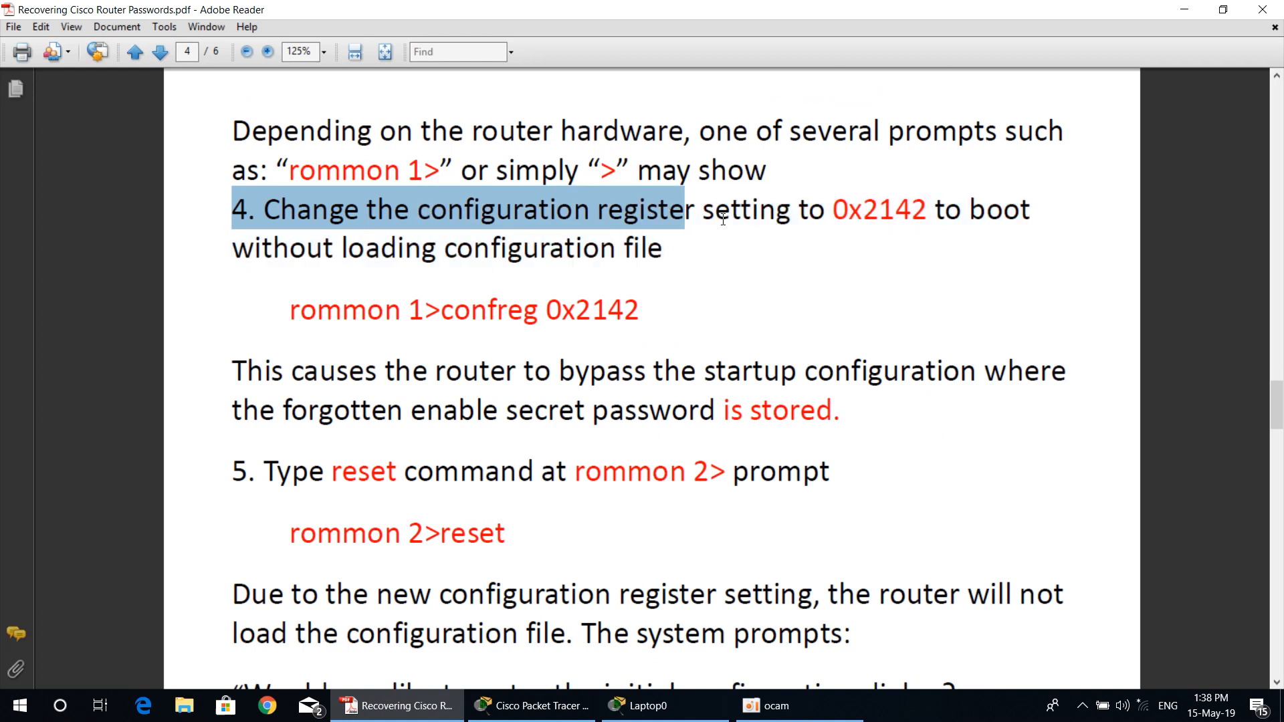
pyautogui.moveTo(834, 212); pyautogui.dragTo(944, 260)
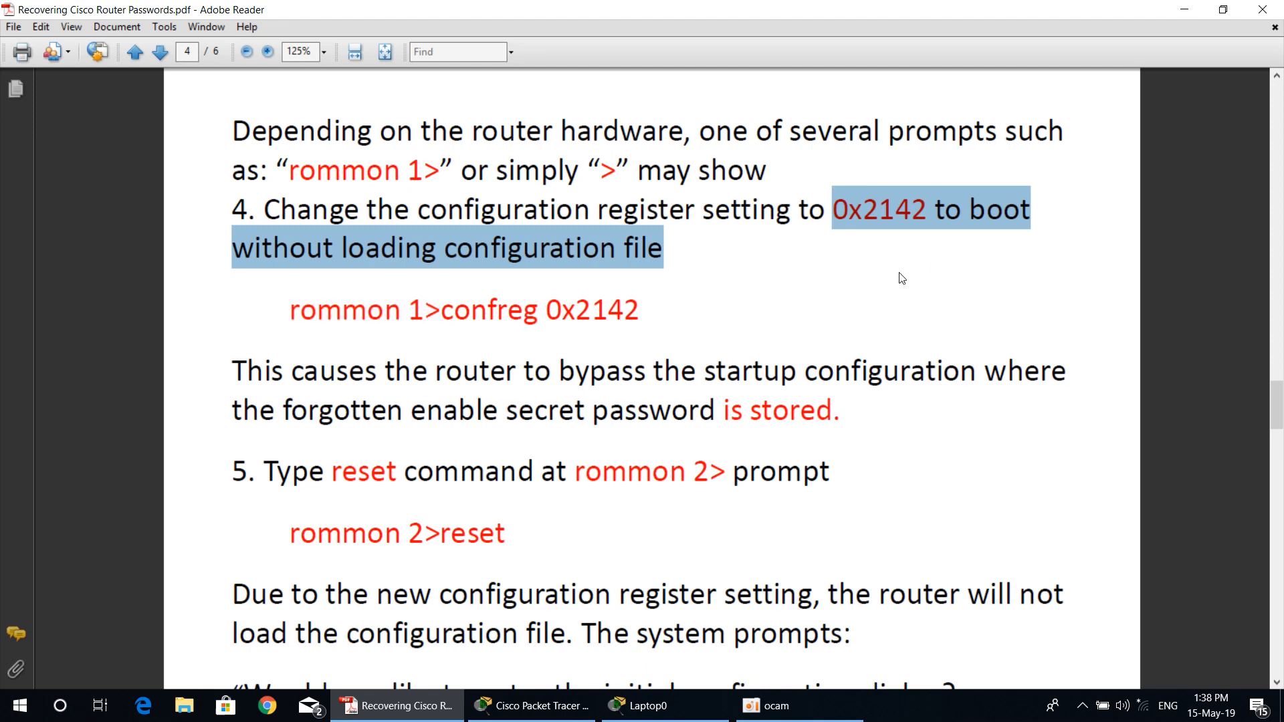
pyautogui.click(667, 255)
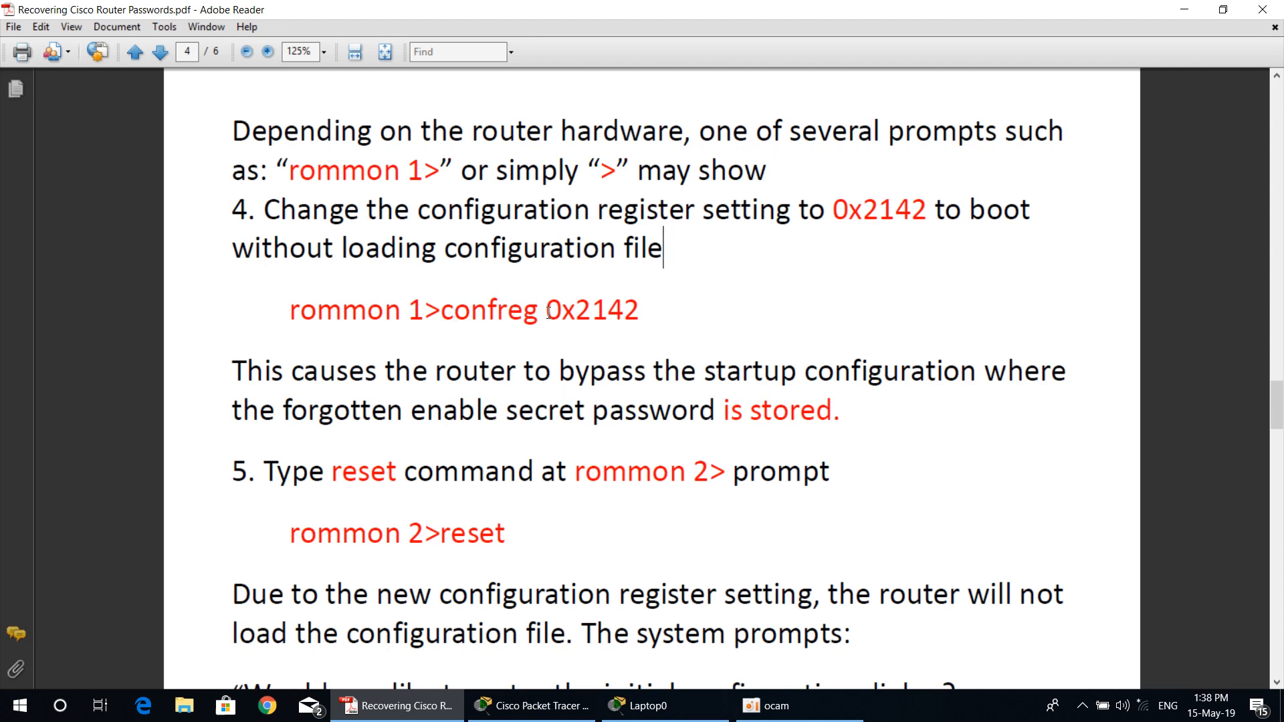
pyautogui.click(561, 308)
pyautogui.moveTo(560, 307); pyautogui.dragTo(576, 311)
# Step: Switch to Laptop0's terminal and run confreg 0x2142 at the rommon prompt to make the router bypass its startup configuration
pyautogui.click(644, 705)
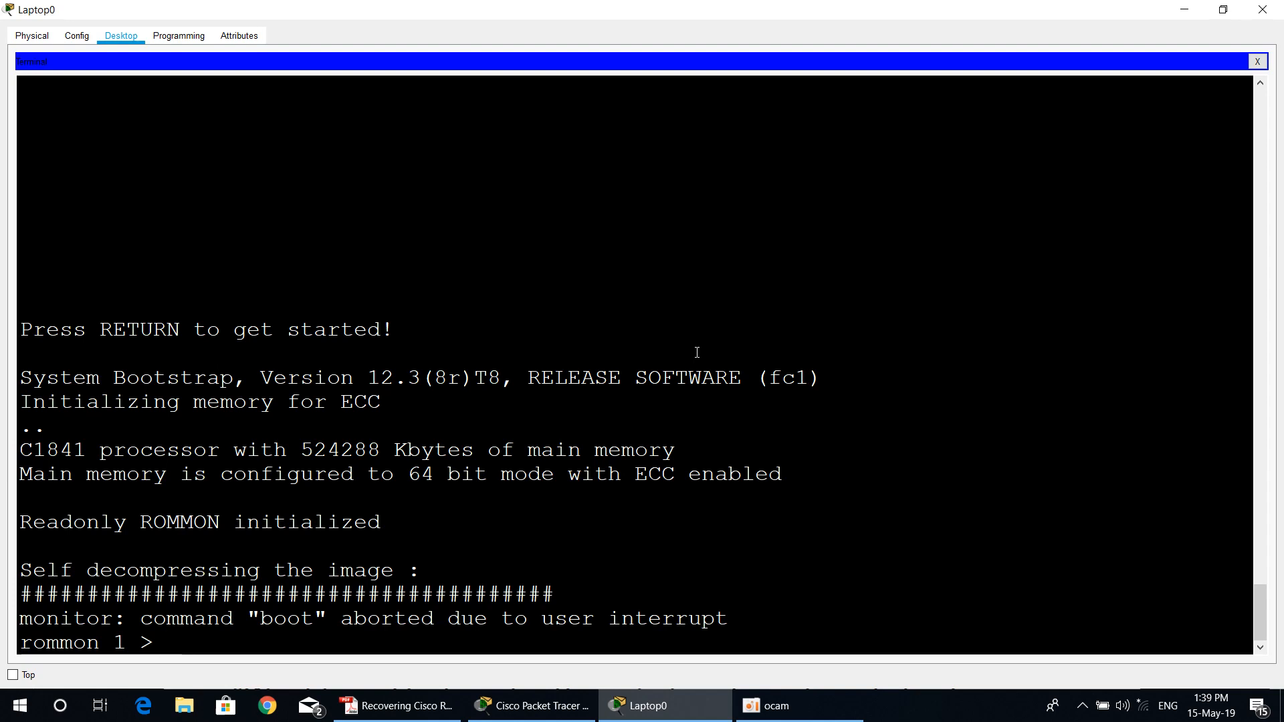
pyautogui.write('confreg')
pyautogui.write('0x')
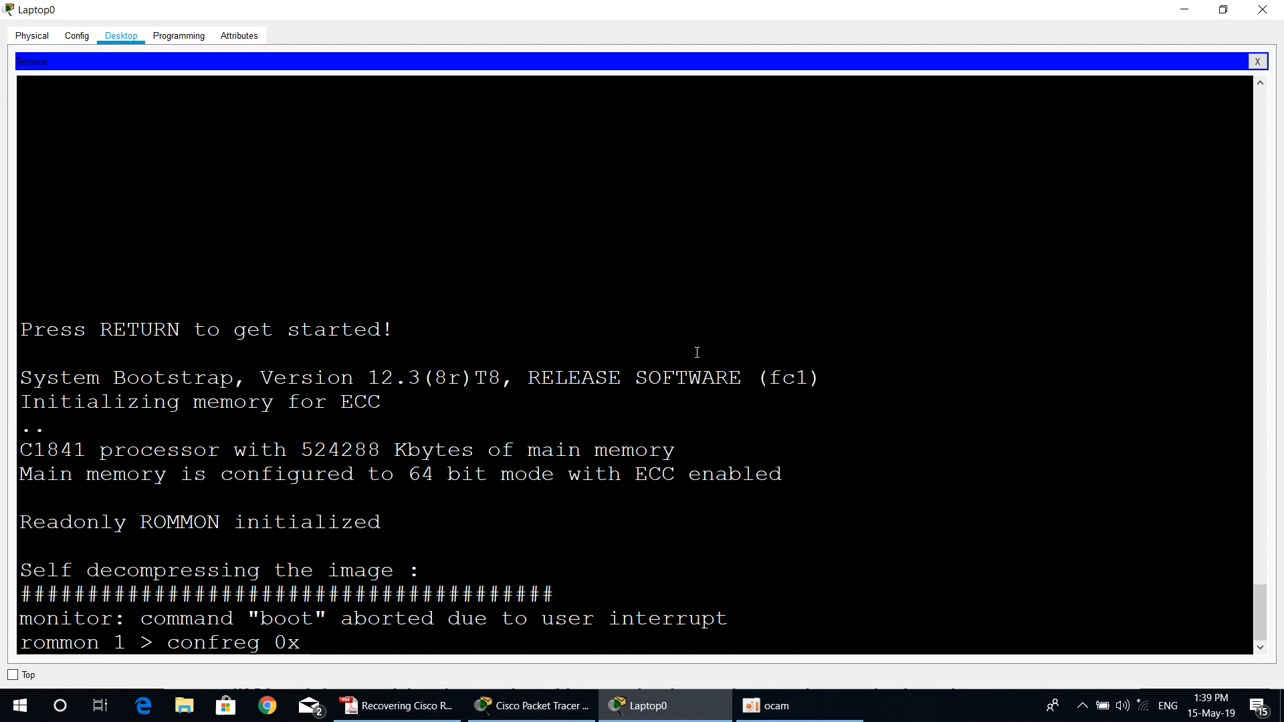
pyautogui.write('2142')
pyautogui.press('Return')
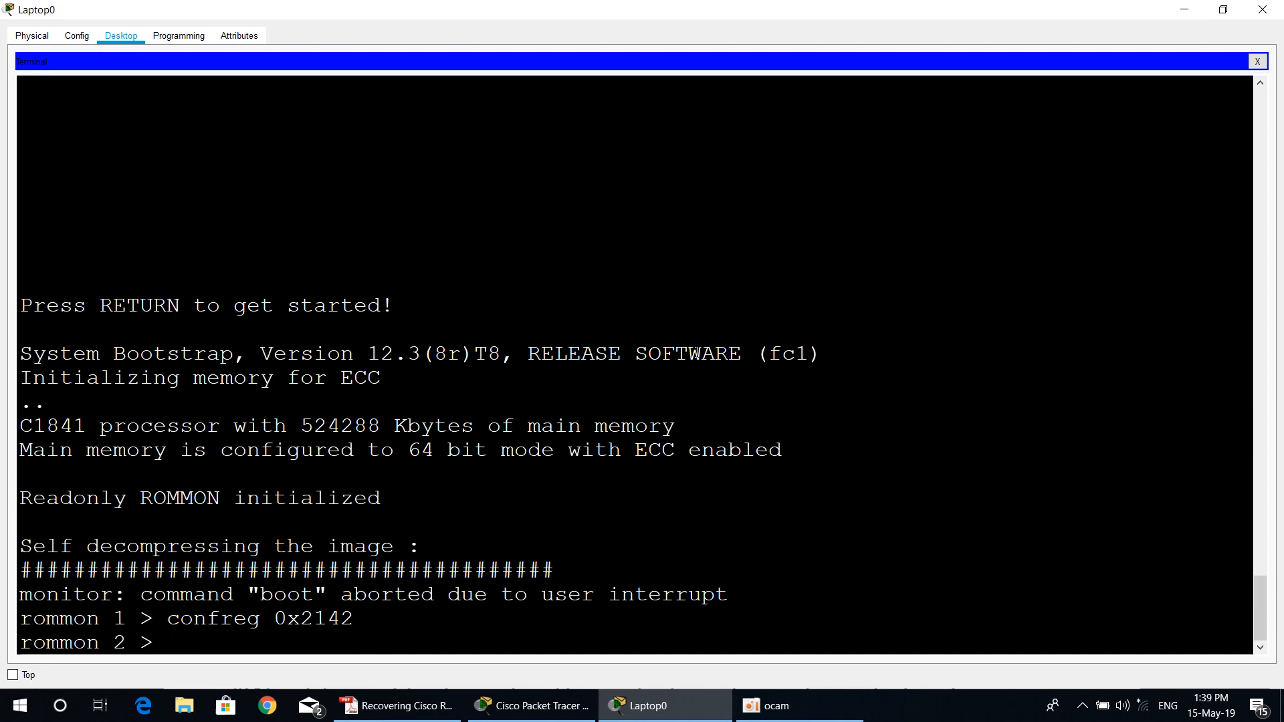
# Step: Switch to the PDF guide and read step 5 on resetting the router and answering the initial configuration dialog
pyautogui.click(423, 705)
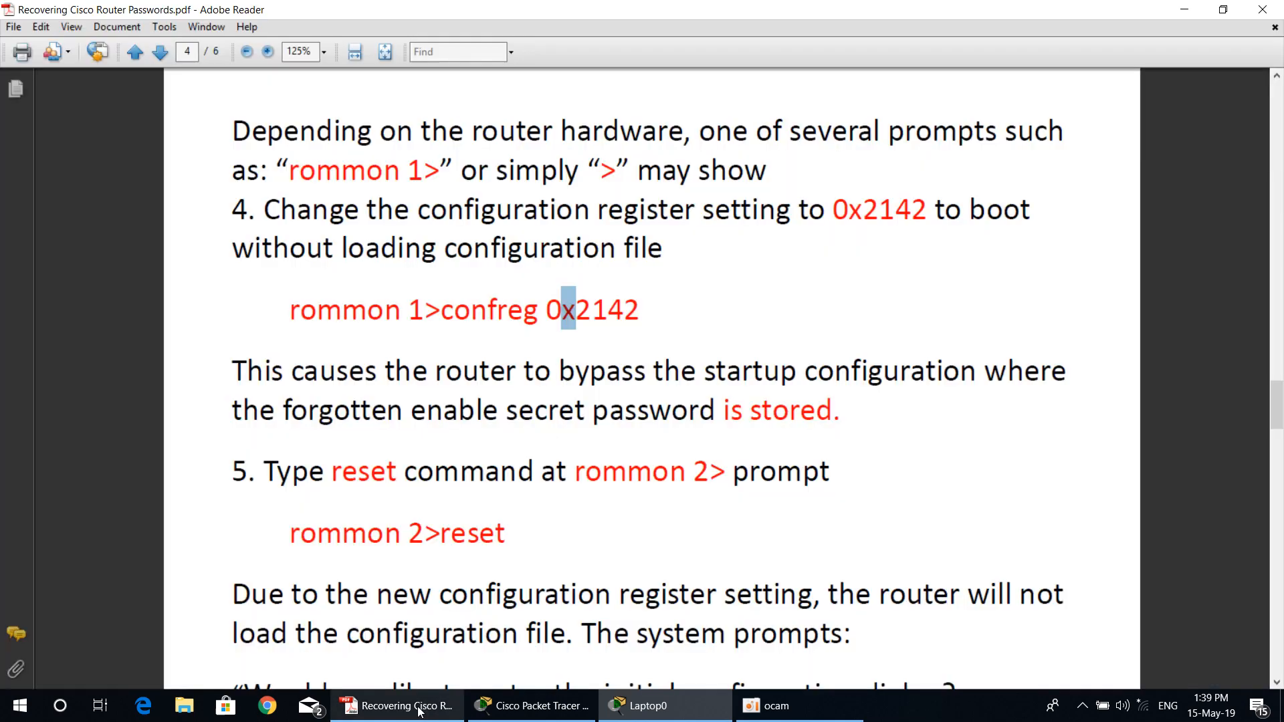
pyautogui.scroll(-3, 606, 551)
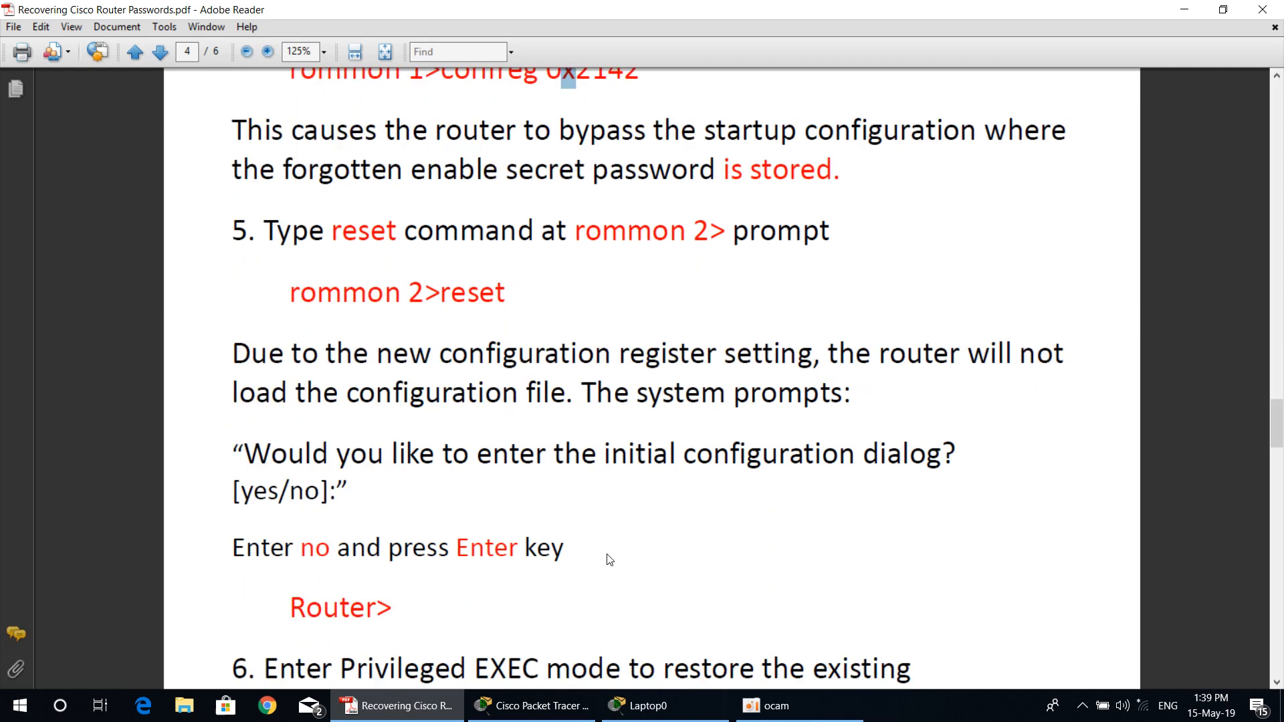
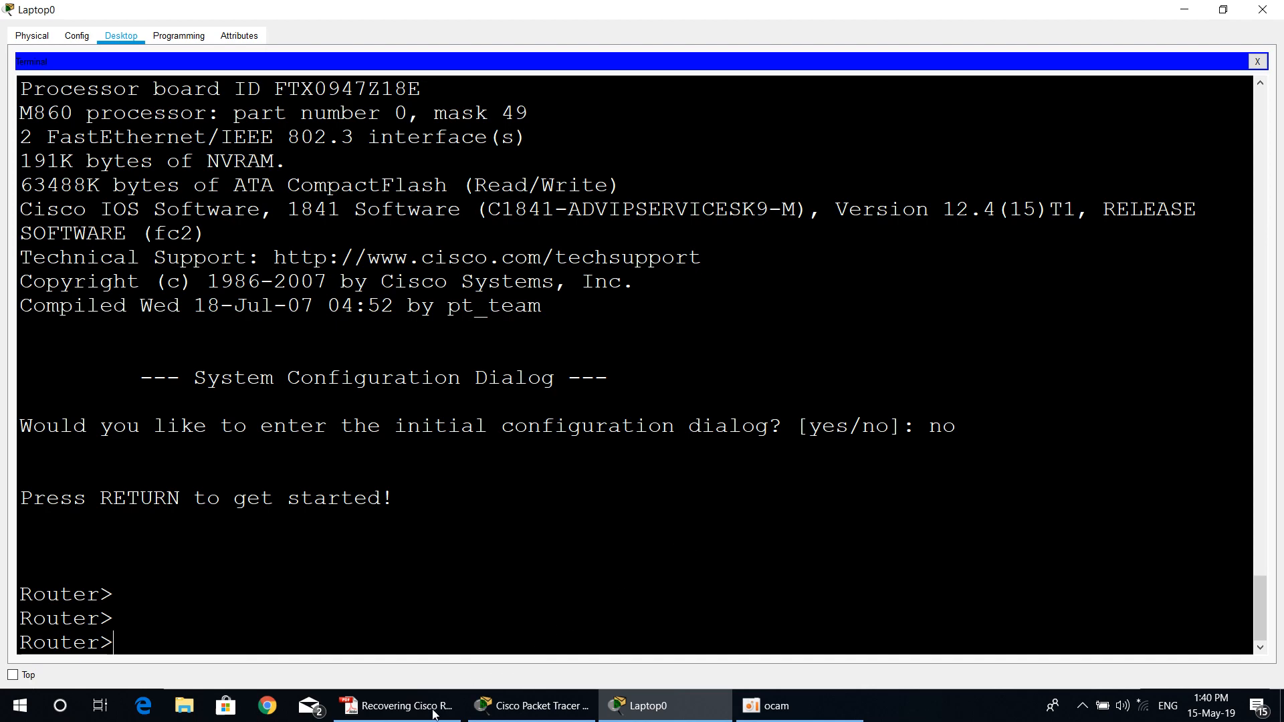
# Step: Switch to the PDF guide and read step 6 on entering privileged EXEC mode and restoring the existing configuration
pyautogui.hotkey('alt', 'Tab')
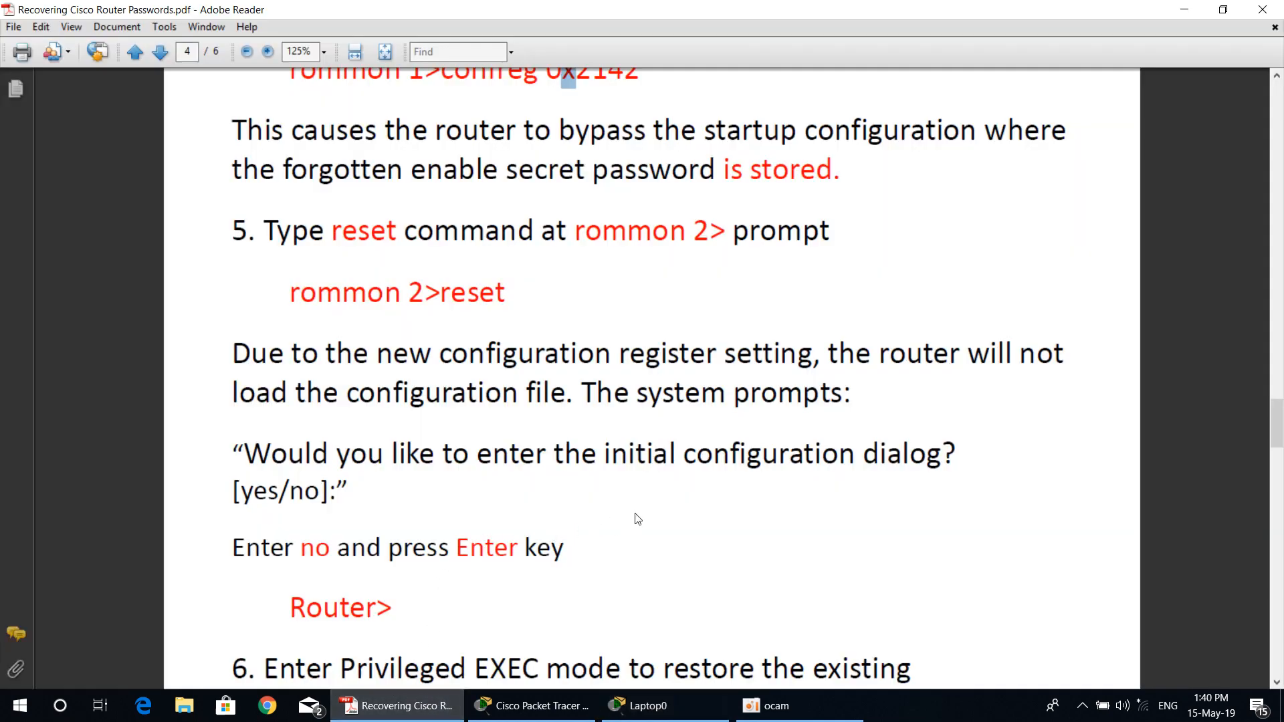
pyautogui.scroll(-8, 636, 518)
pyautogui.scroll(-2, 312, 376)
pyautogui.moveTo(264, 264); pyautogui.dragTo(425, 295)
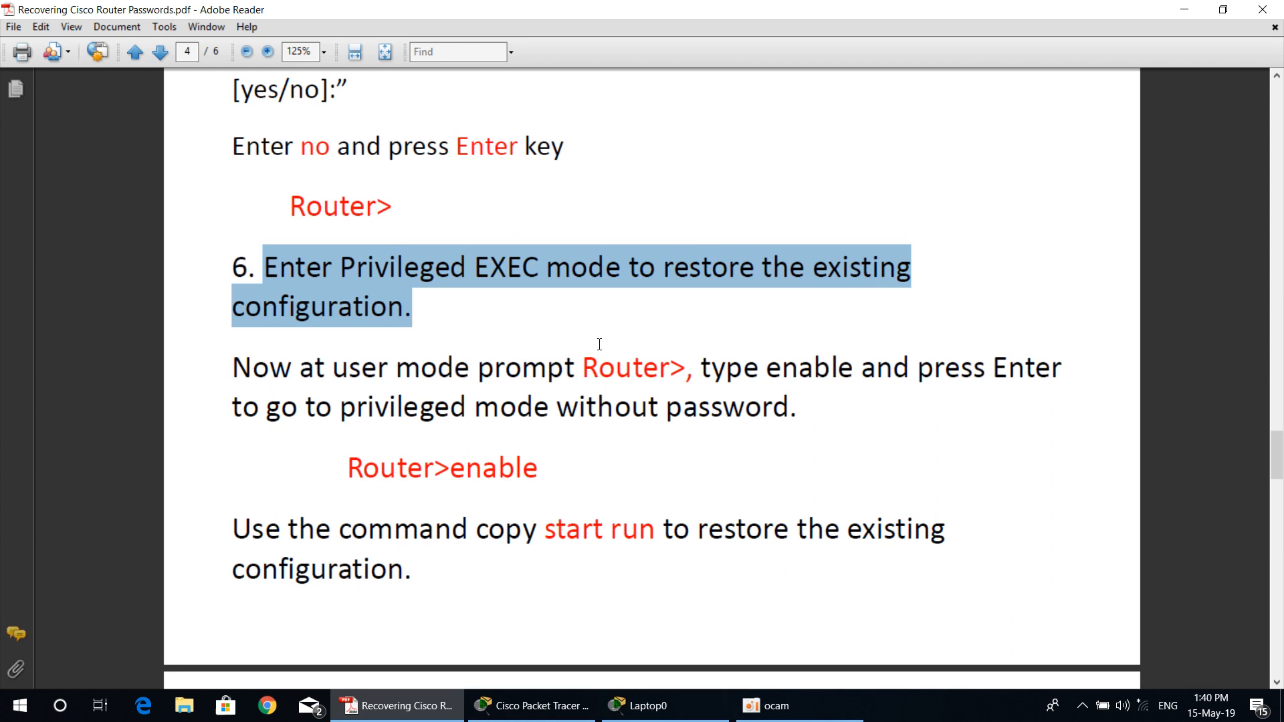
pyautogui.click(269, 368)
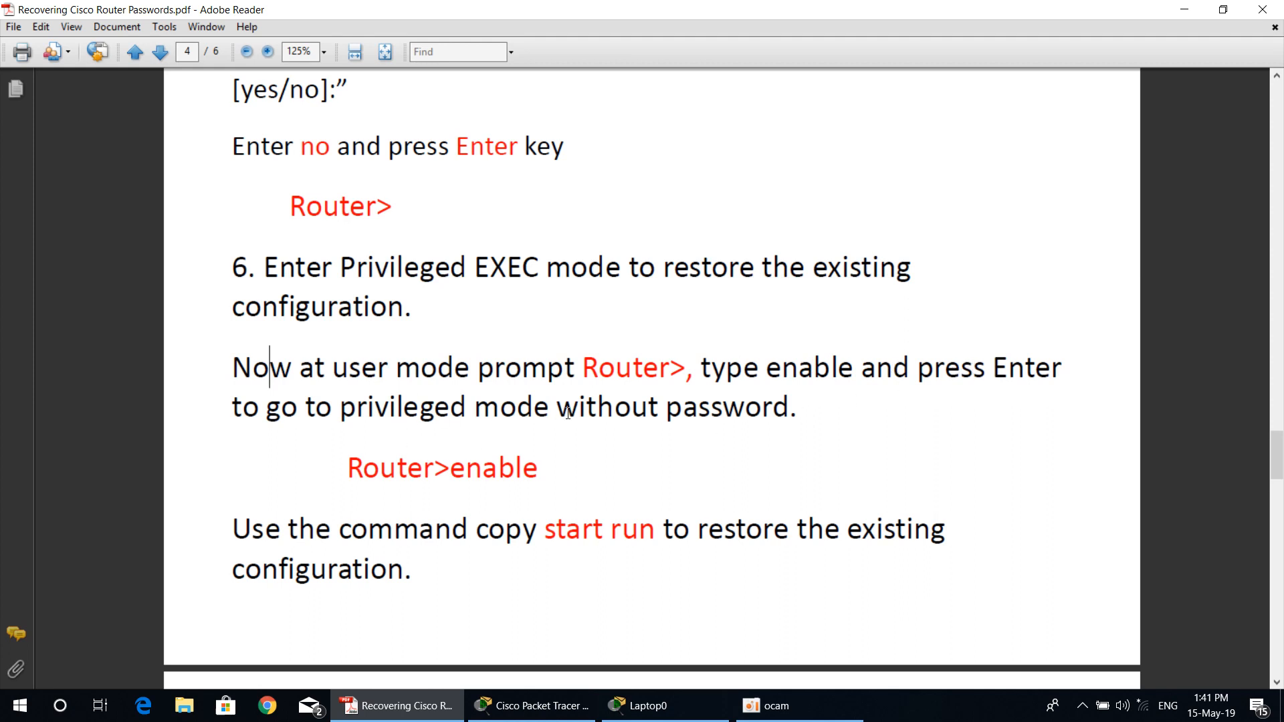
pyautogui.scroll(-3, 455, 436)
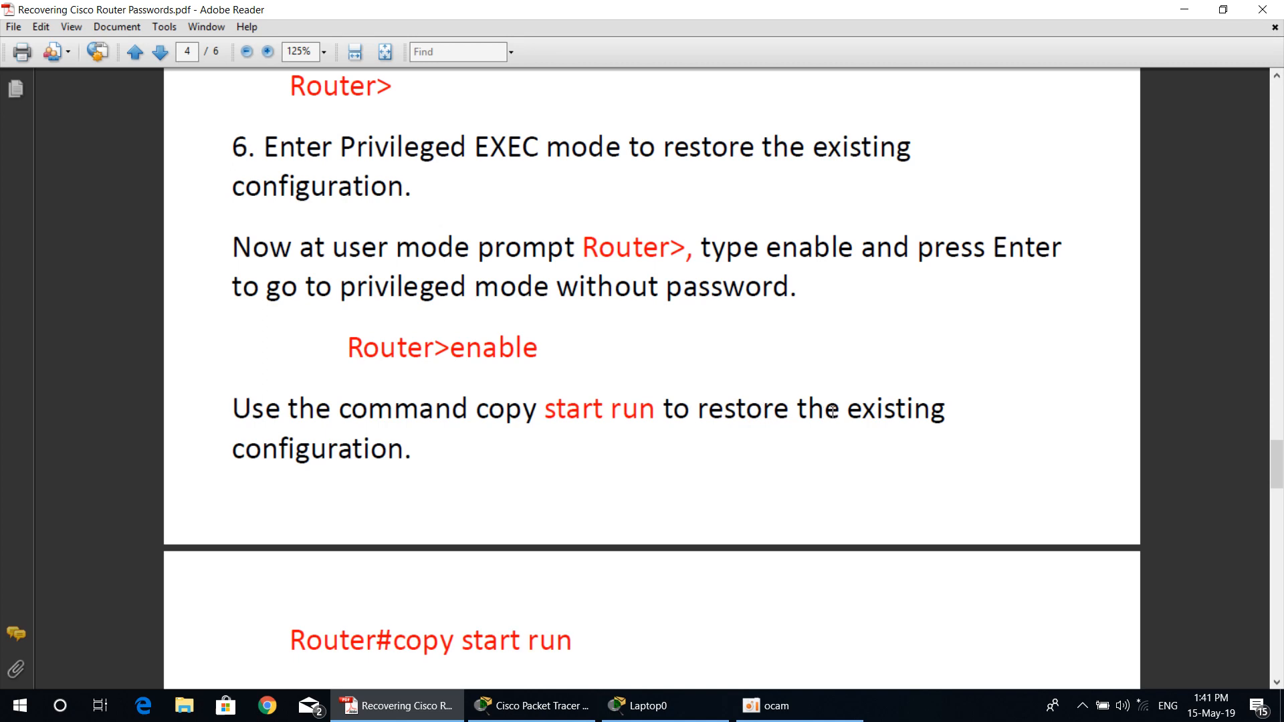
pyautogui.scroll(-3, 829, 412)
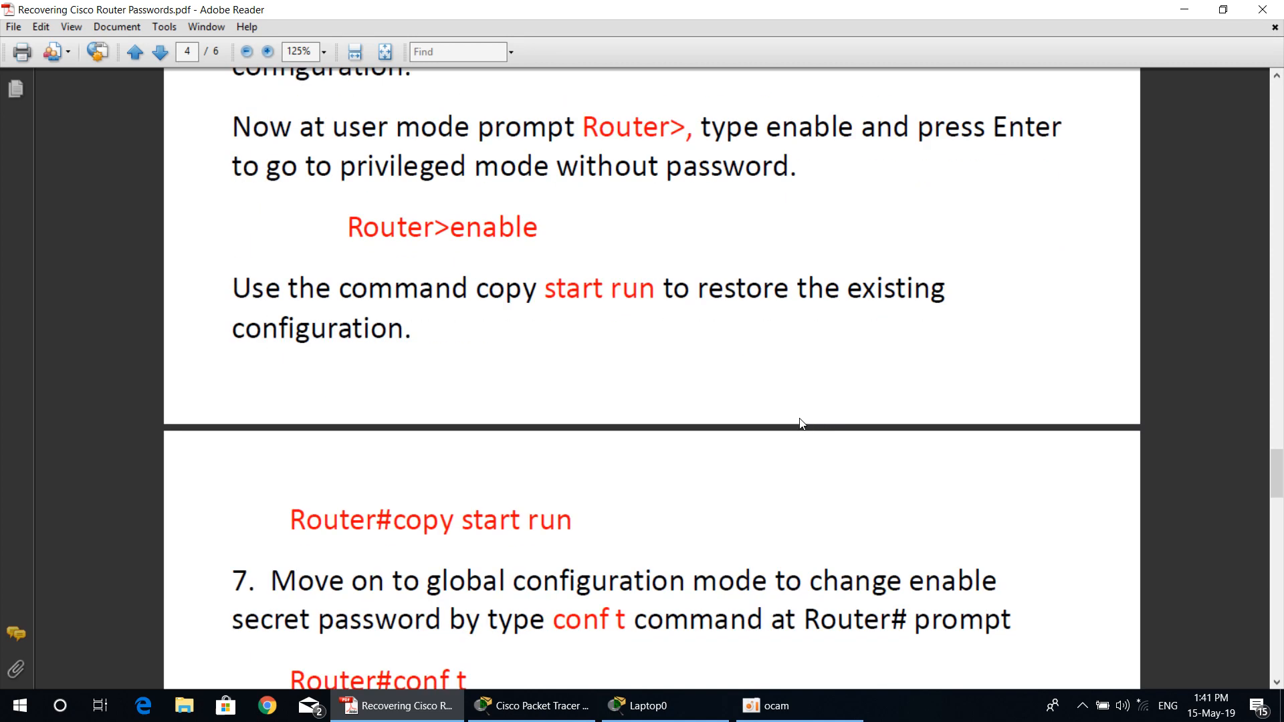
# Step: Switch to Laptop0's terminal and enter privileged EXEC mode on the router with the ena command
pyautogui.click(646, 705)
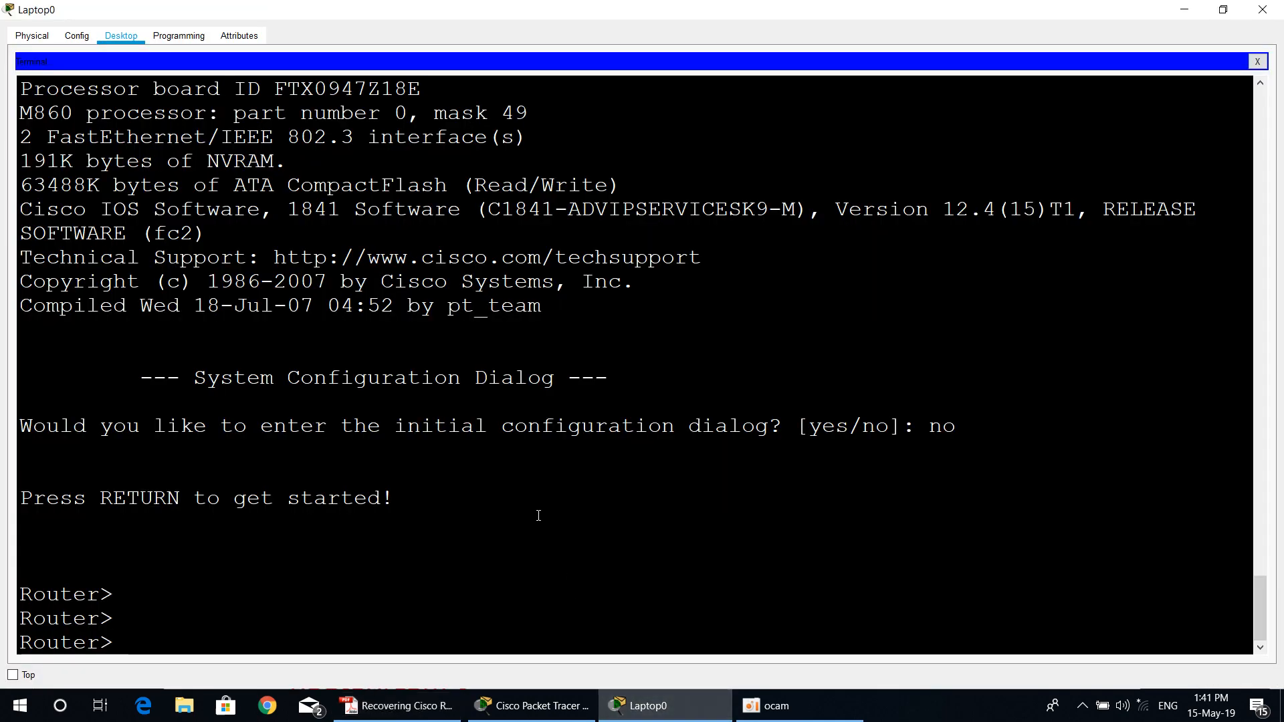
pyautogui.write('ena')
pyautogui.press('Return')
pyautogui.press('Return')
pyautogui.press('Return')
pyautogui.press('Return')
pyautogui.press('Return')
pyautogui.press('Return')
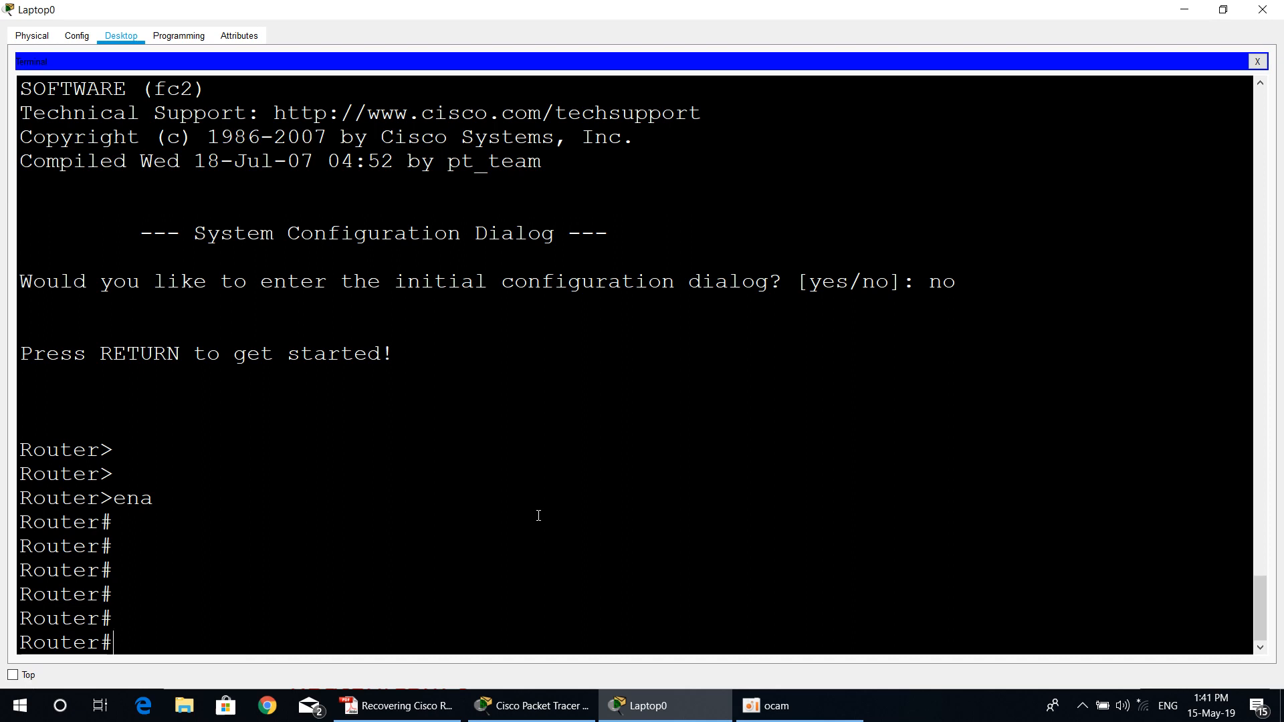
# Step: Display the router's running configuration with sh running-config and page through it to the end
pyautogui.write('sh run')
pyautogui.press('Tab')
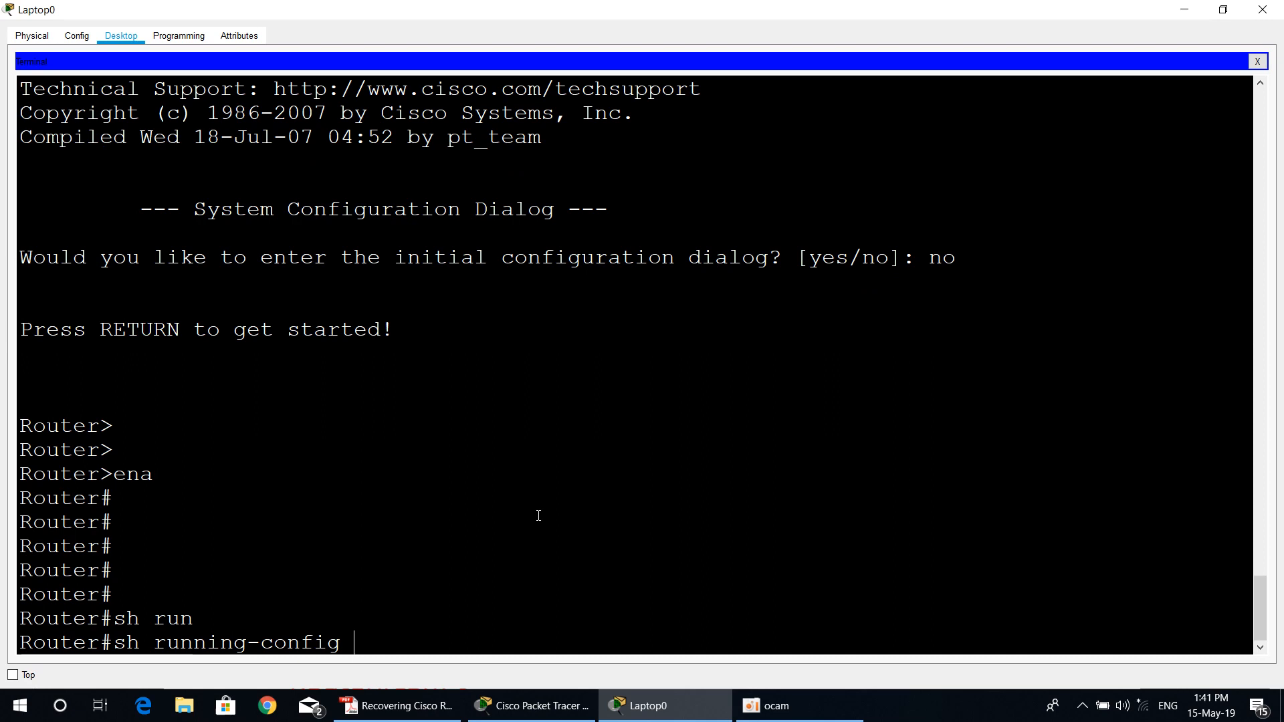
pyautogui.press('Return')
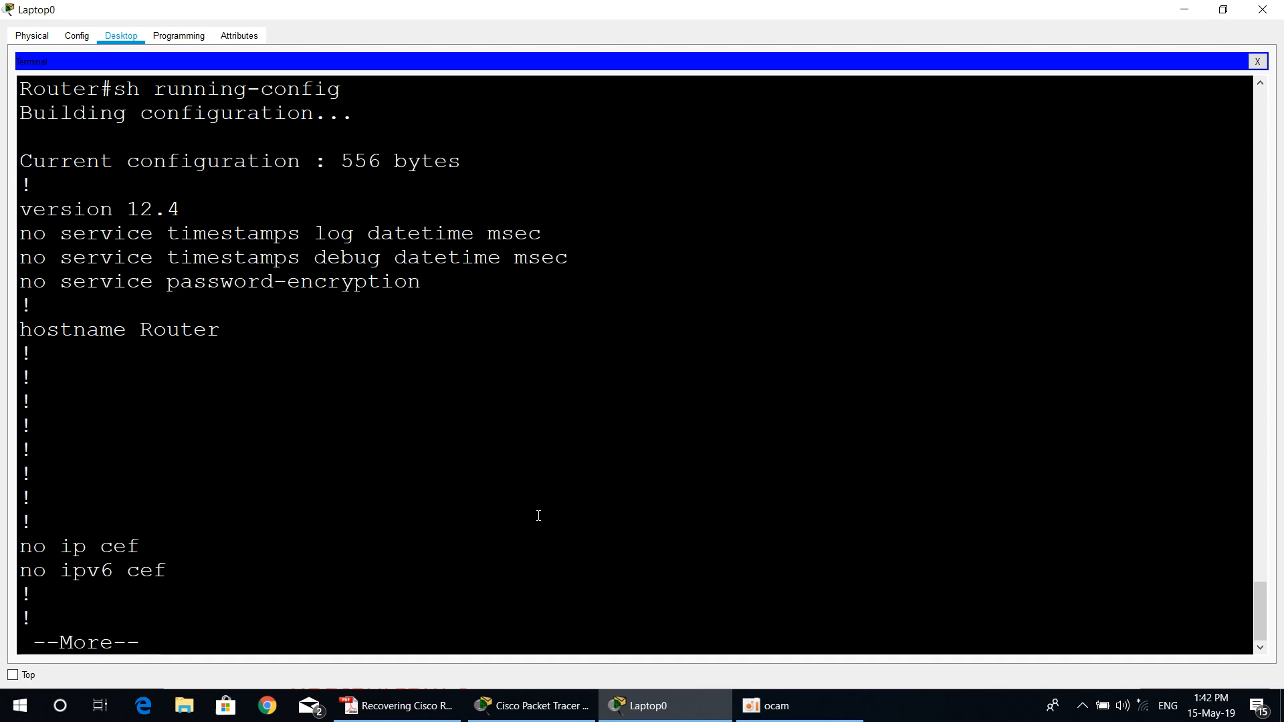
pyautogui.press('space')
pyautogui.press('space')
pyautogui.press('space')
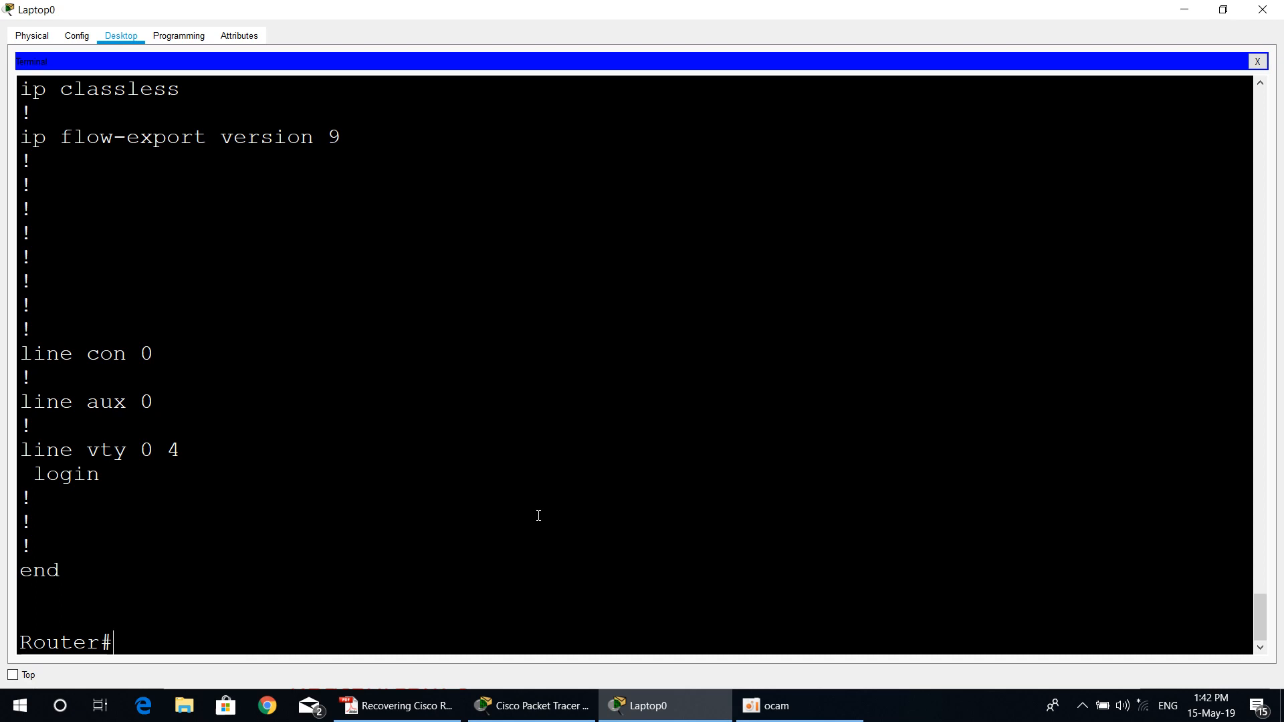
# Step: Restore the saved configuration with copy startup-config running-config, accepting the default destination filename
pyautogui.write('copy run sta')
pyautogui.press('Tab')
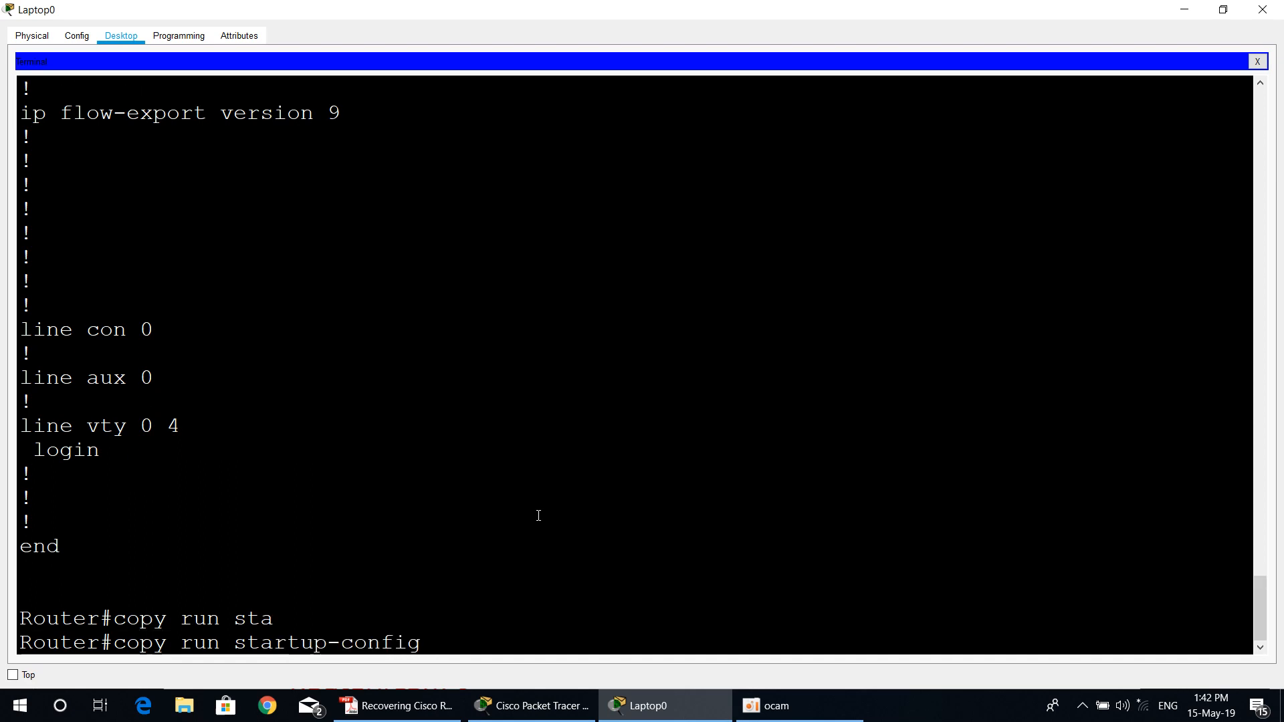
pyautogui.press('BackSpace')
pyautogui.press('BackSpace')
pyautogui.press('BackSpace')
pyautogui.press('BackSpace')
pyautogui.press('BackSpace')
pyautogui.press('BackSpace')
pyautogui.press('BackSpace')
pyautogui.press('BackSpace')
pyautogui.press('BackSpace')
pyautogui.press('BackSpace')
pyautogui.press('BackSpace')
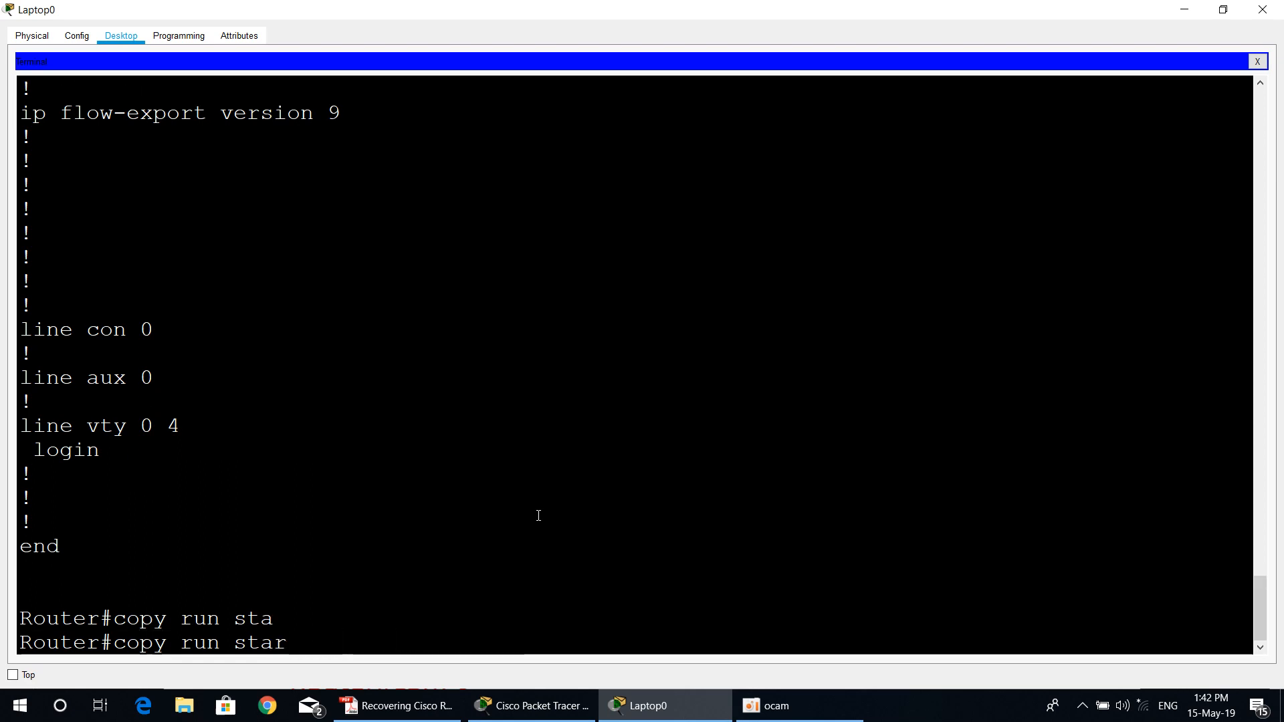
pyautogui.write('t')
pyautogui.press('BackSpace')
pyautogui.press('BackSpace')
pyautogui.press('BackSpace')
pyautogui.press('BackSpace')
pyautogui.press('BackSpace')
pyautogui.press('BackSpace')
pyautogui.press('BackSpace')
pyautogui.press('BackSpace')
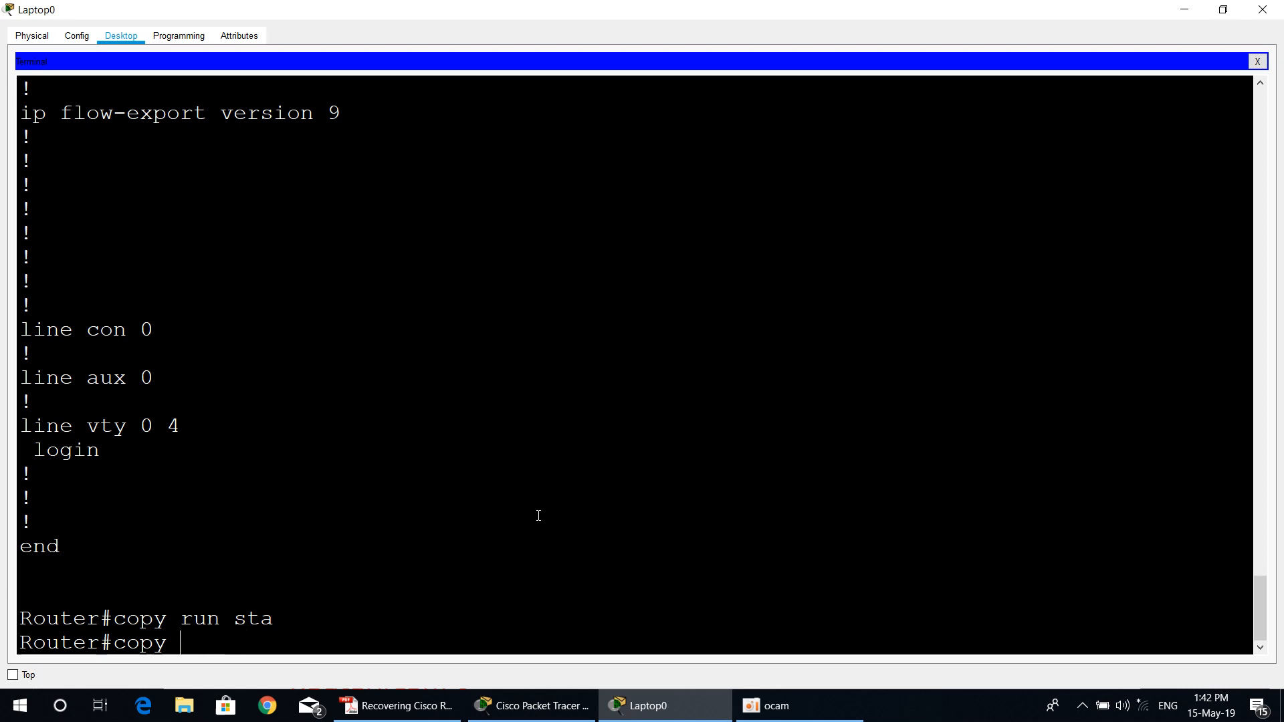
pyautogui.write('sta')
pyautogui.press('Tab')
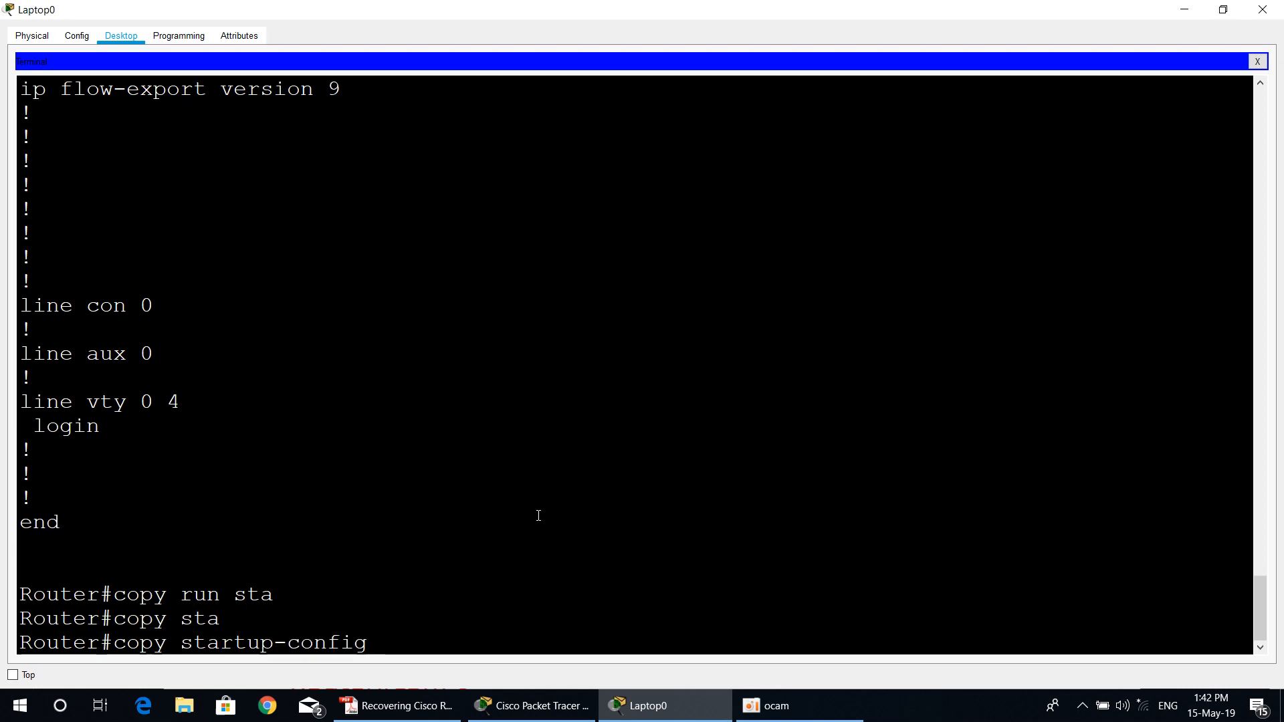
pyautogui.write('ru')
pyautogui.press('Tab')
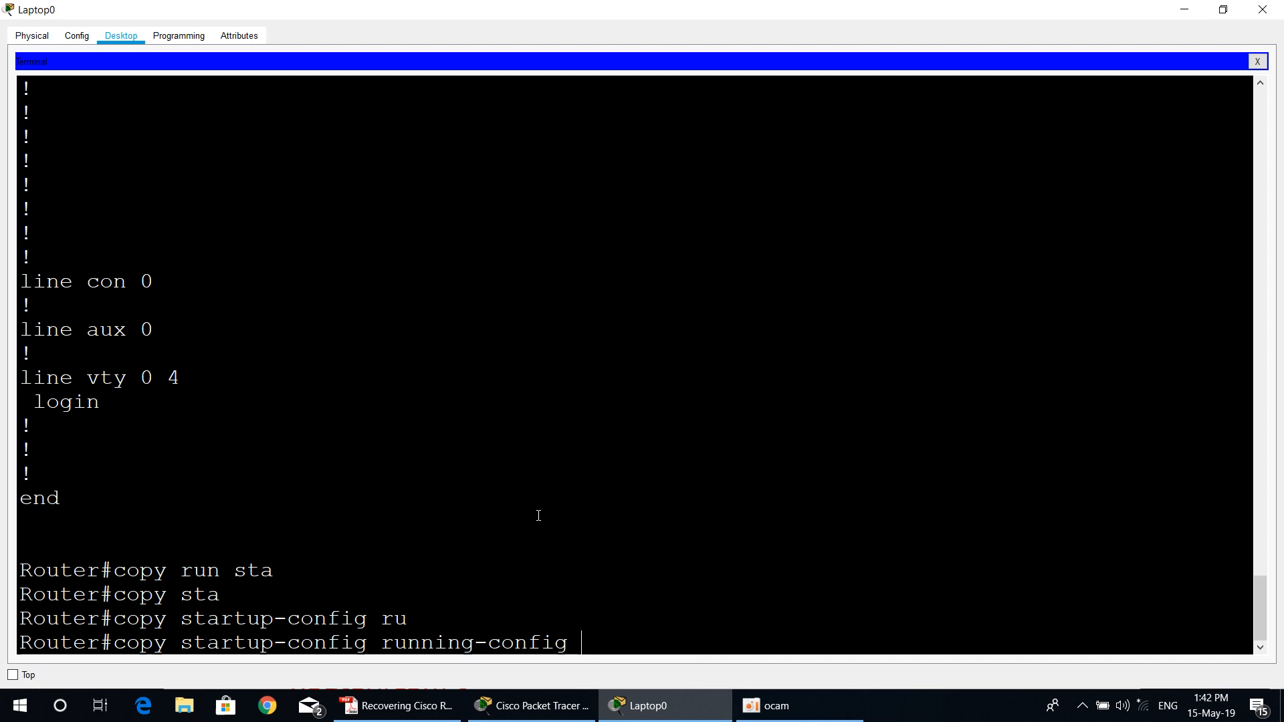
pyautogui.press('Return')
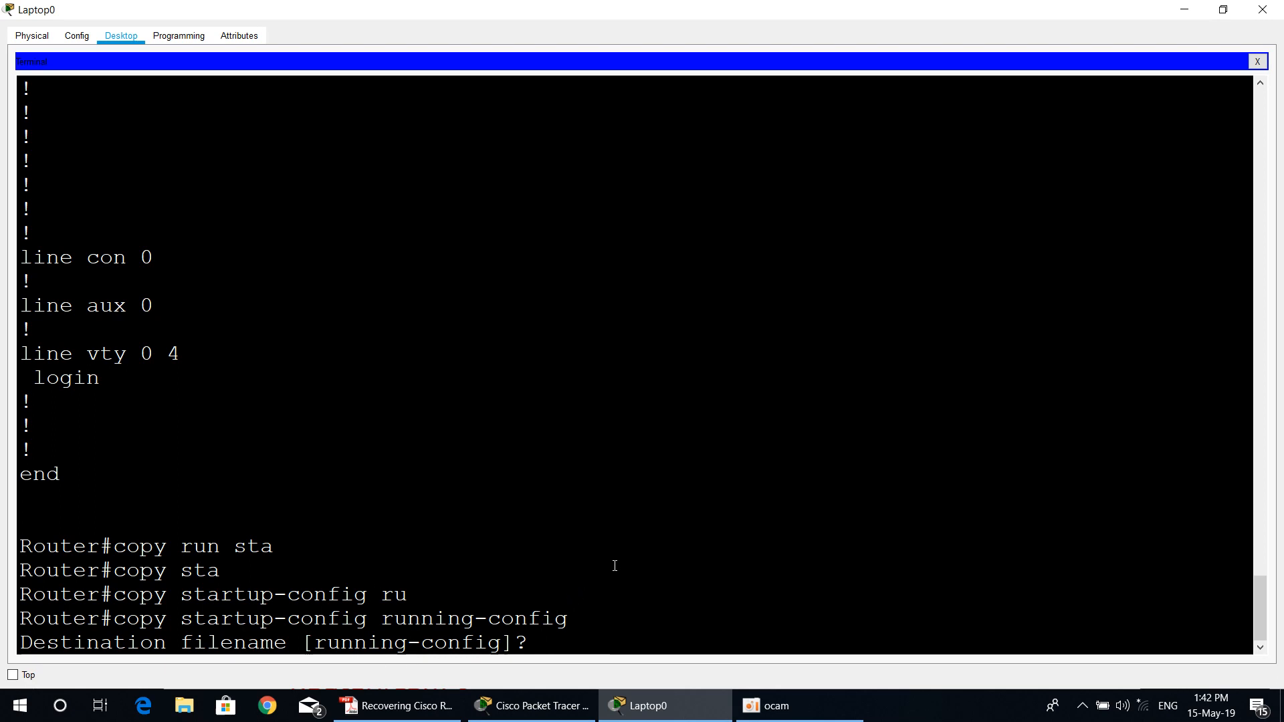
pyautogui.press('Return')
pyautogui.press('Return')
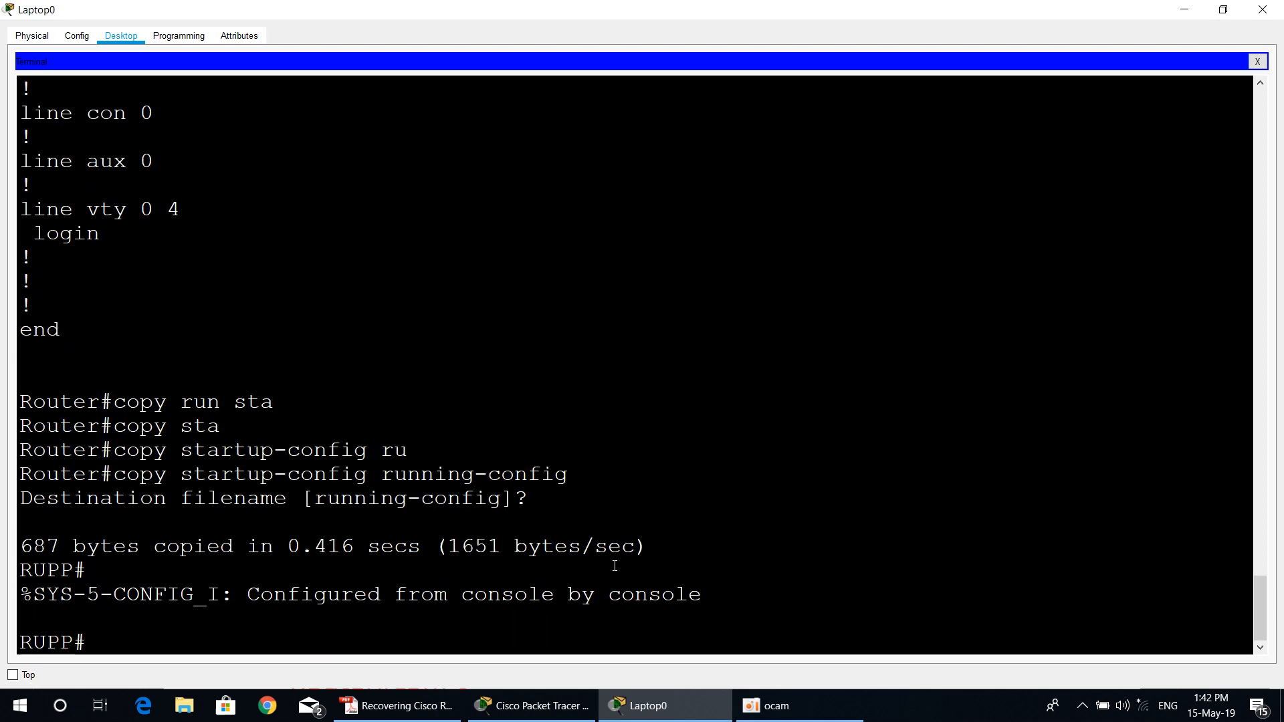
pyautogui.press('Return')
pyautogui.press('Return')
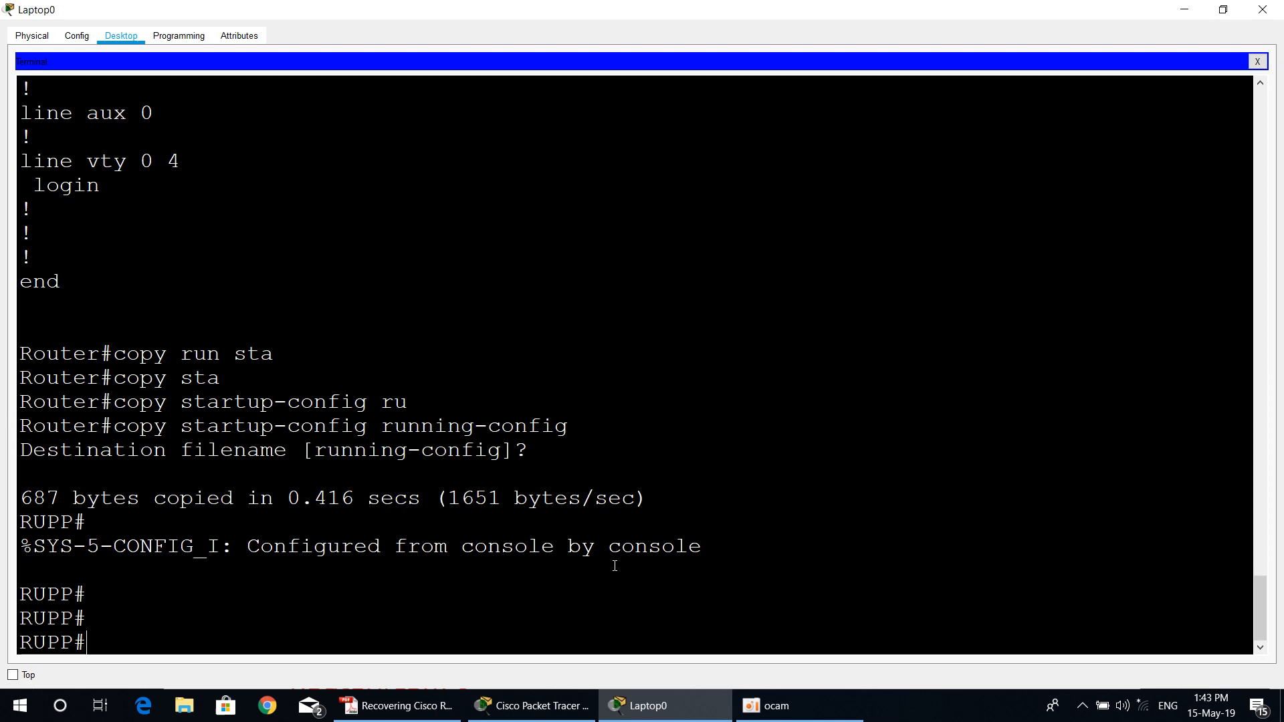
# Step: Run sh running-config again at the RUPP prompt to examine the restored configuration
pyautogui.write('sh ru')
pyautogui.press('Tab')
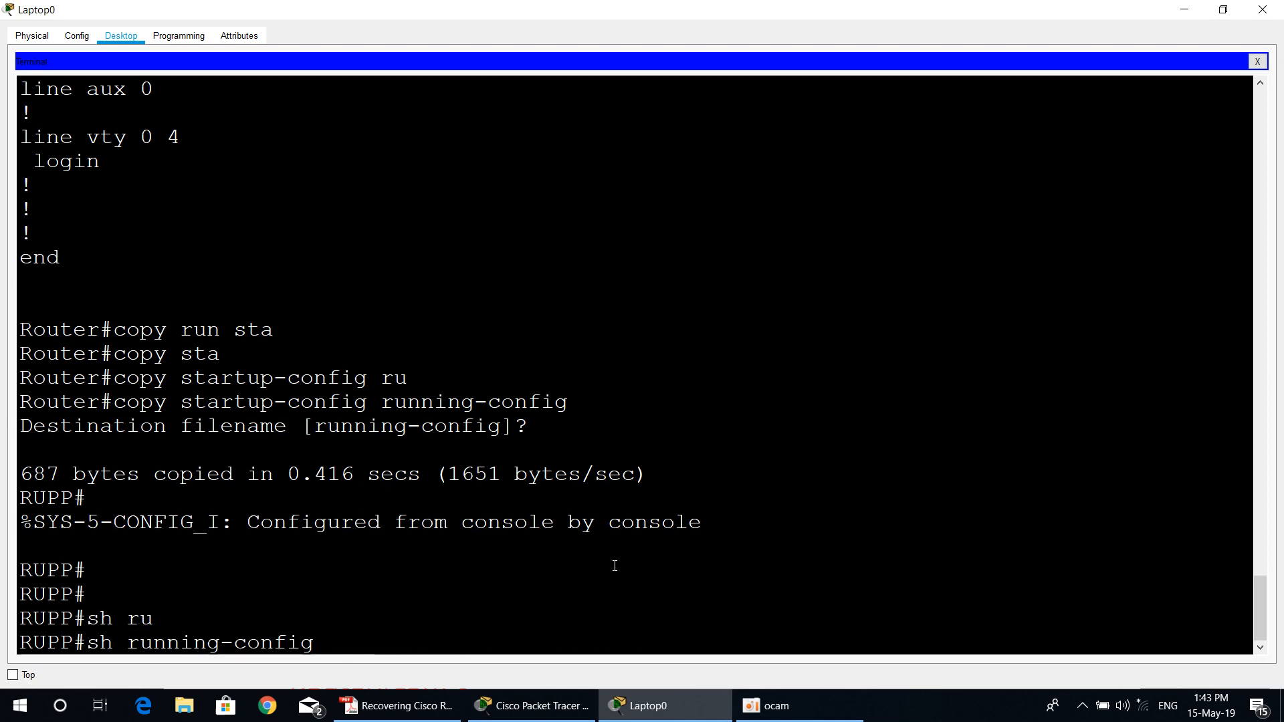
pyautogui.press('Return')
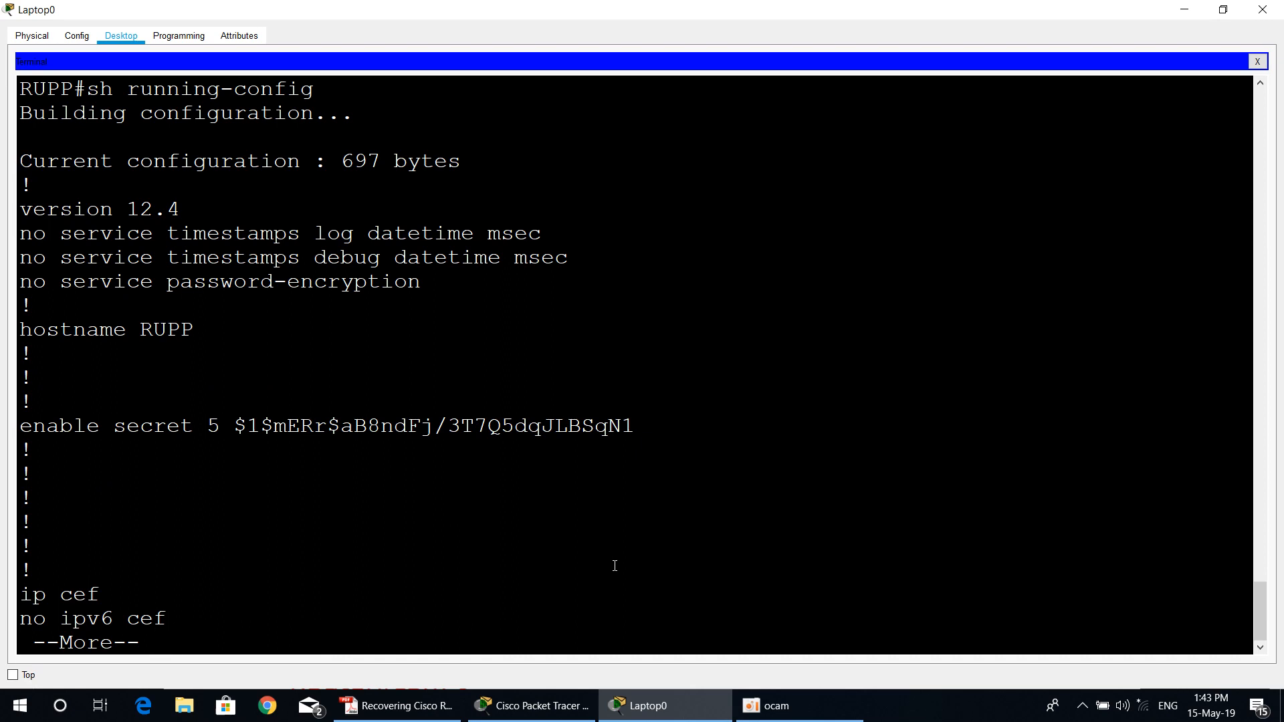
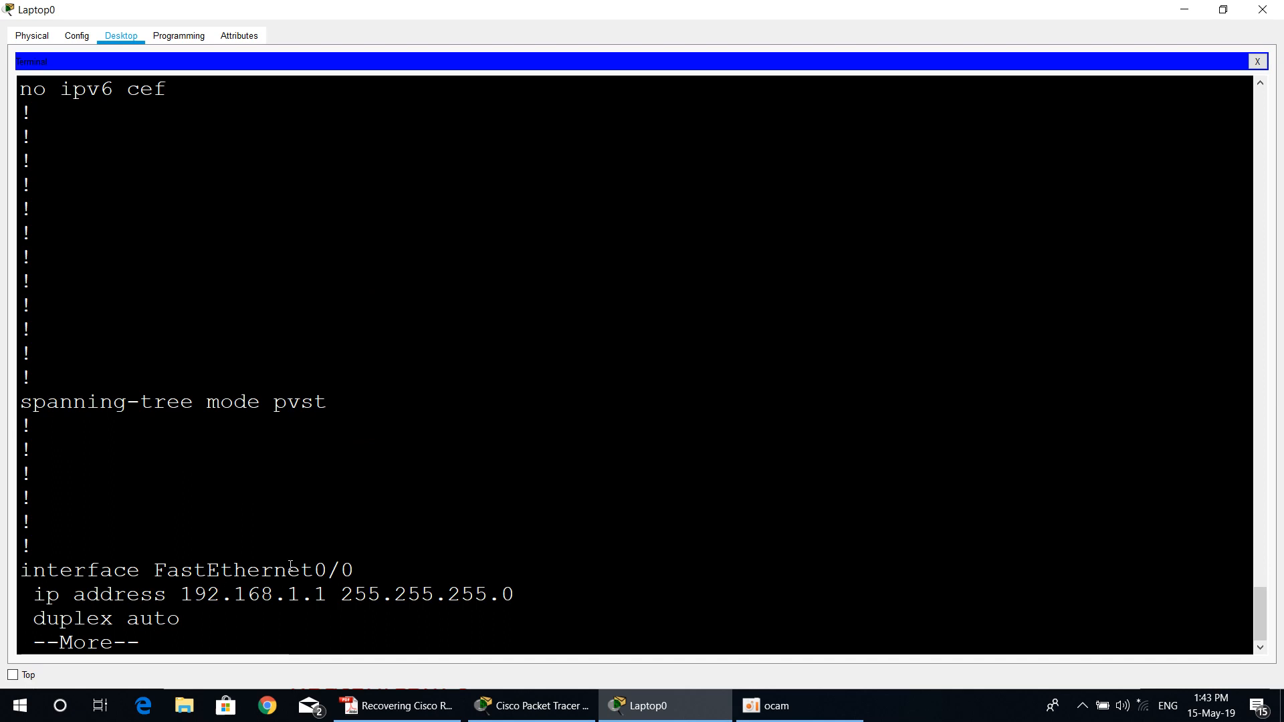
# Step: Page through the rest of the running configuration, checking the FastEthernet0/0 IP address and the console line password
pyautogui.moveTo(181, 595); pyautogui.dragTo(535, 587)
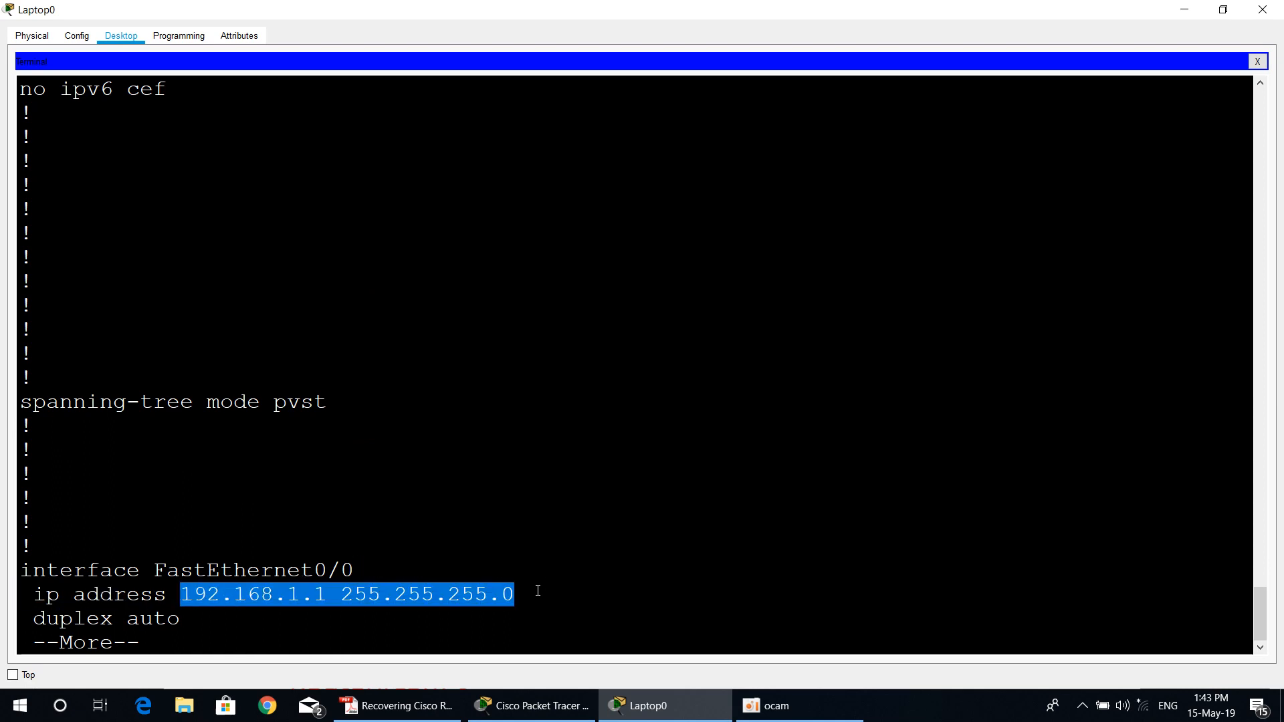
pyautogui.press('space')
pyautogui.moveTo(167, 455); pyautogui.dragTo(338, 454)
pyautogui.press('space')
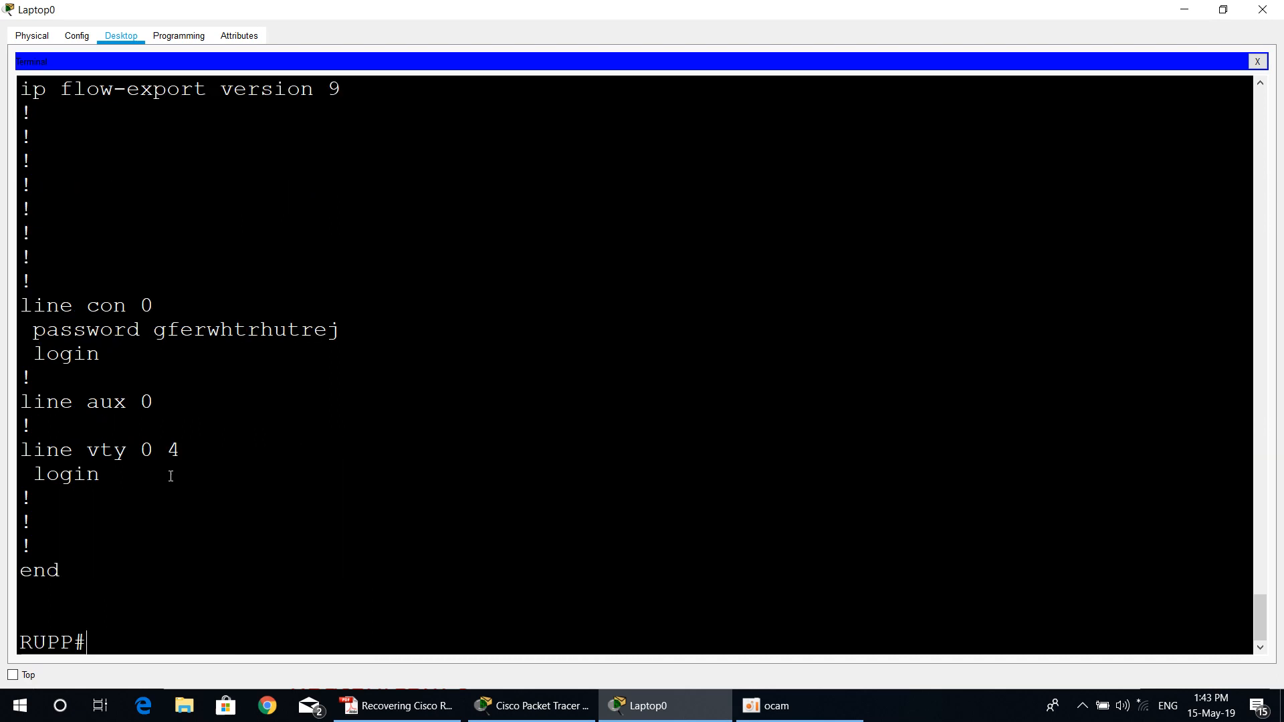
pyautogui.doubleClick(274, 320)
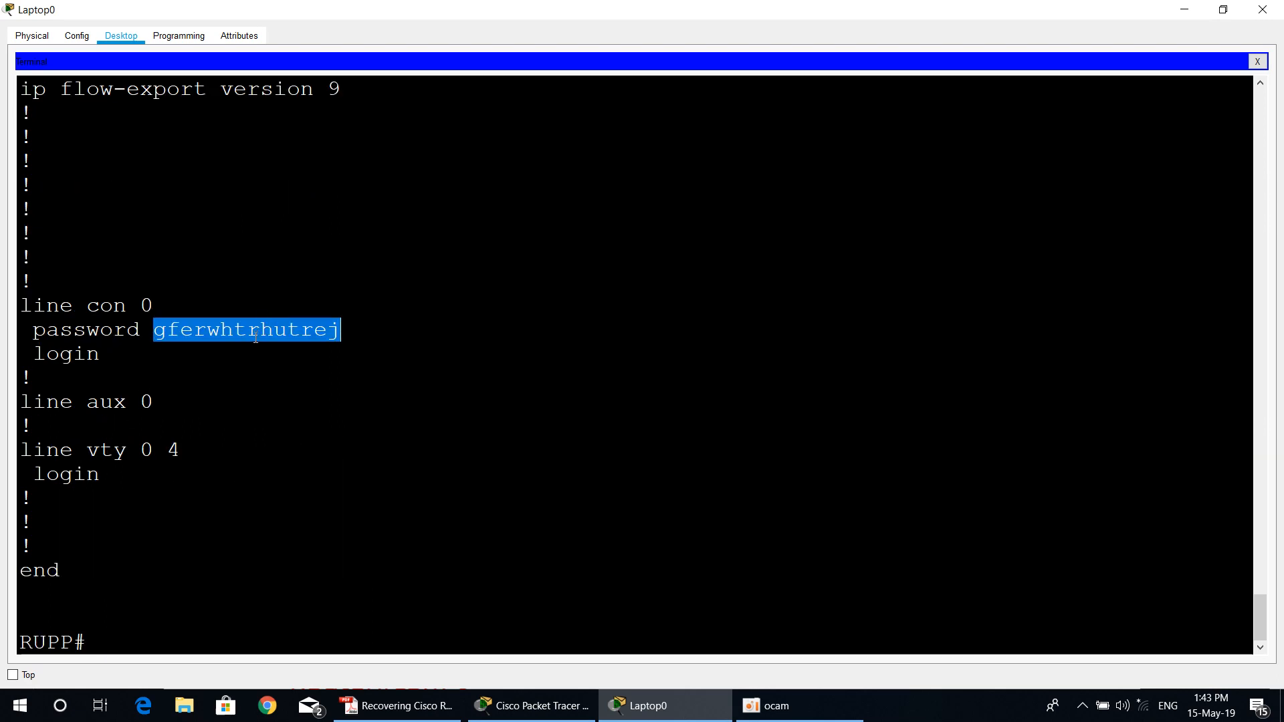
# Step: Switch to the PDF guide in Adobe Reader and read step 7 on changing the enable secret password
pyautogui.click(395, 709)
pyautogui.scroll(-2, 537, 567)
pyautogui.scroll(-2, 538, 567)
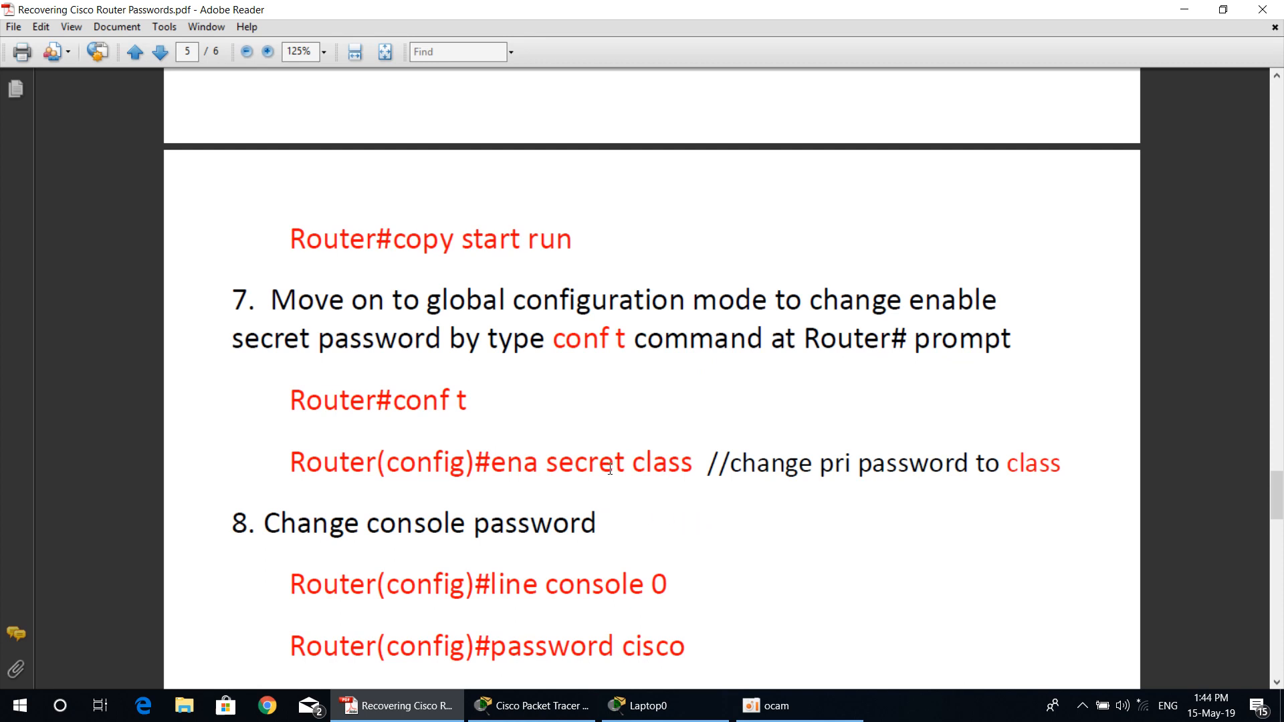
pyautogui.moveTo(634, 463); pyautogui.dragTo(676, 462)
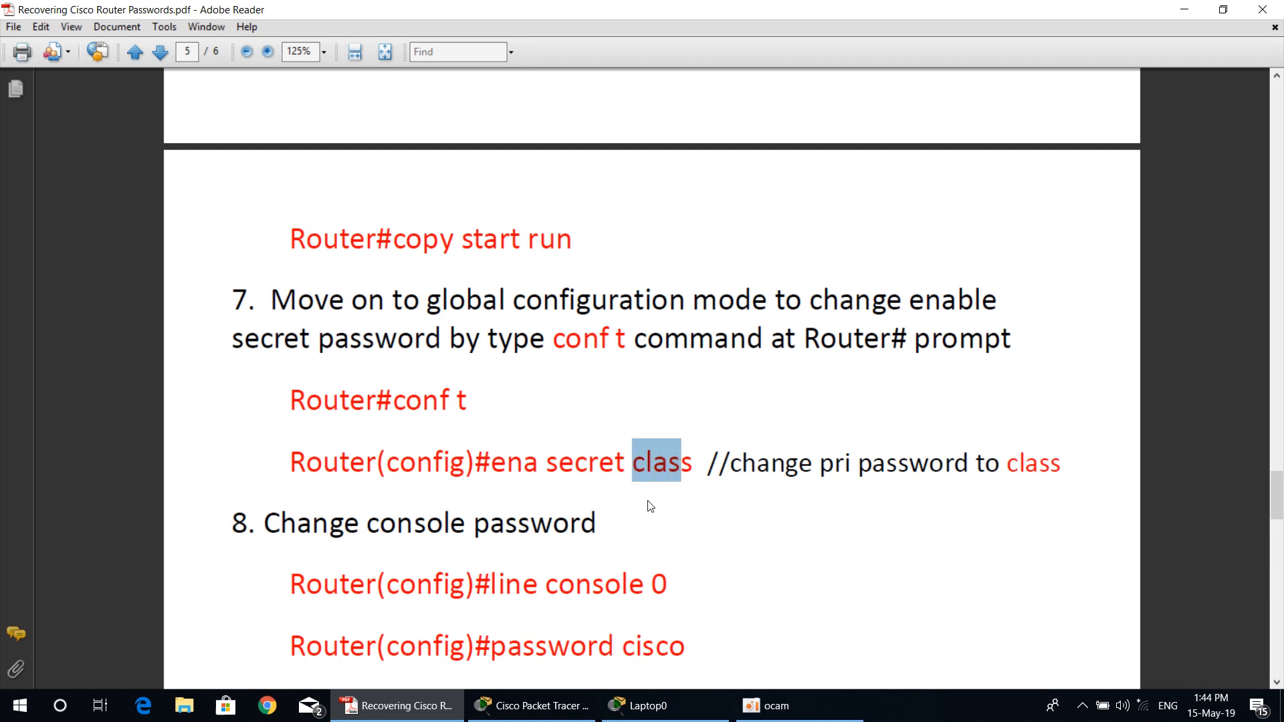
# Step: Return to Laptop0's terminal and enter global configuration mode on the router with conf t
pyautogui.click(642, 705)
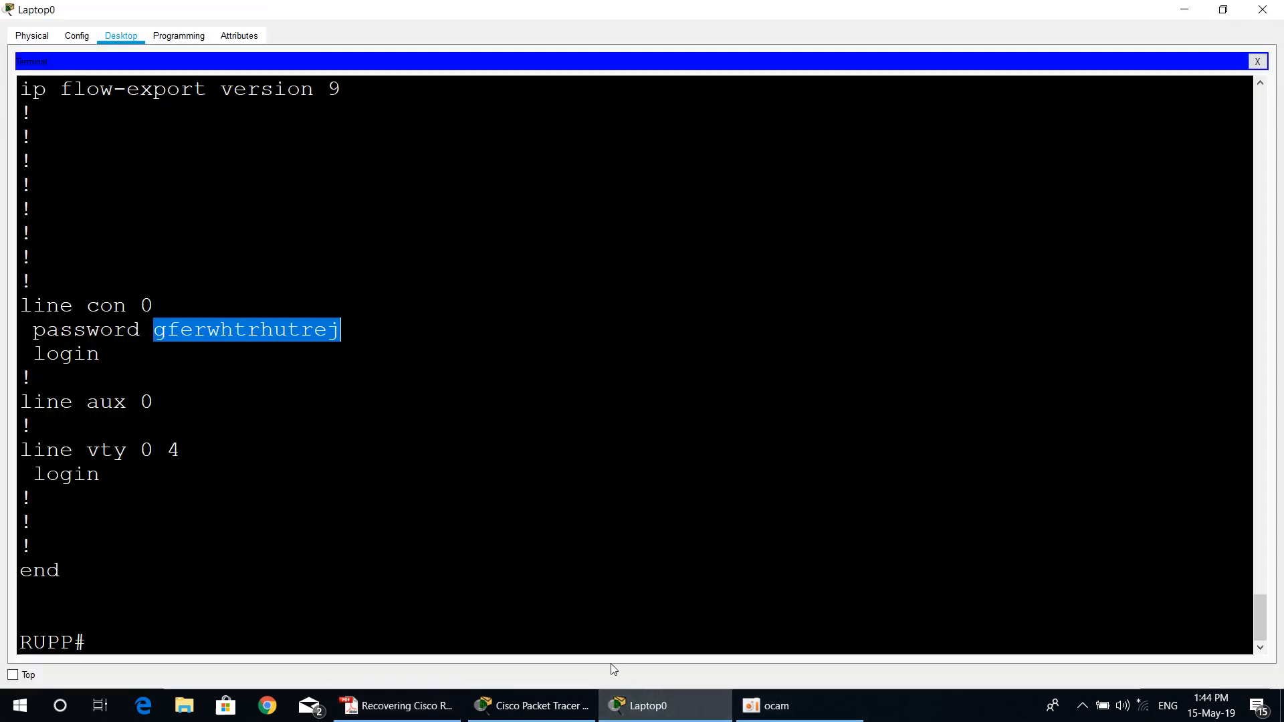
pyautogui.click(261, 652)
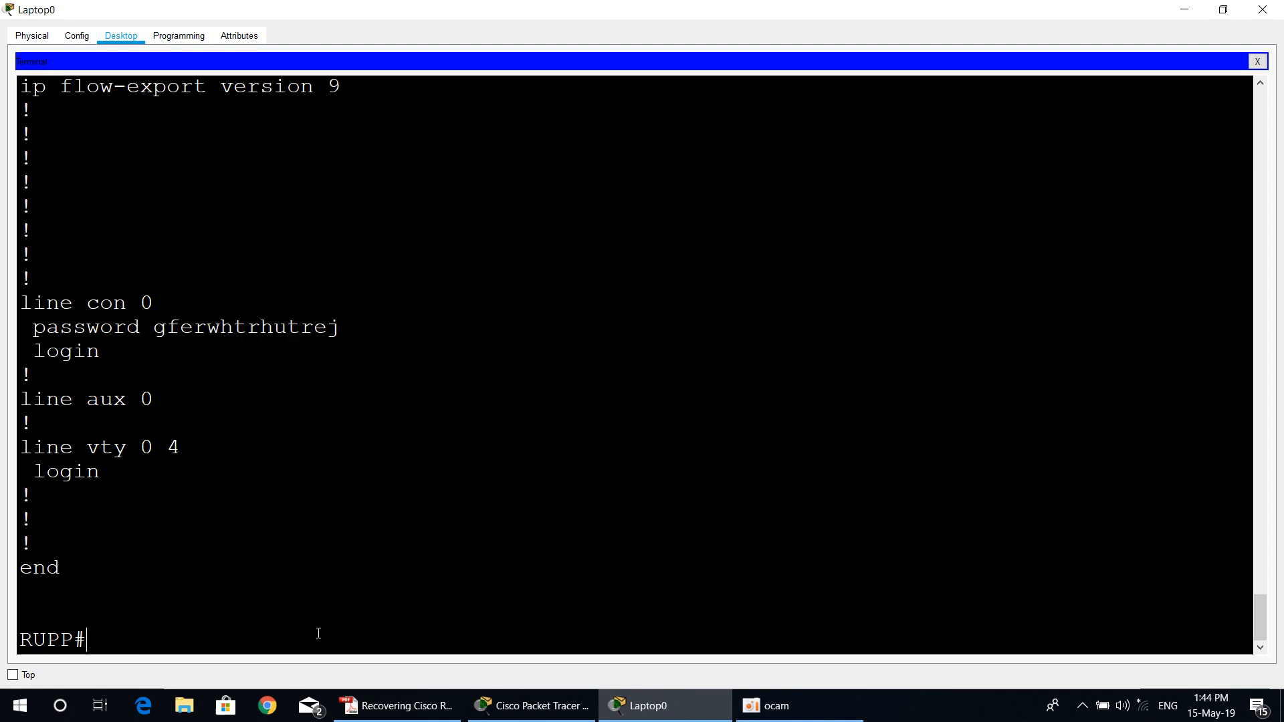
pyautogui.write('c')
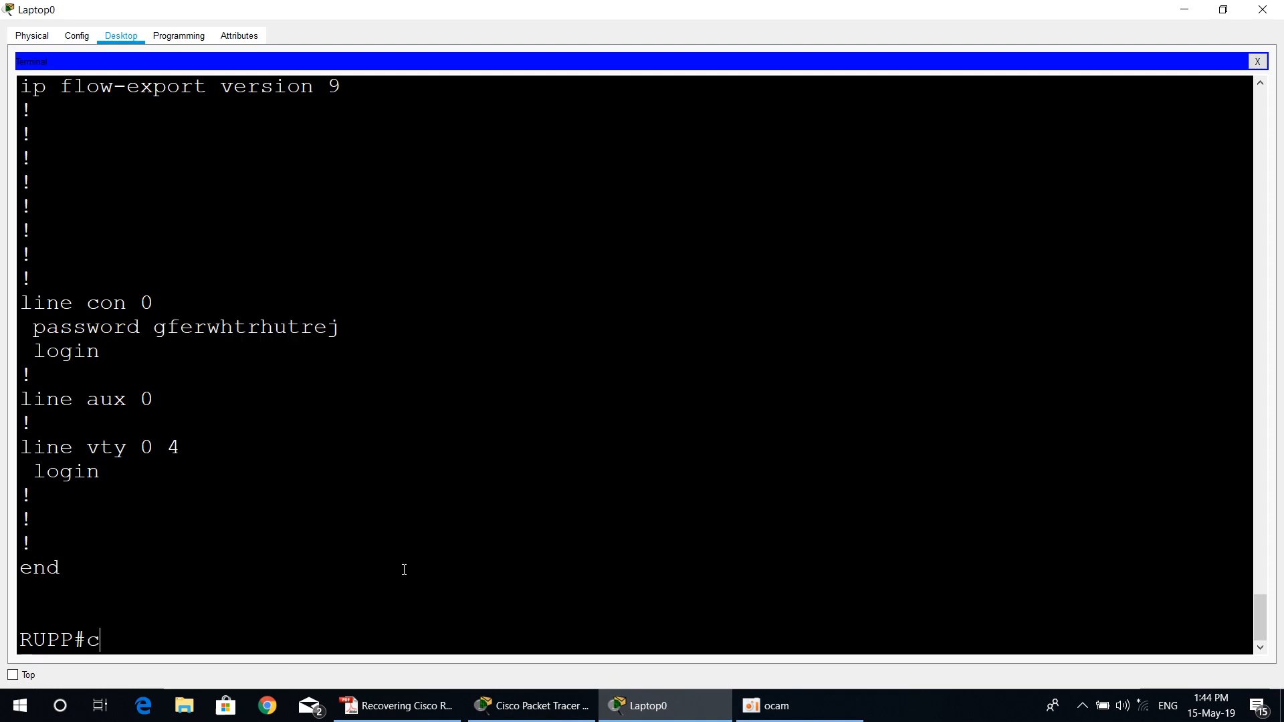
pyautogui.write('onf t')
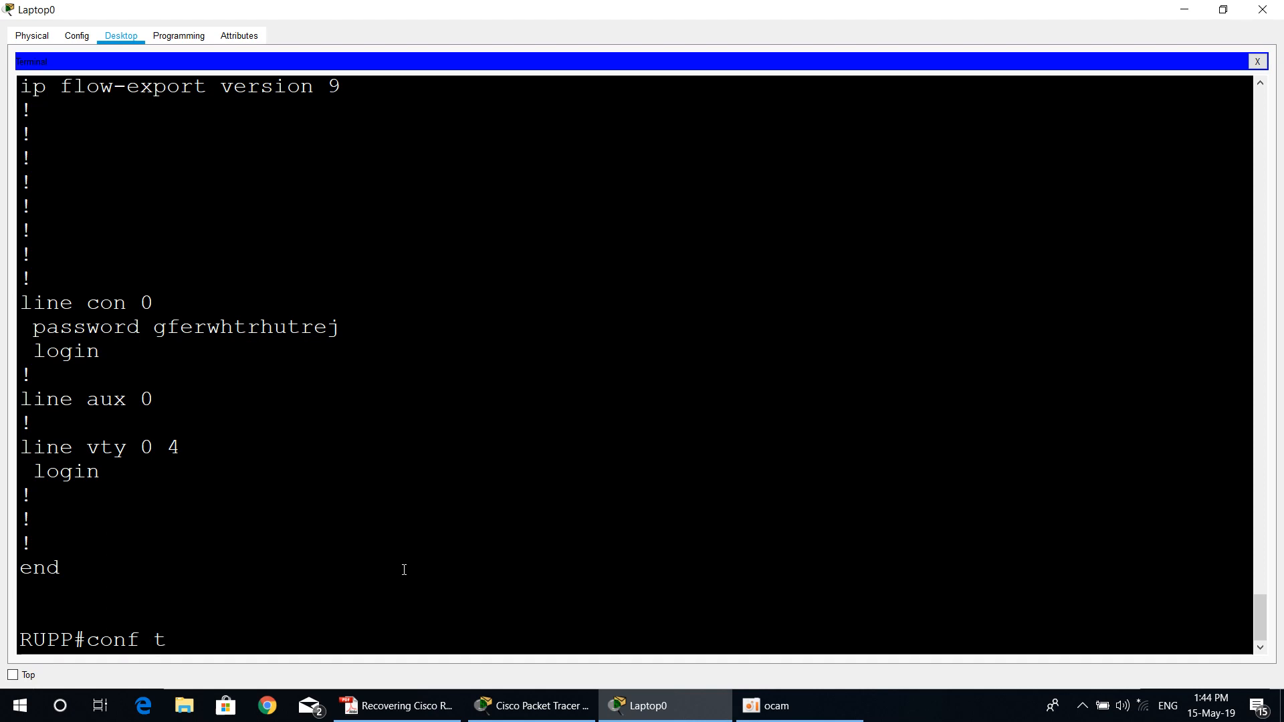
pyautogui.press('Return')
pyautogui.press('Return')
pyautogui.press('Return')
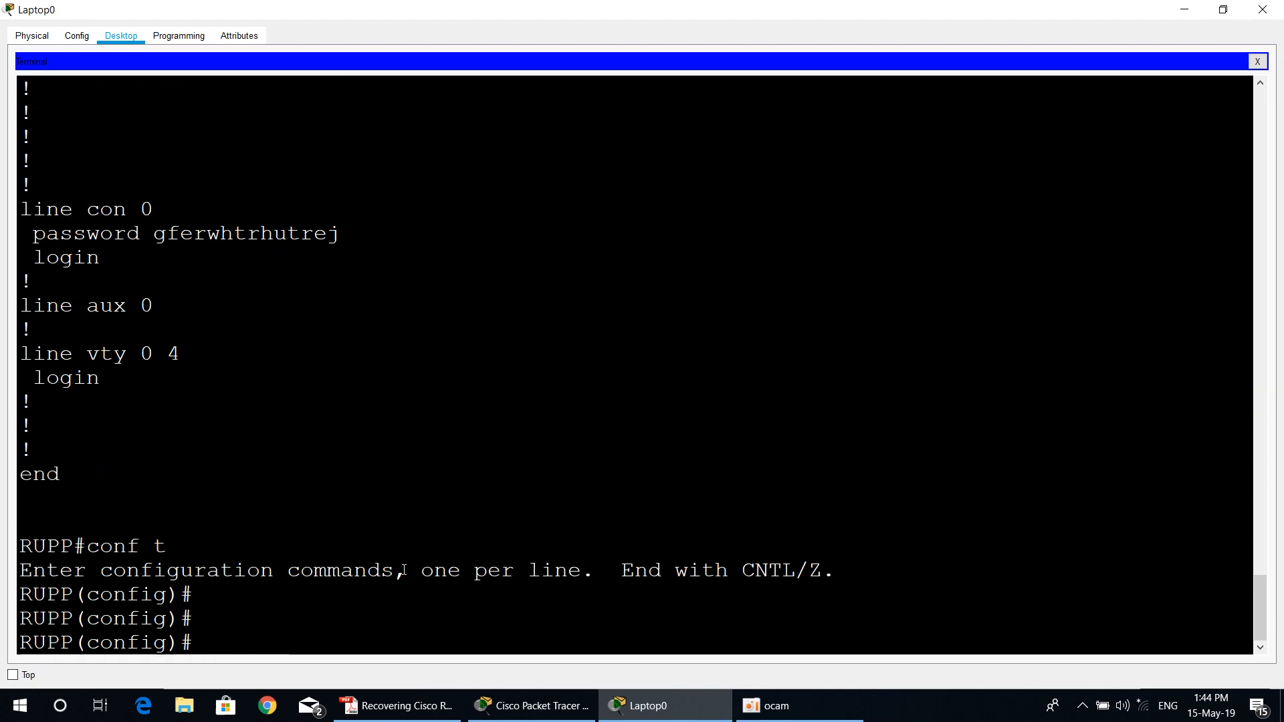
# Step: Set the router's enable secret to the new privileged password given in step 7 of the PDF guide
pyautogui.write('ena')
pyautogui.press('Tab')
pyautogui.write('se')
pyautogui.press('Tab')
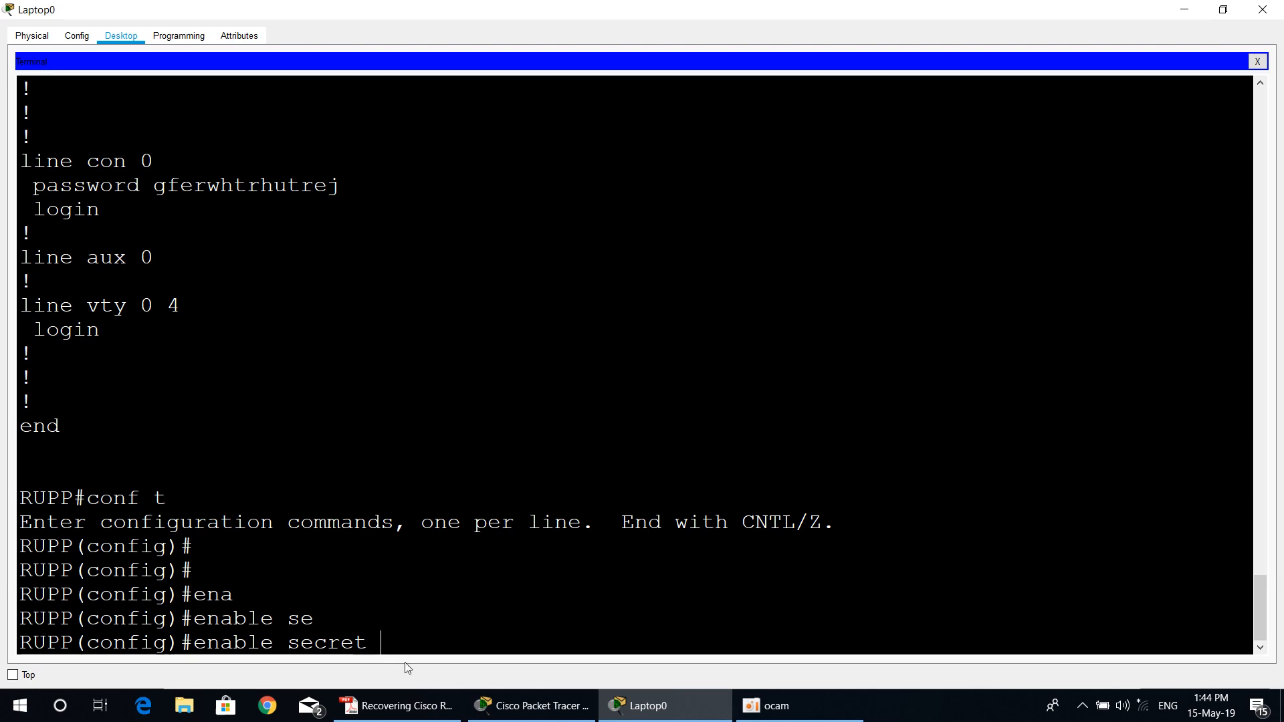
pyautogui.click(396, 704)
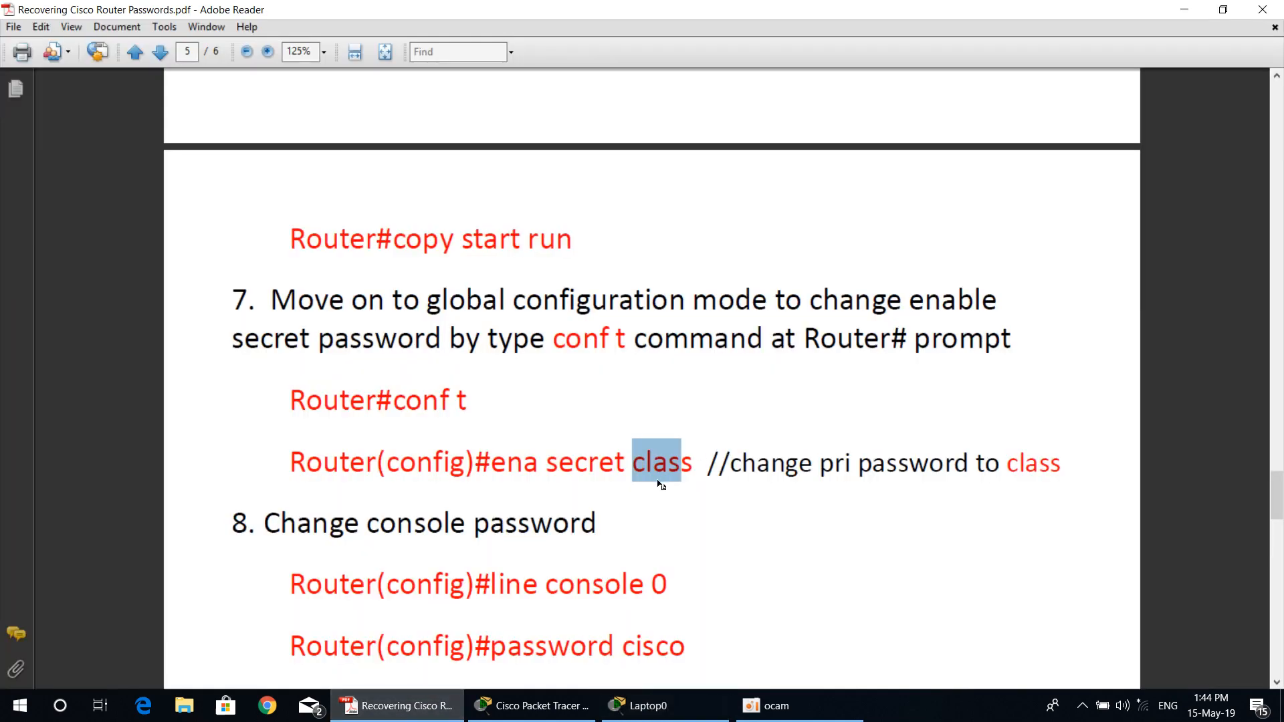
pyautogui.click(652, 709)
pyautogui.write('class')
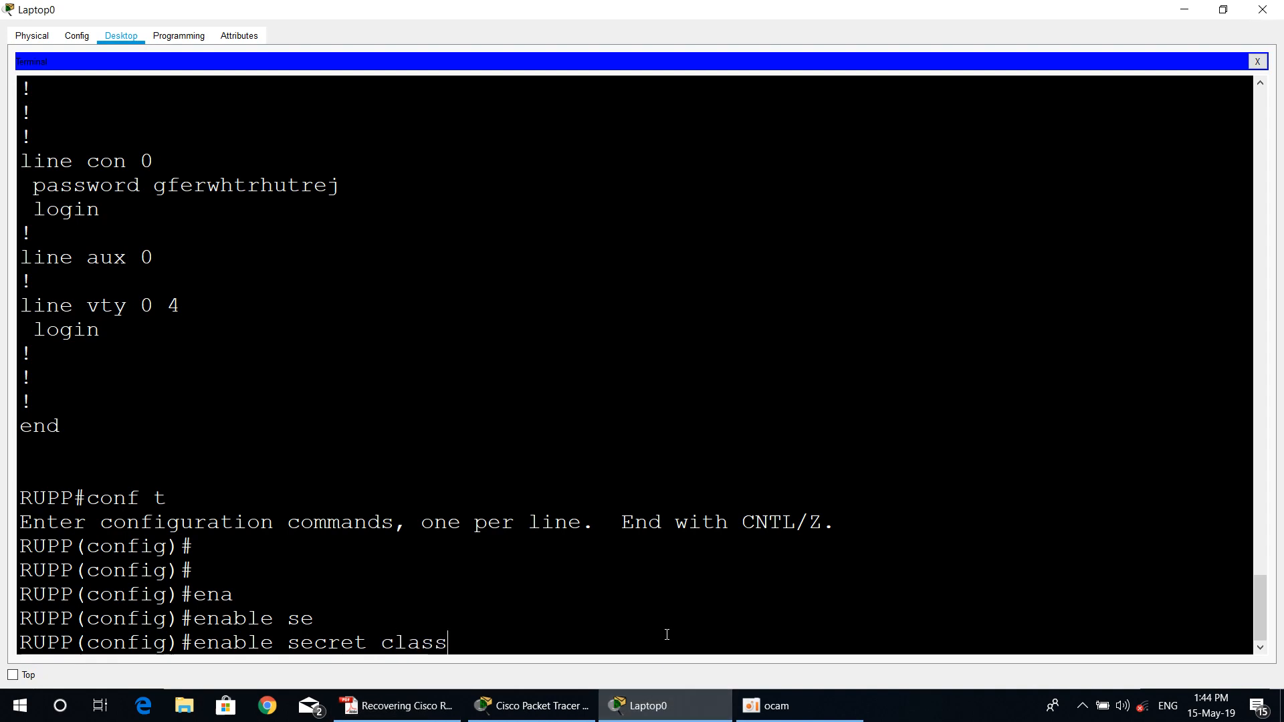
pyautogui.press('Return')
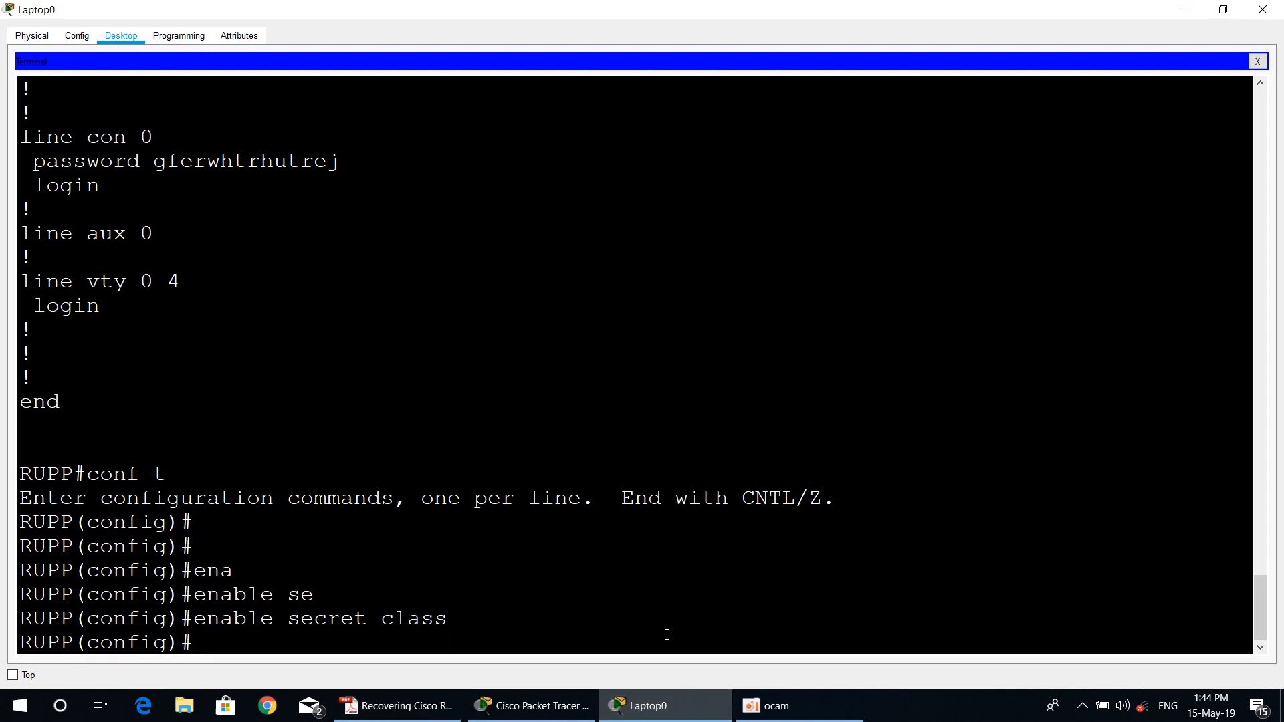
# Step: Check step 8 of the PDF guide and enter console line configuration with line console 0 in Laptop0's terminal
pyautogui.click(404, 703)
pyautogui.scroll(-1, 445, 536)
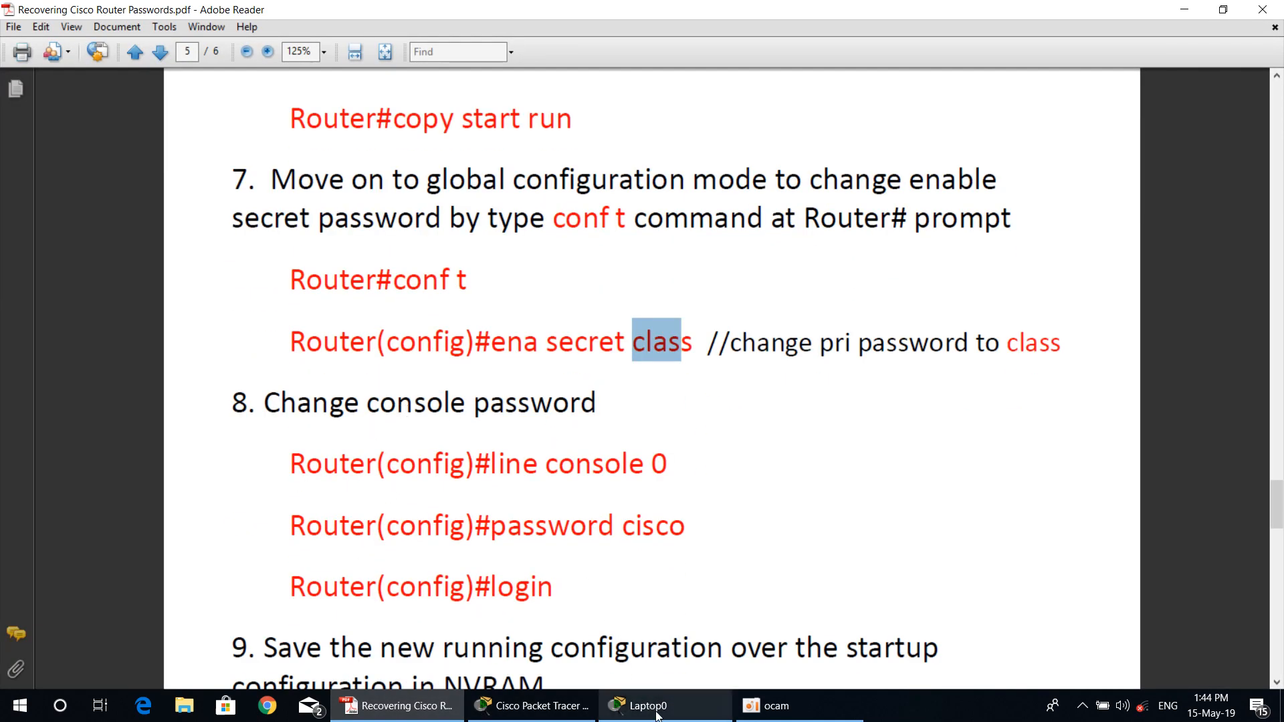
pyautogui.click(632, 705)
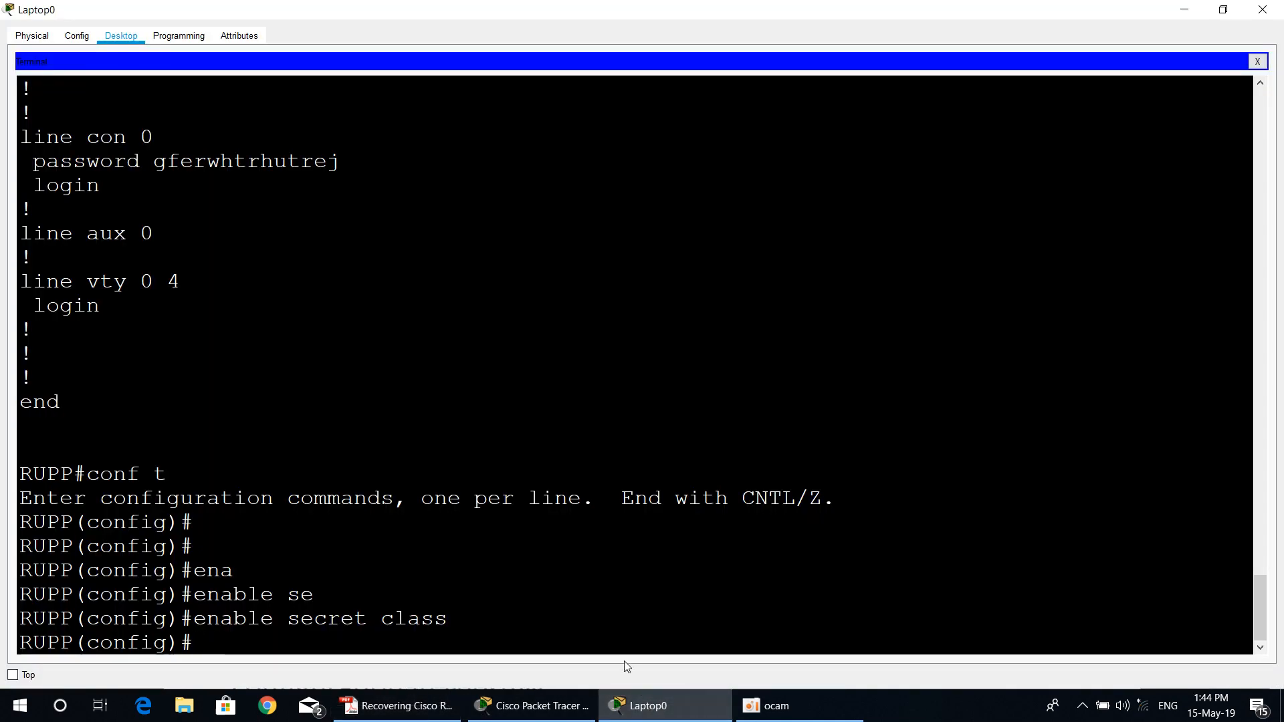
pyautogui.write('li')
pyautogui.press('Tab')
pyautogui.write('c')
pyautogui.press('Tab')
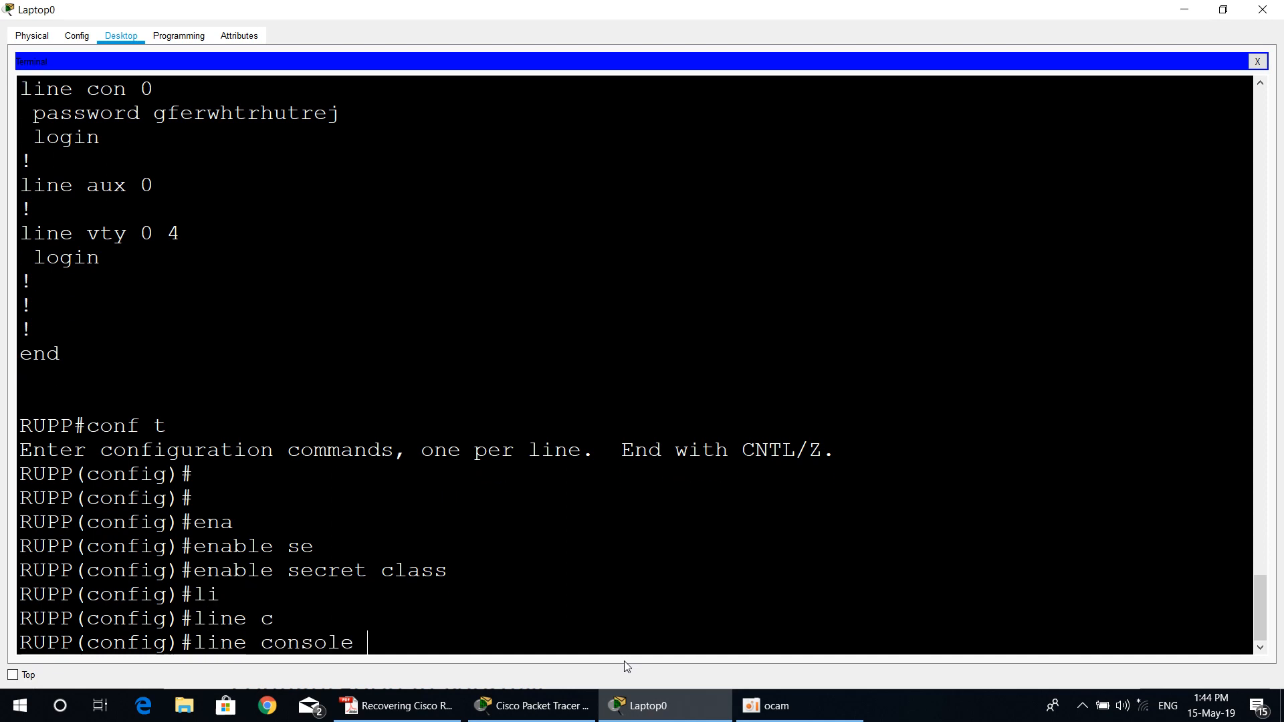
pyautogui.write('0')
pyautogui.press('Return')
# Step: Set the console line password to the one in the guide's step 8 and enable password checking with login
pyautogui.write('pass')
pyautogui.press('Tab')
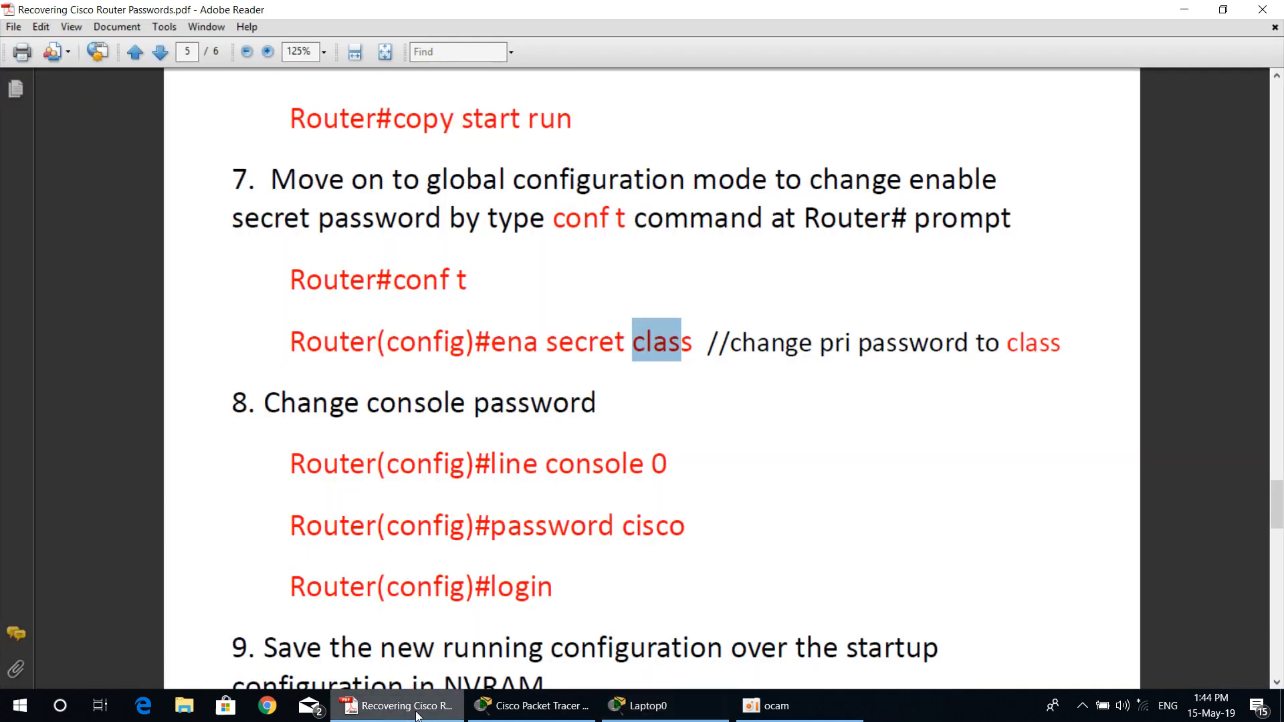
pyautogui.click(398, 705)
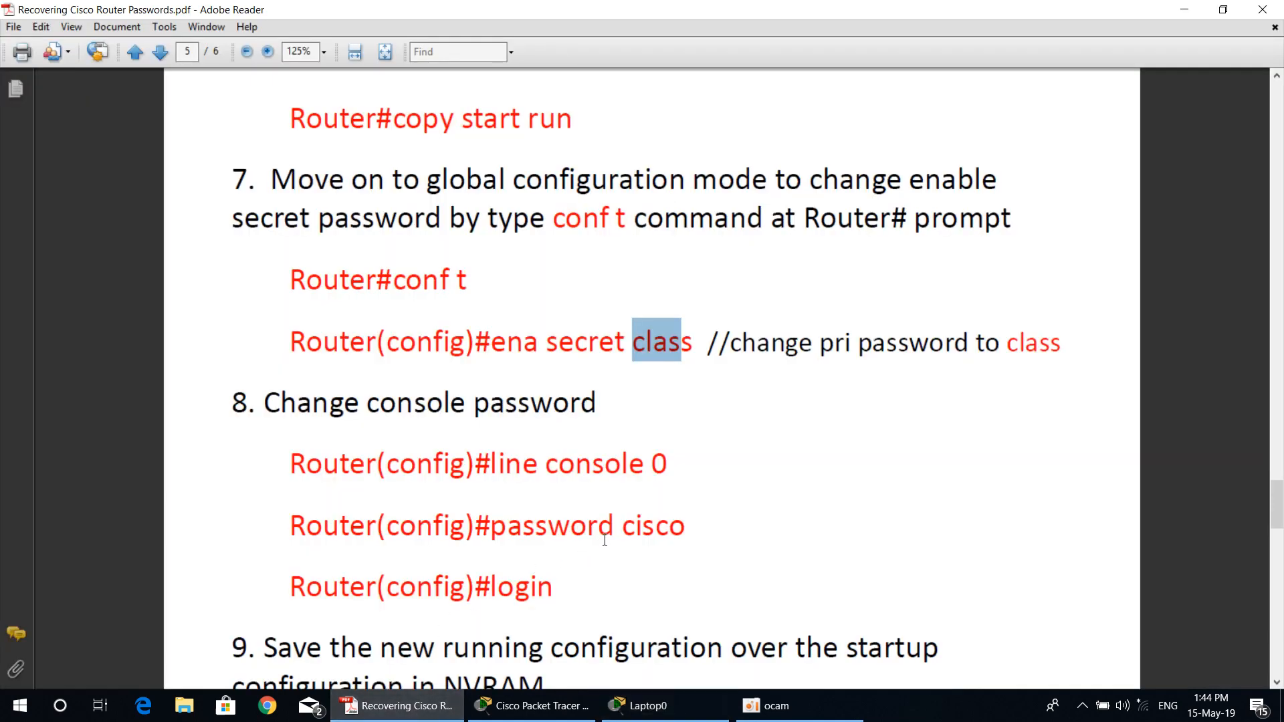
pyautogui.click(628, 705)
pyautogui.write('cisco')
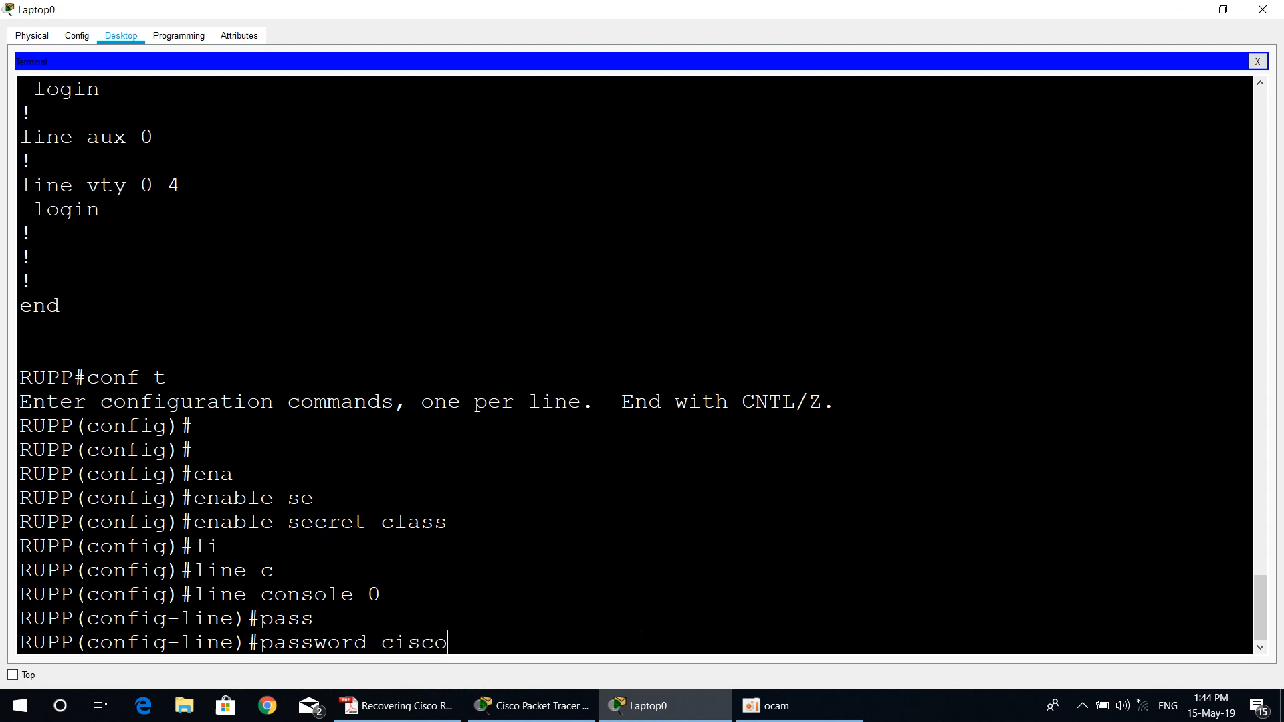
pyautogui.press('Return')
pyautogui.write('lo')
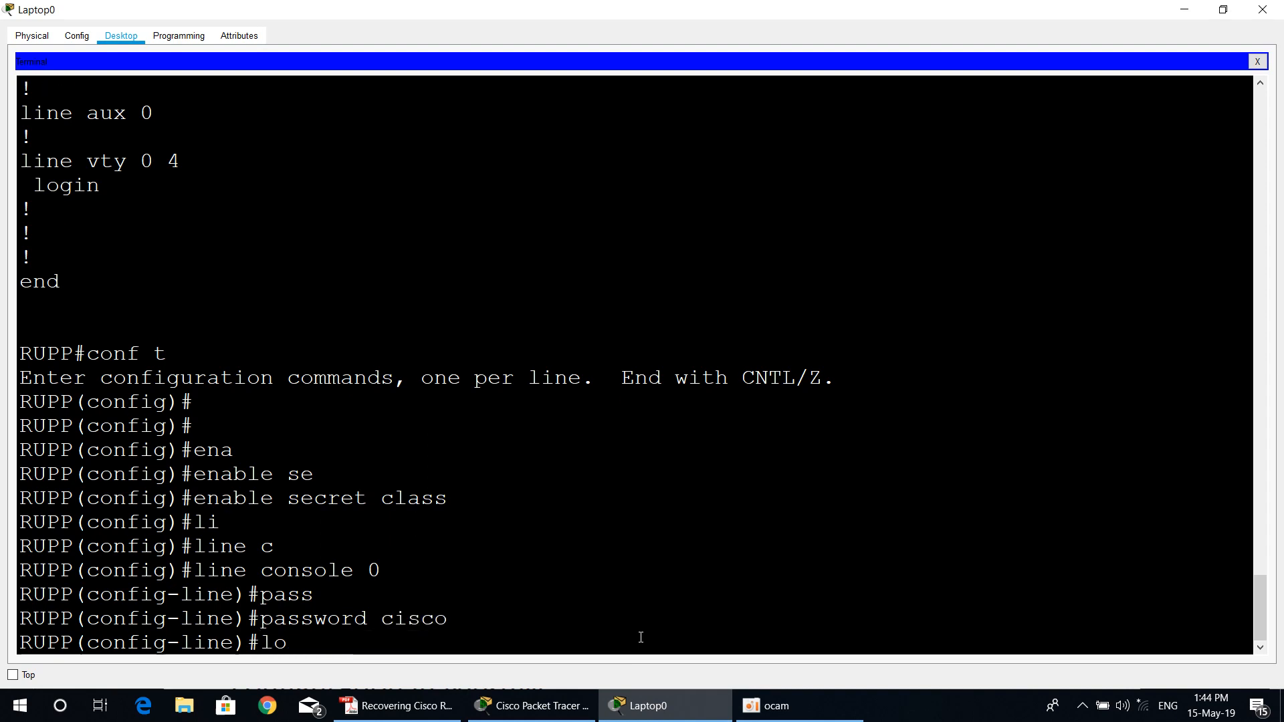
pyautogui.write('gin')
pyautogui.press('Return')
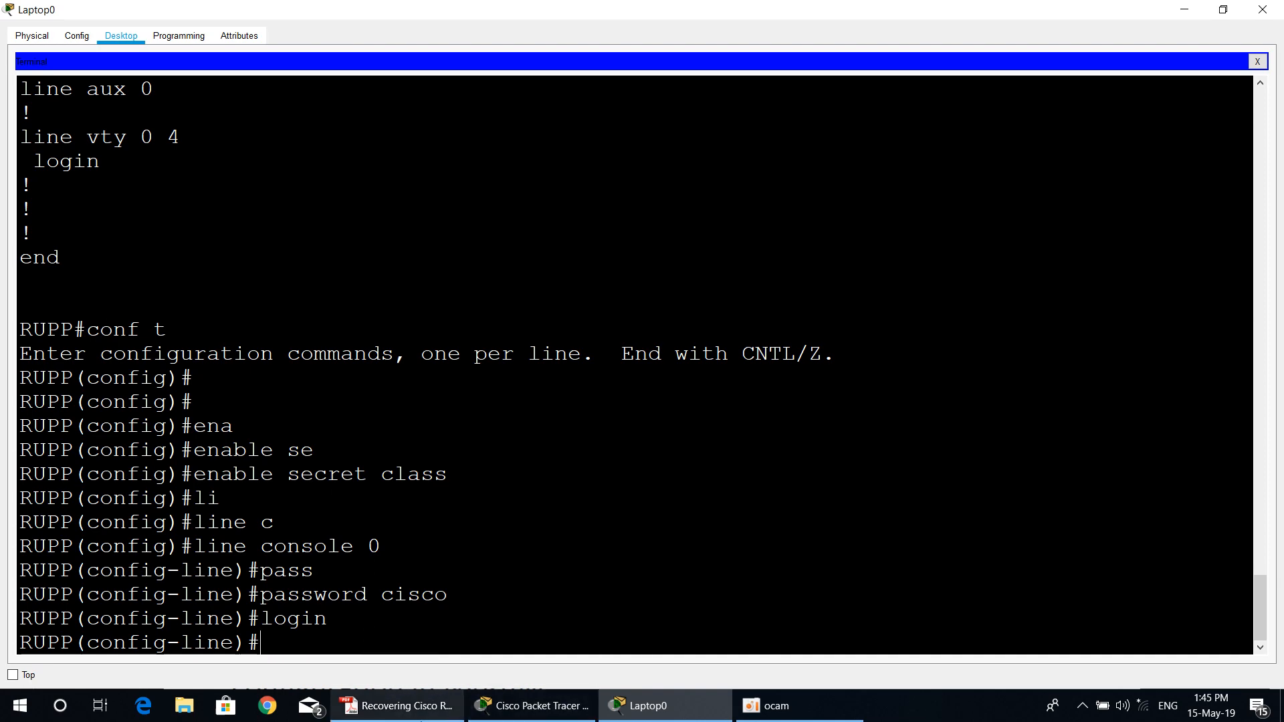
# Step: Review steps 9 to 11 of the PDF guide and exit configuration in Laptop0's terminal back to the privileged EXEC prompt
pyautogui.click(421, 716)
pyautogui.scroll(-5, 588, 538)
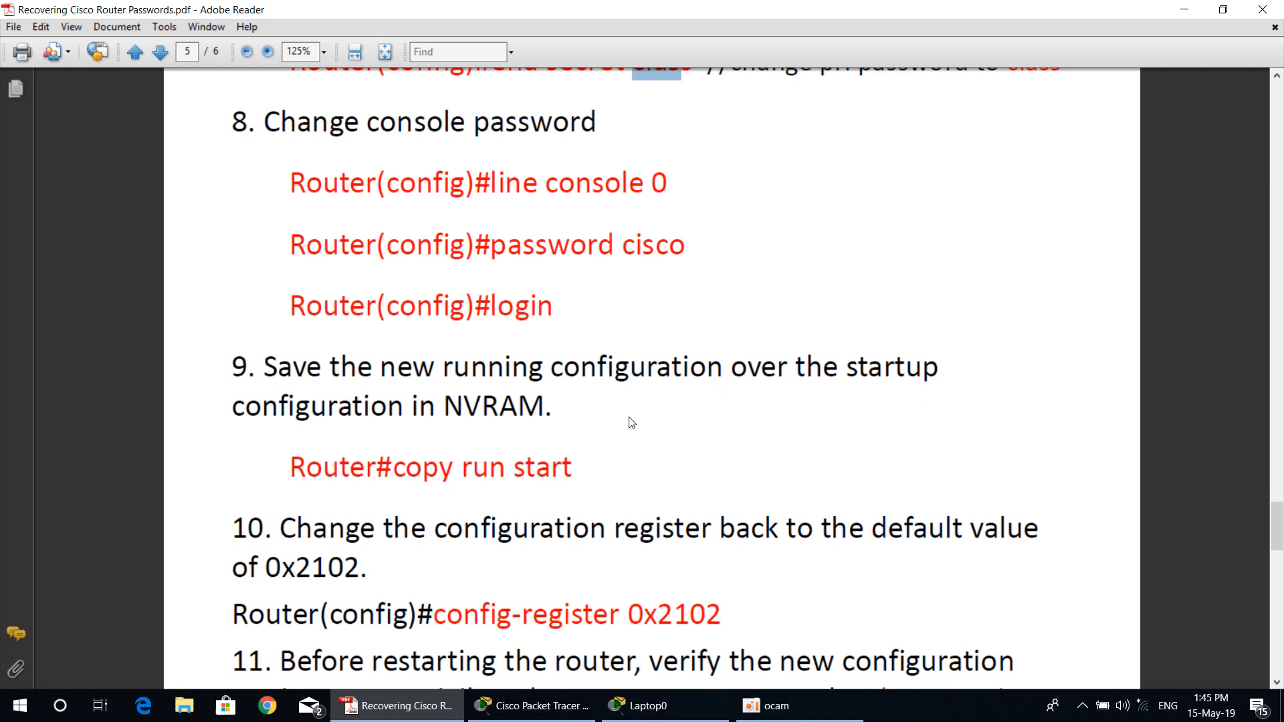
pyautogui.scroll(-3, 532, 415)
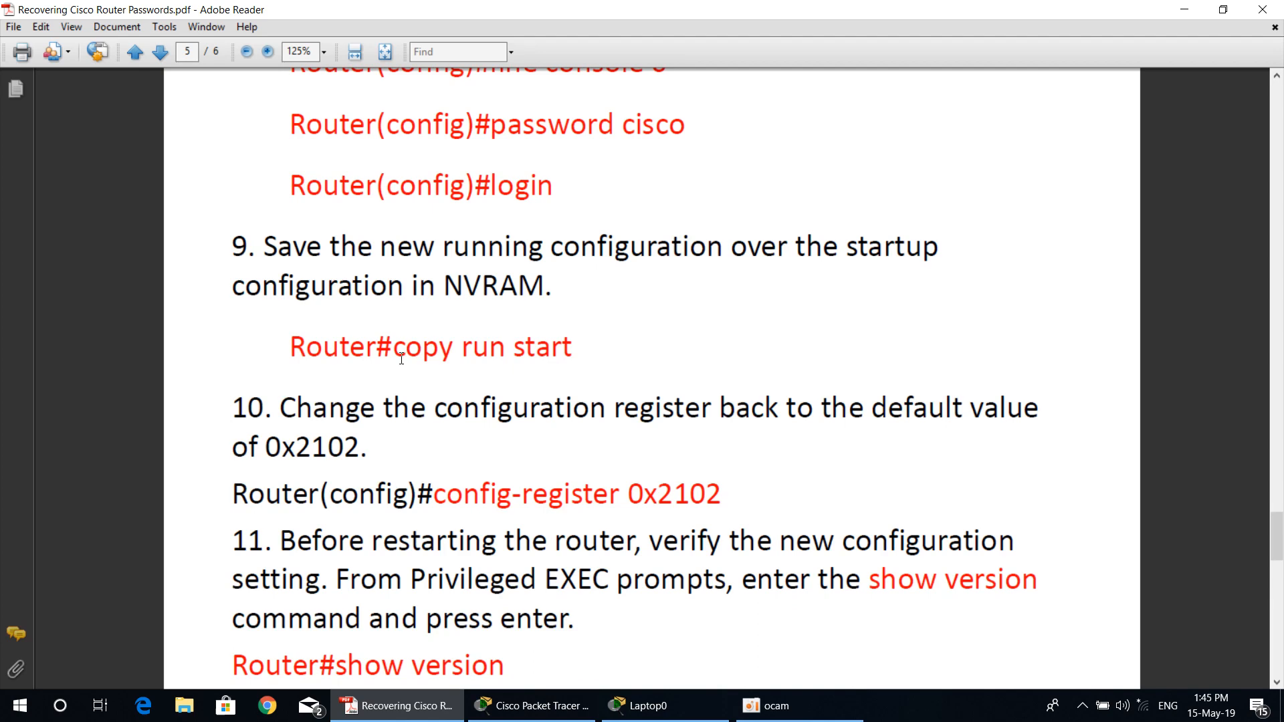
pyautogui.click(625, 706)
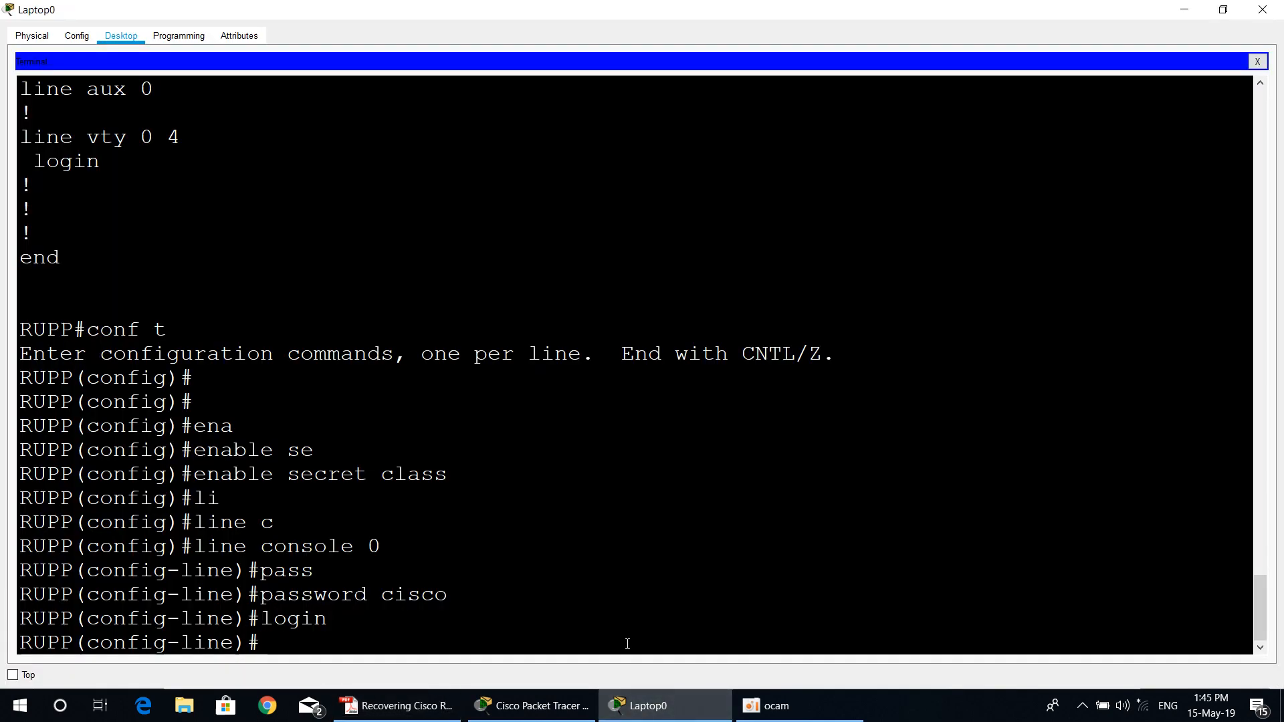
pyautogui.write('exit')
pyautogui.press('Return')
pyautogui.write('exit')
pyautogui.press('Return')
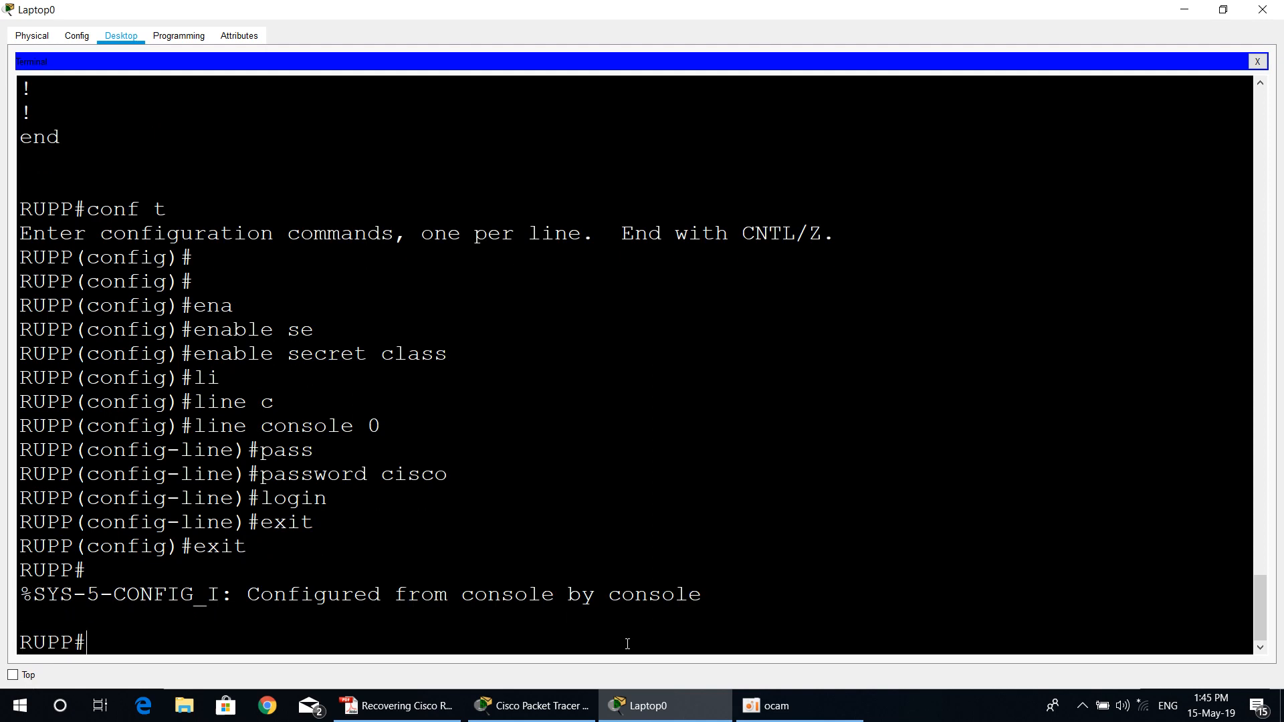
pyautogui.press('Return')
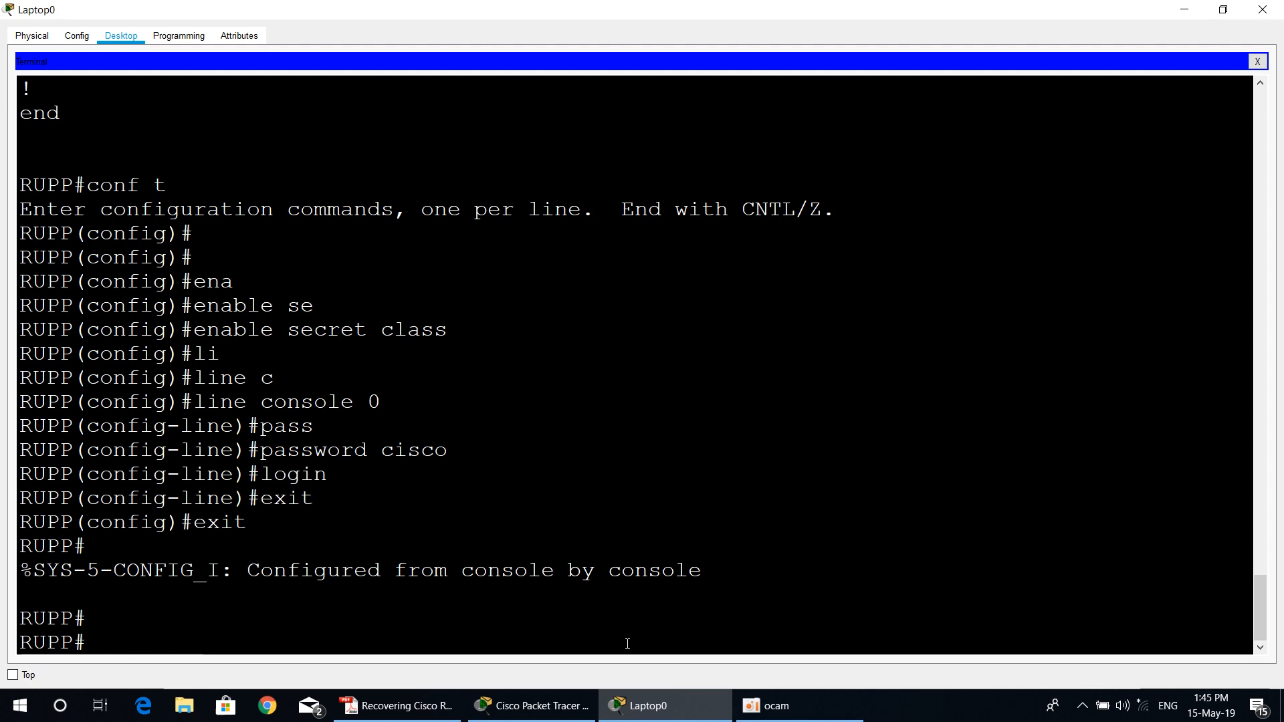
# Step: Save the running configuration to NVRAM with copy run start, accepting the default destination filename startup-config
pyautogui.write('copy run start')
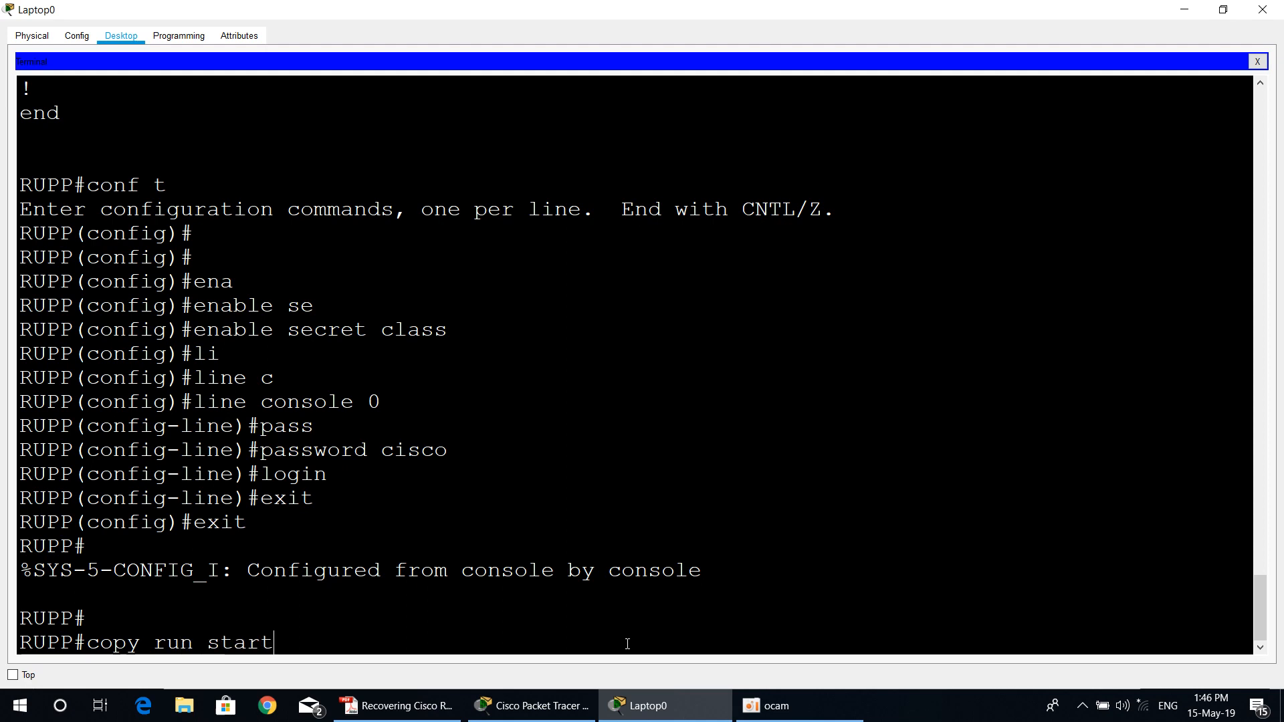
pyautogui.press('Return')
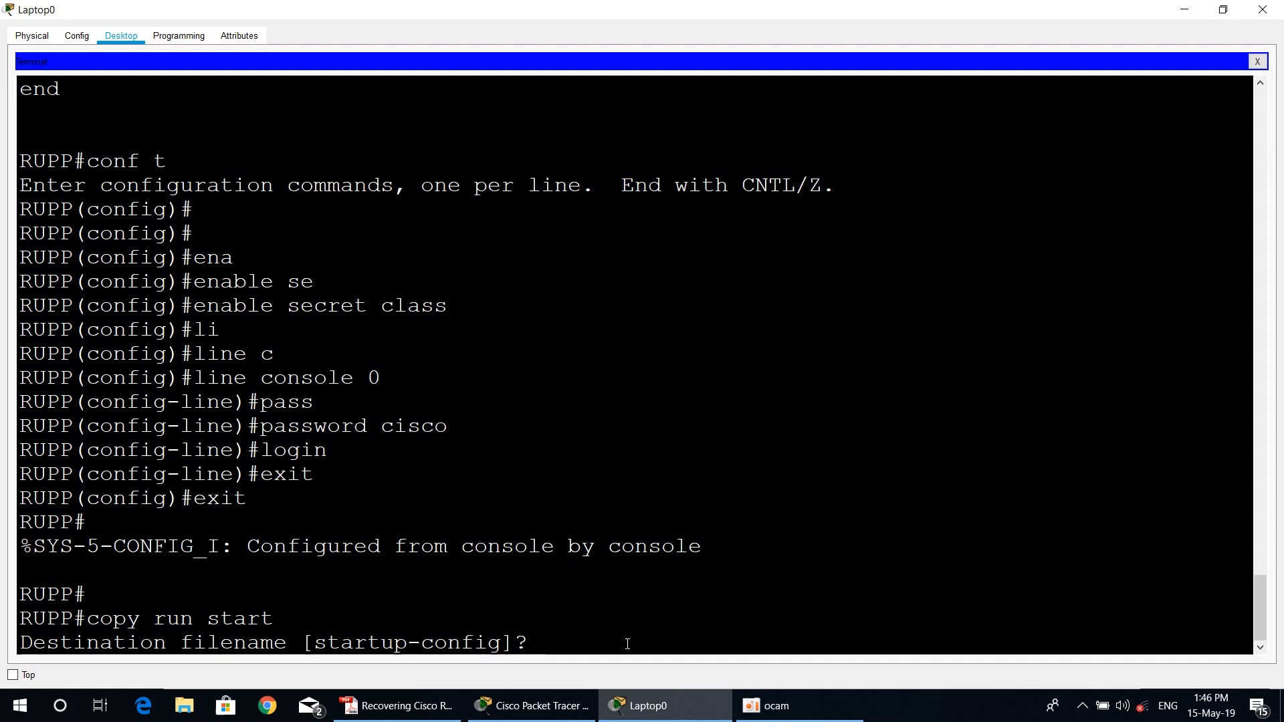
pyautogui.press('Return')
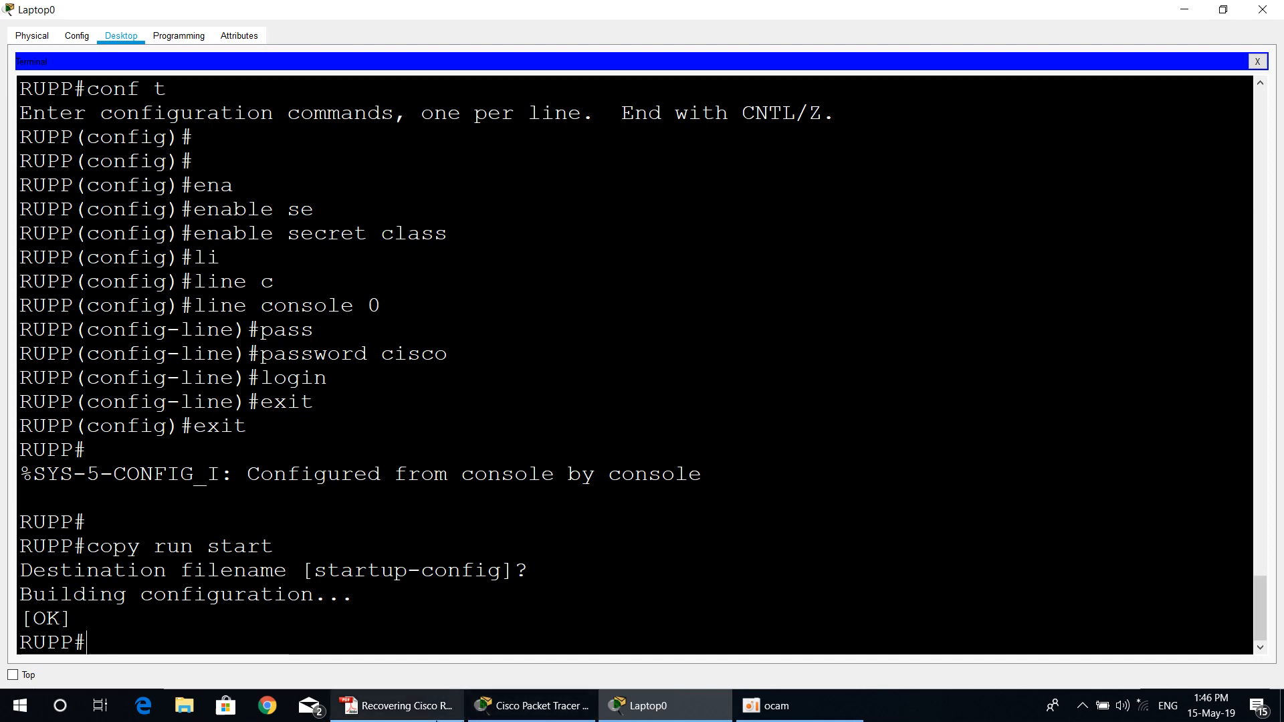
# Step: Switch to the PDF guide and read step 10 on resetting the configuration register with config-register 0x2102
pyautogui.hotkey('alt', 'Tab')
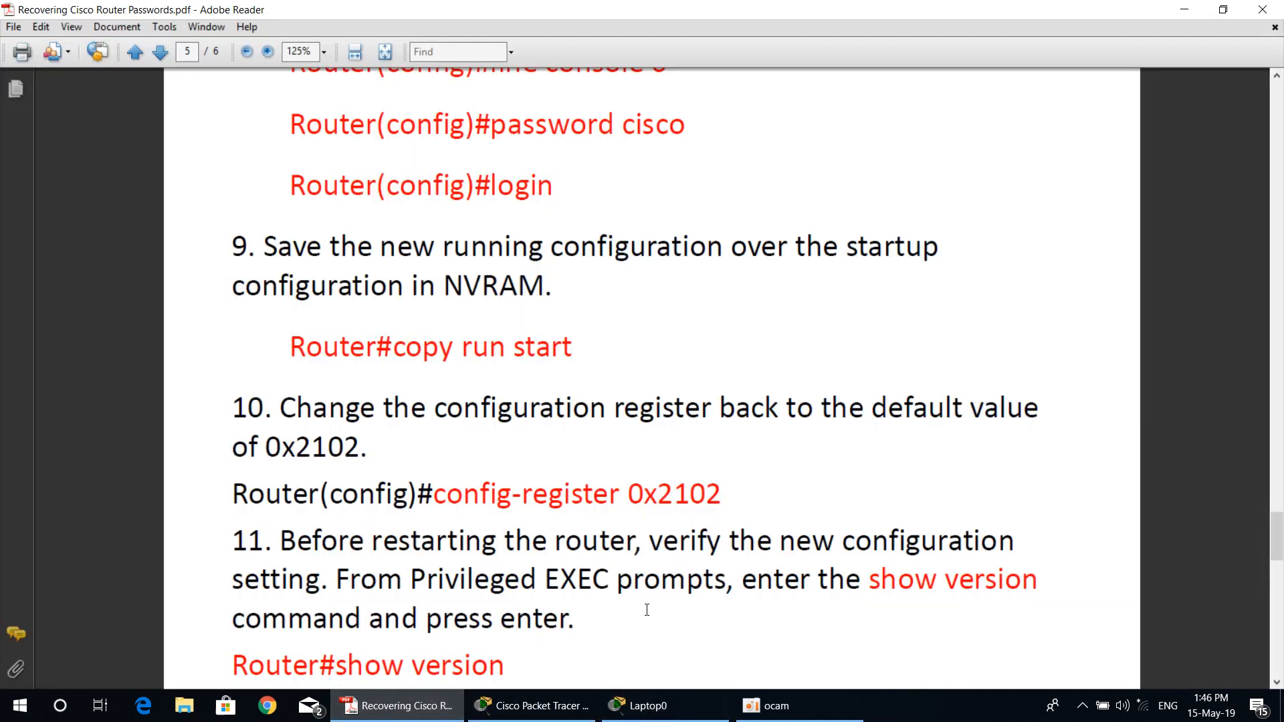
pyautogui.scroll(-3, 341, 445)
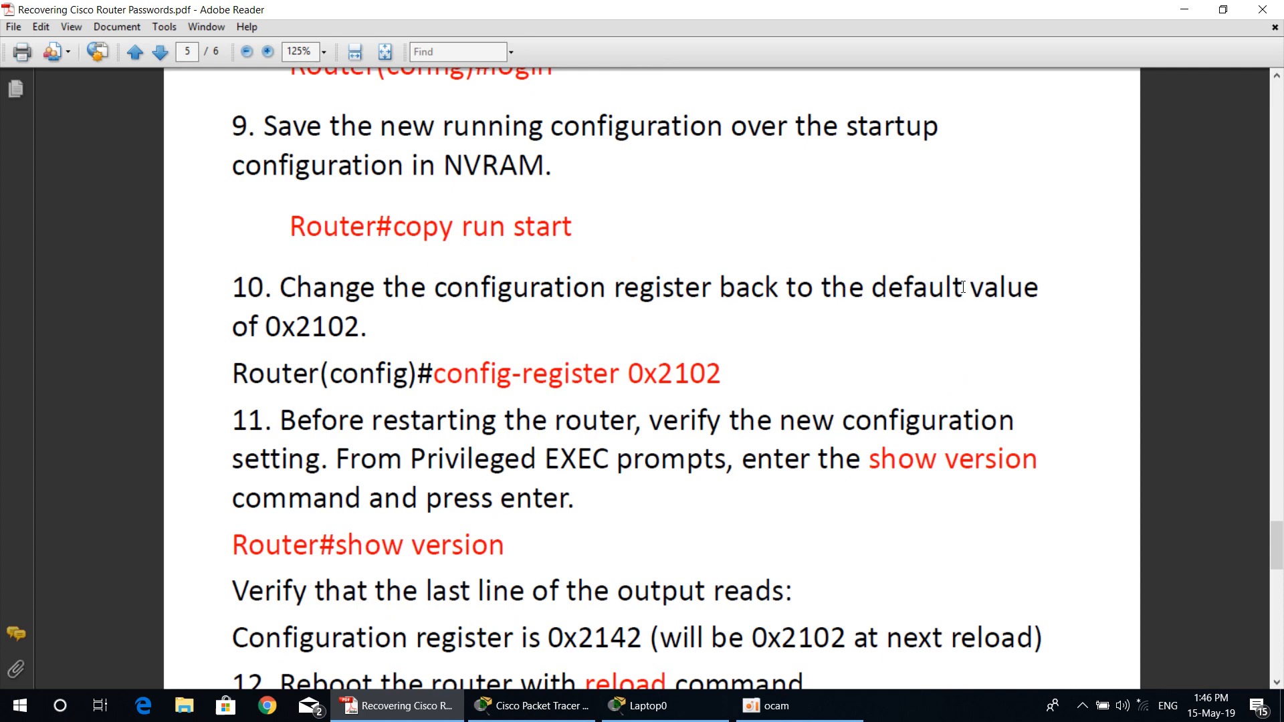
pyautogui.moveTo(268, 329); pyautogui.dragTo(302, 327)
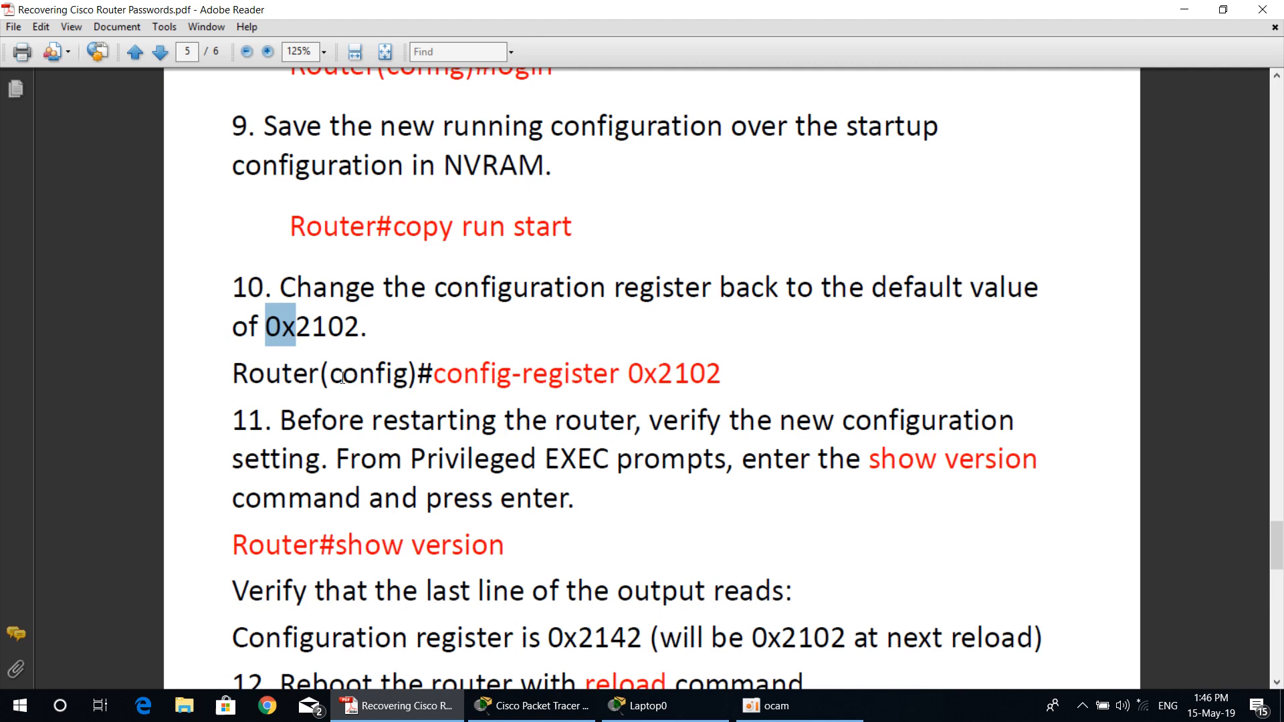
pyautogui.moveTo(435, 378); pyautogui.dragTo(723, 372)
# Step: Switch to Laptop0's terminal and enter global configuration mode on the router with conf t
pyautogui.click(684, 702)
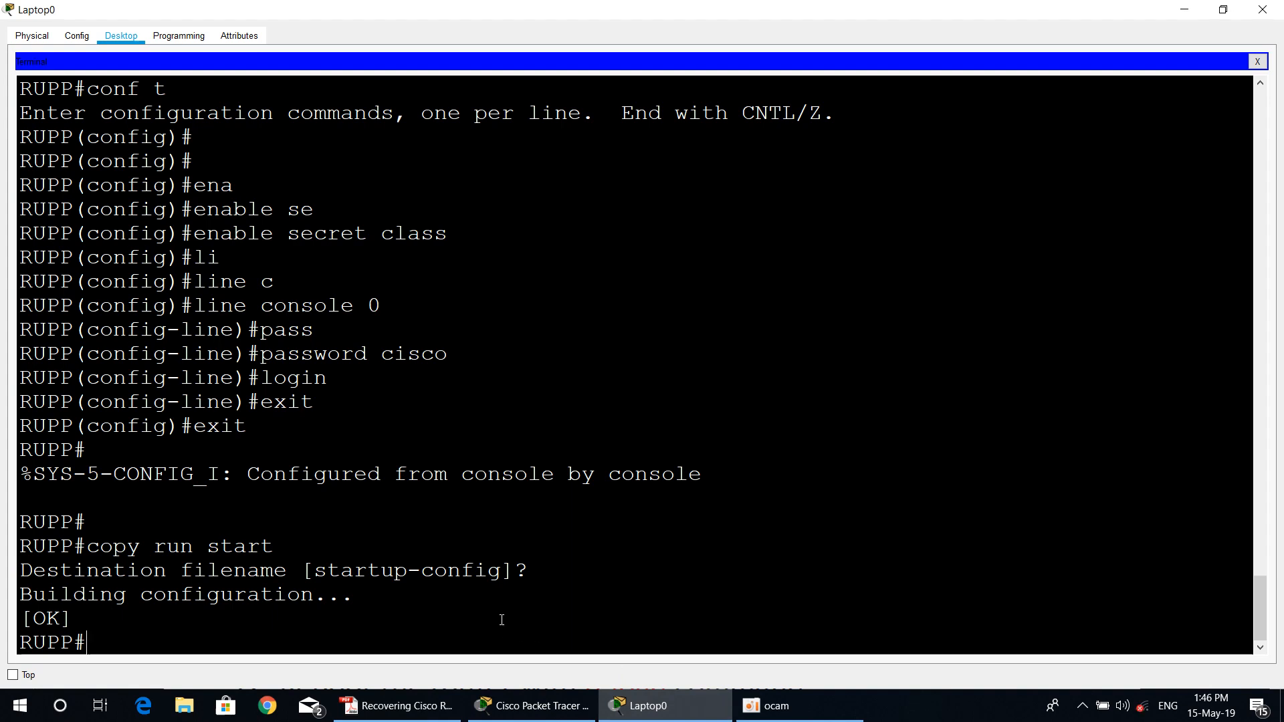
pyautogui.write('co')
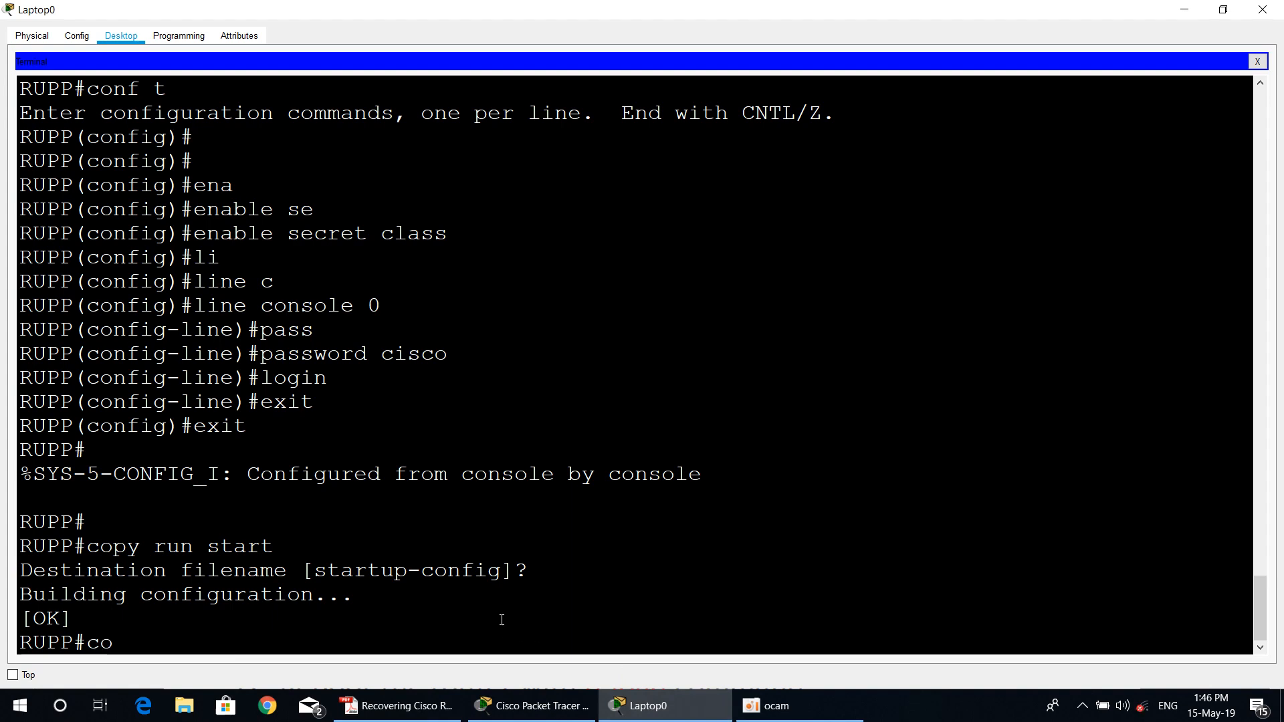
pyautogui.write('nf t')
pyautogui.press('Return')
pyautogui.press('Return')
pyautogui.press('Return')
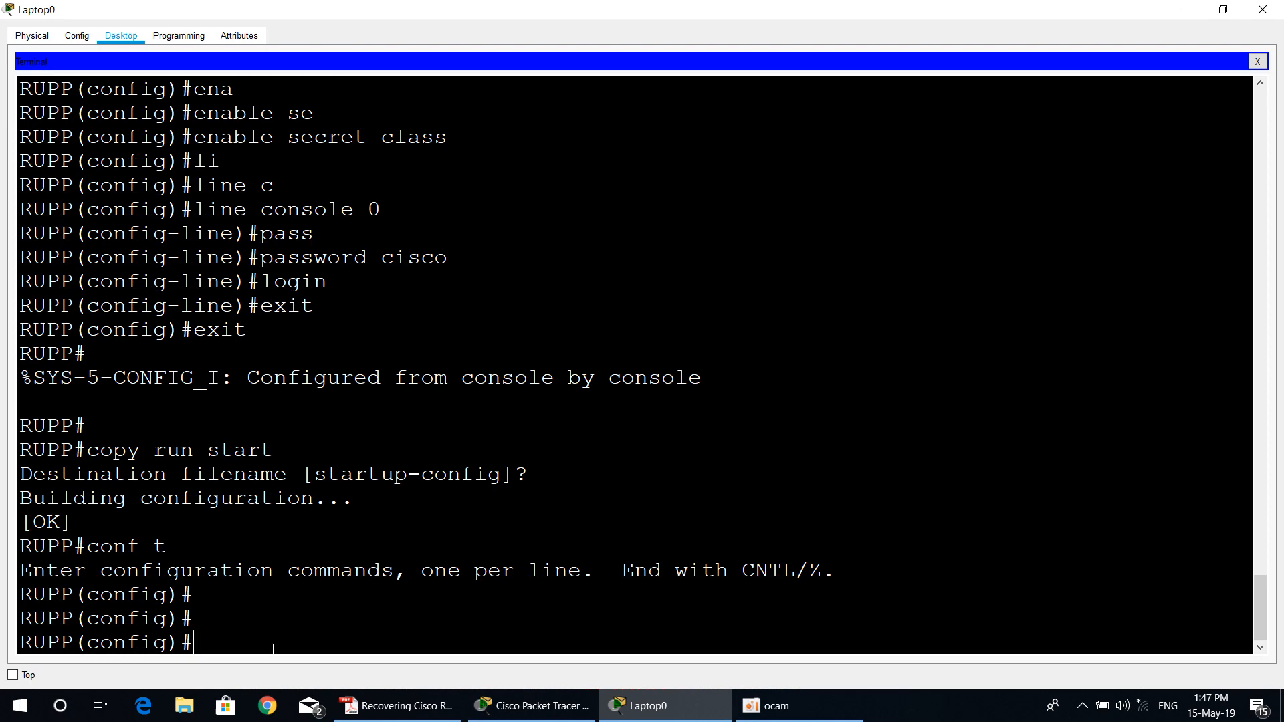
# Step: Check step 10 of the PDF guide and set the router's configuration register to 0x2102 with config-register in Laptop0's terminal
pyautogui.click(434, 709)
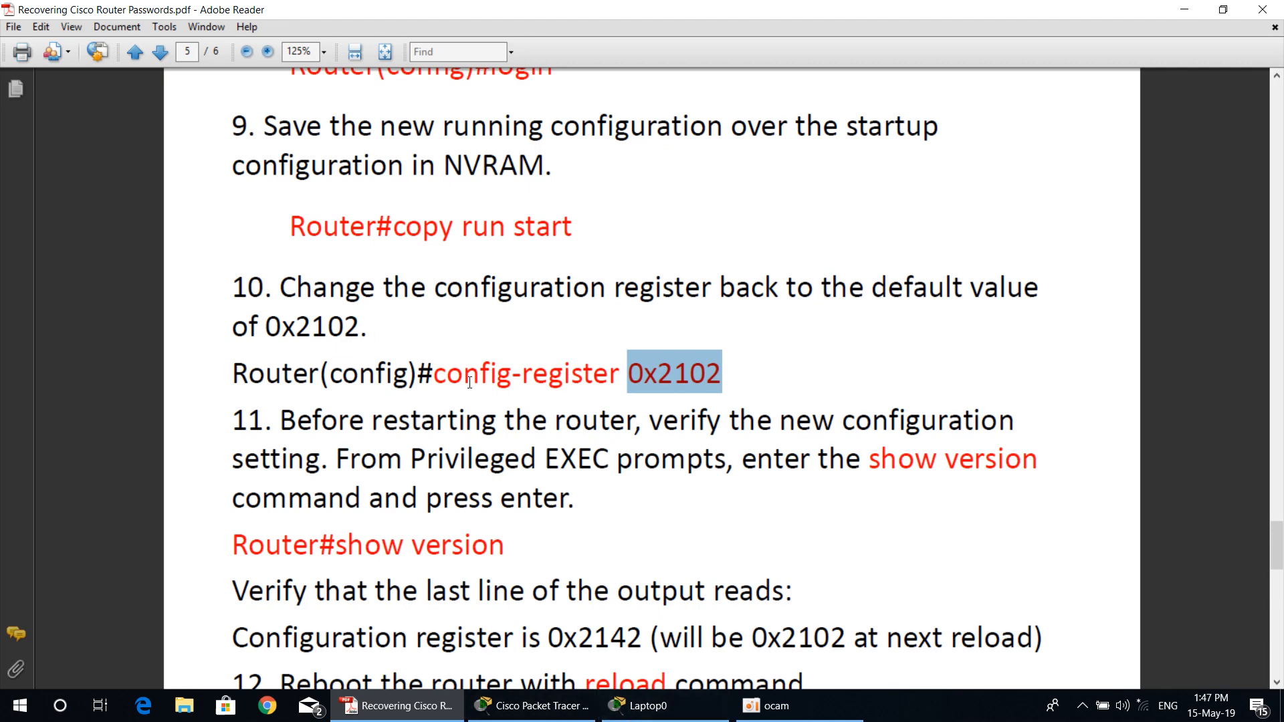
pyautogui.click(658, 703)
pyautogui.write('config)#conf')
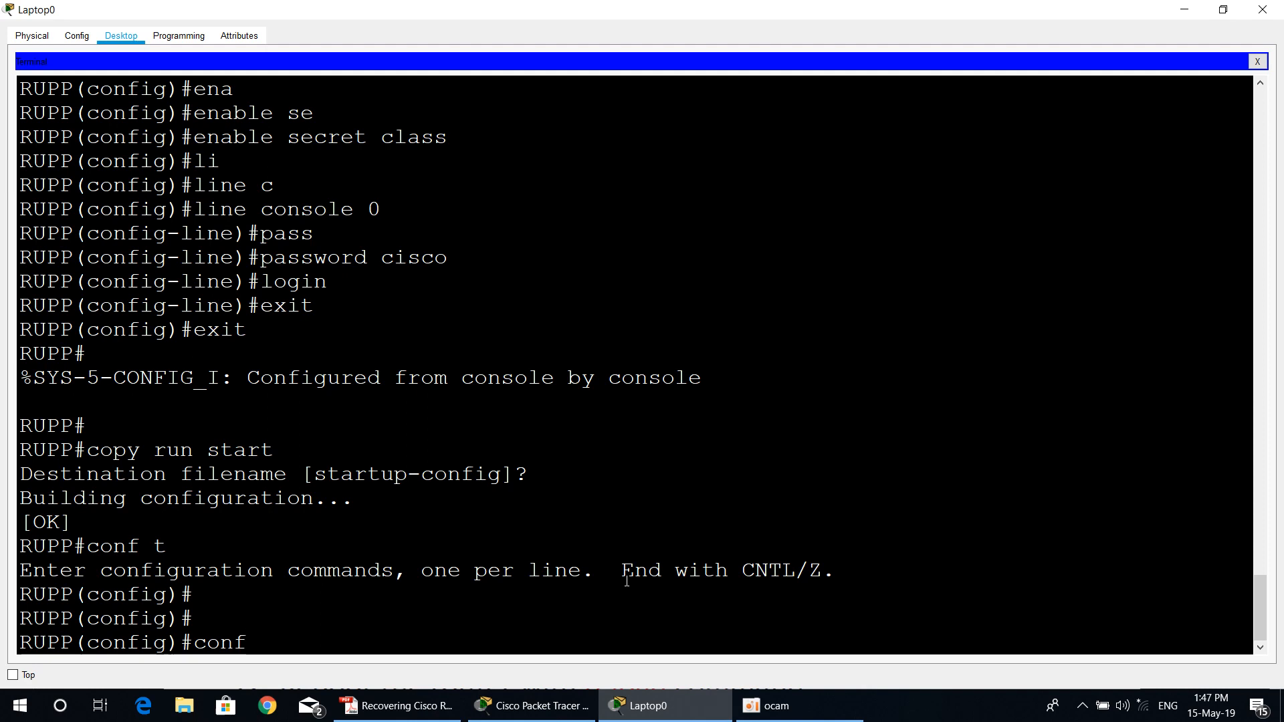
pyautogui.press('Tab')
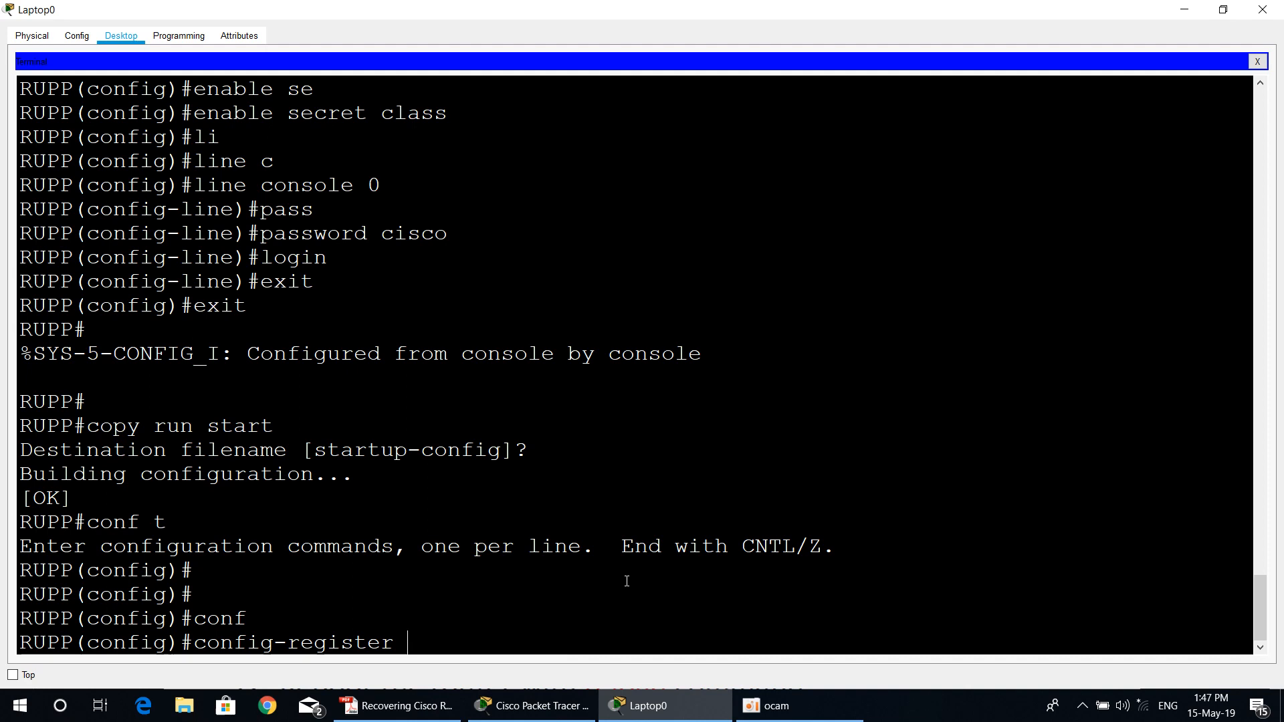
pyautogui.write('0x2102')
pyautogui.press('Return')
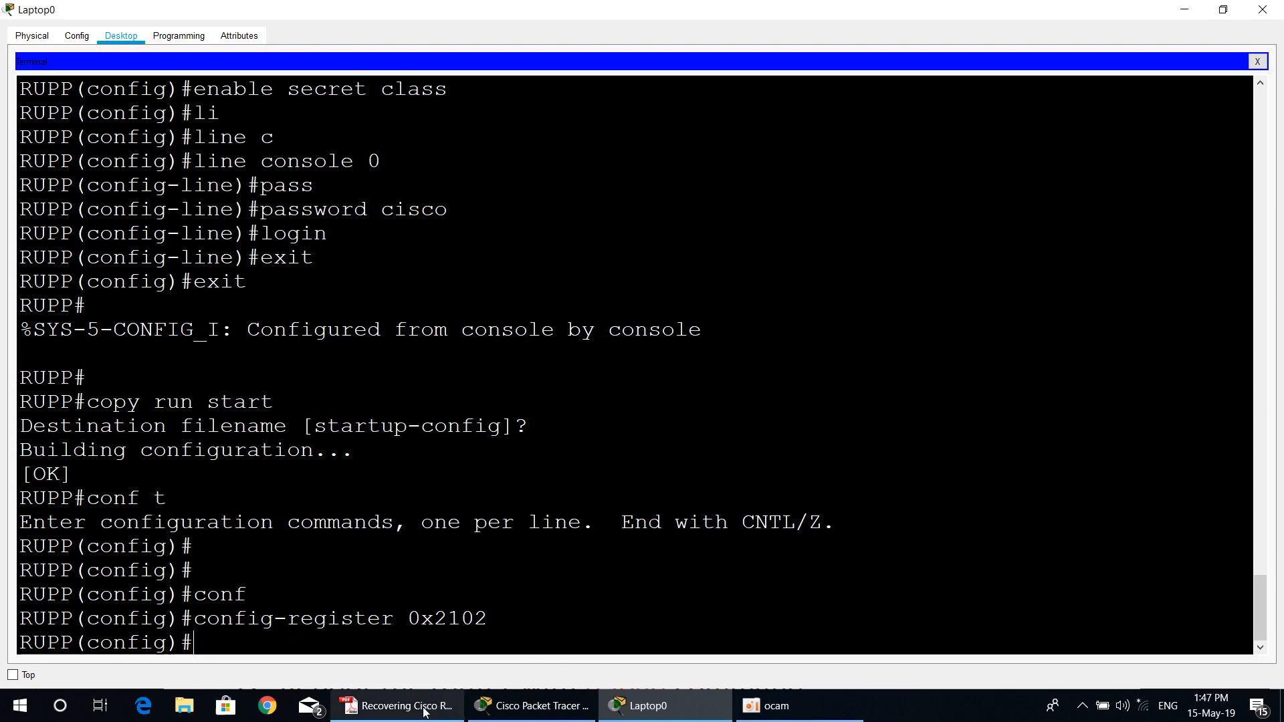
# Step: Review step 11 of the PDF guide and exit global configuration in Laptop0's terminal to the privileged EXEC prompt
pyautogui.click(400, 706)
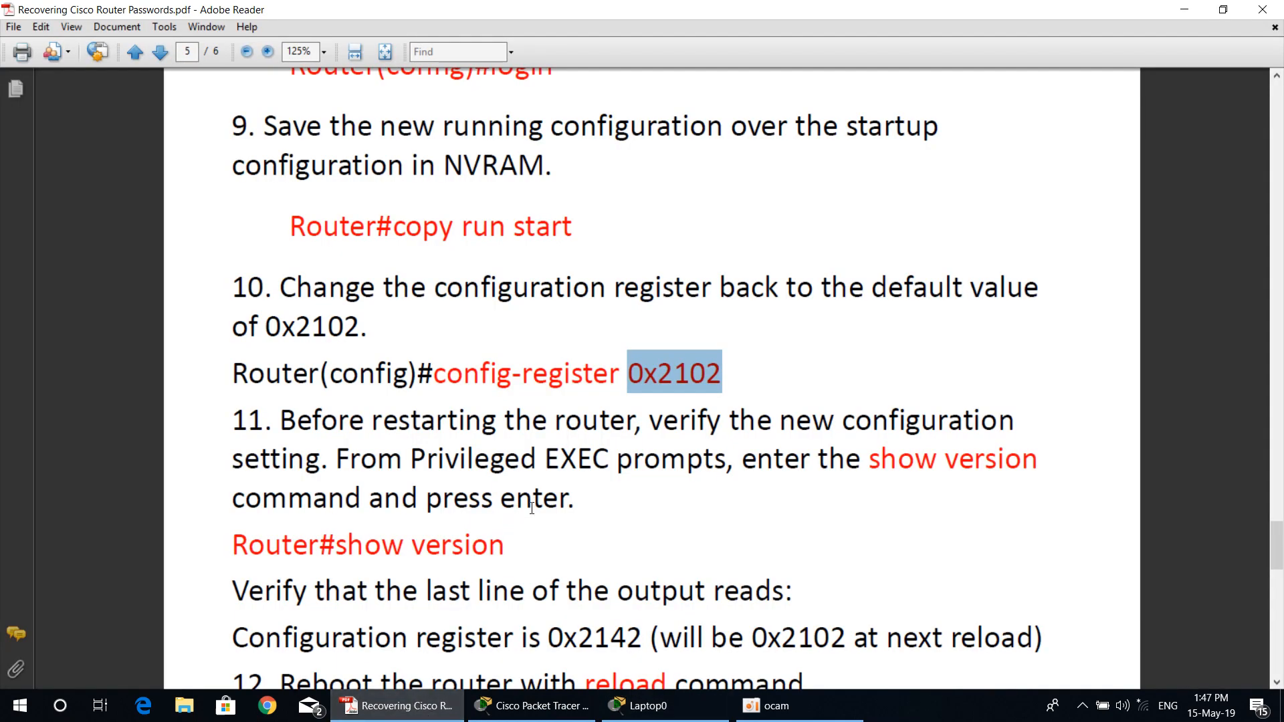
pyautogui.scroll(-3, 540, 488)
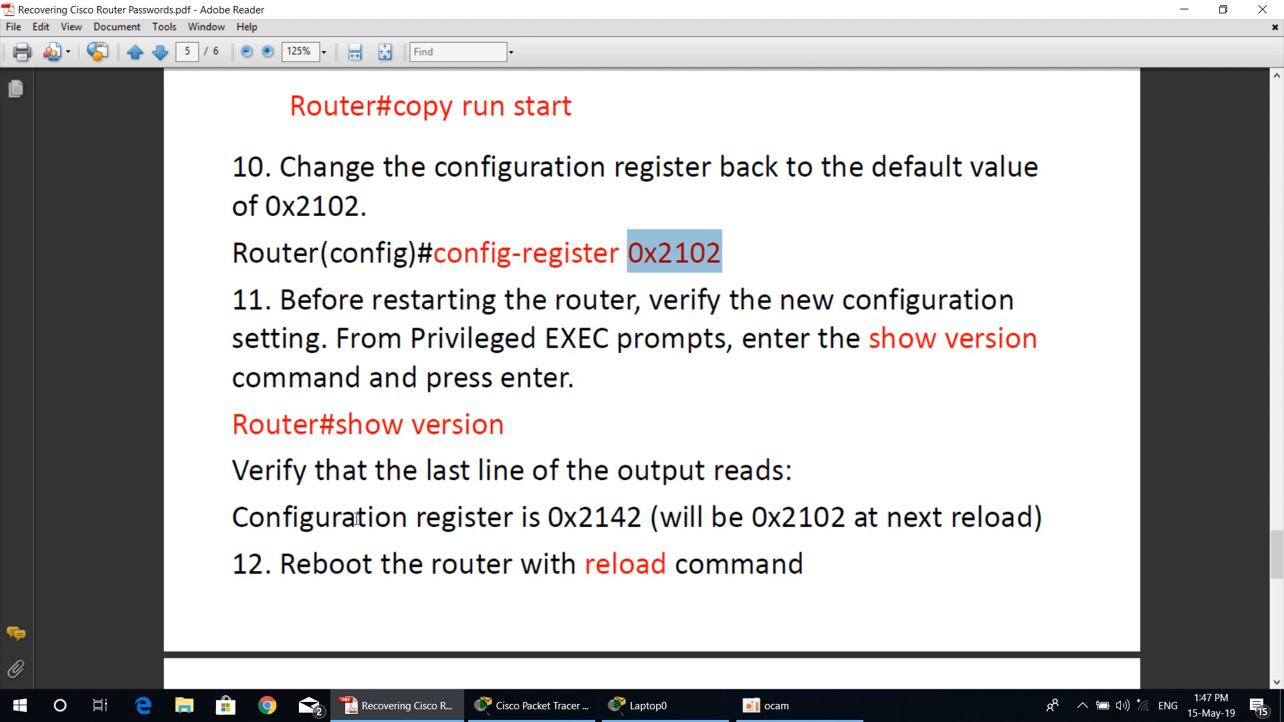
pyautogui.moveTo(550, 516); pyautogui.dragTo(641, 514)
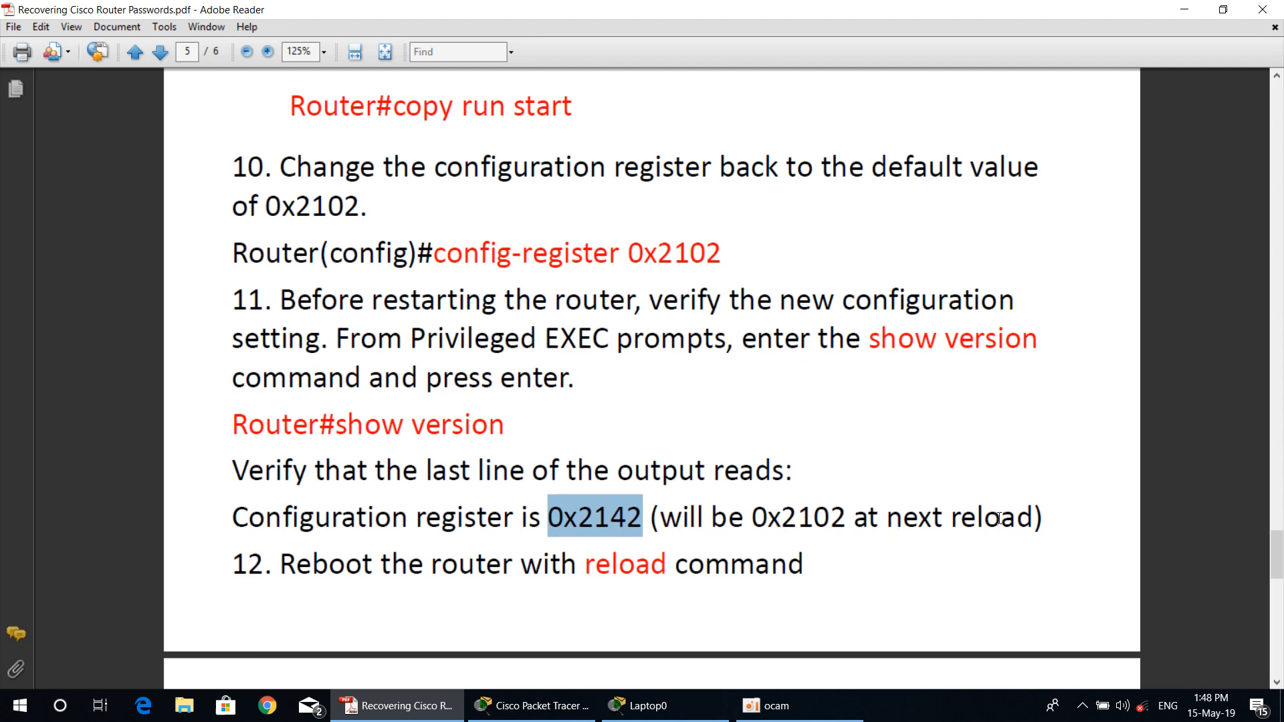
pyautogui.click(645, 706)
pyautogui.write('exit')
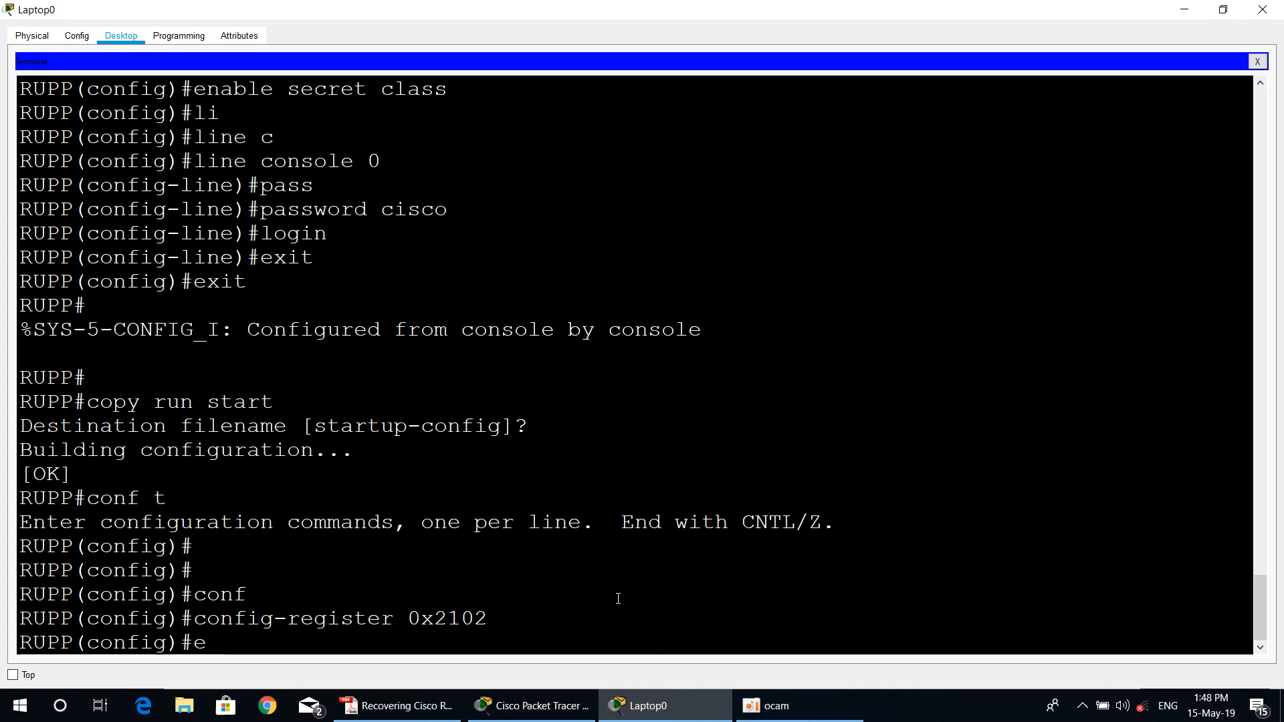
pyautogui.press('Return')
pyautogui.press('Return')
pyautogui.press('Return')
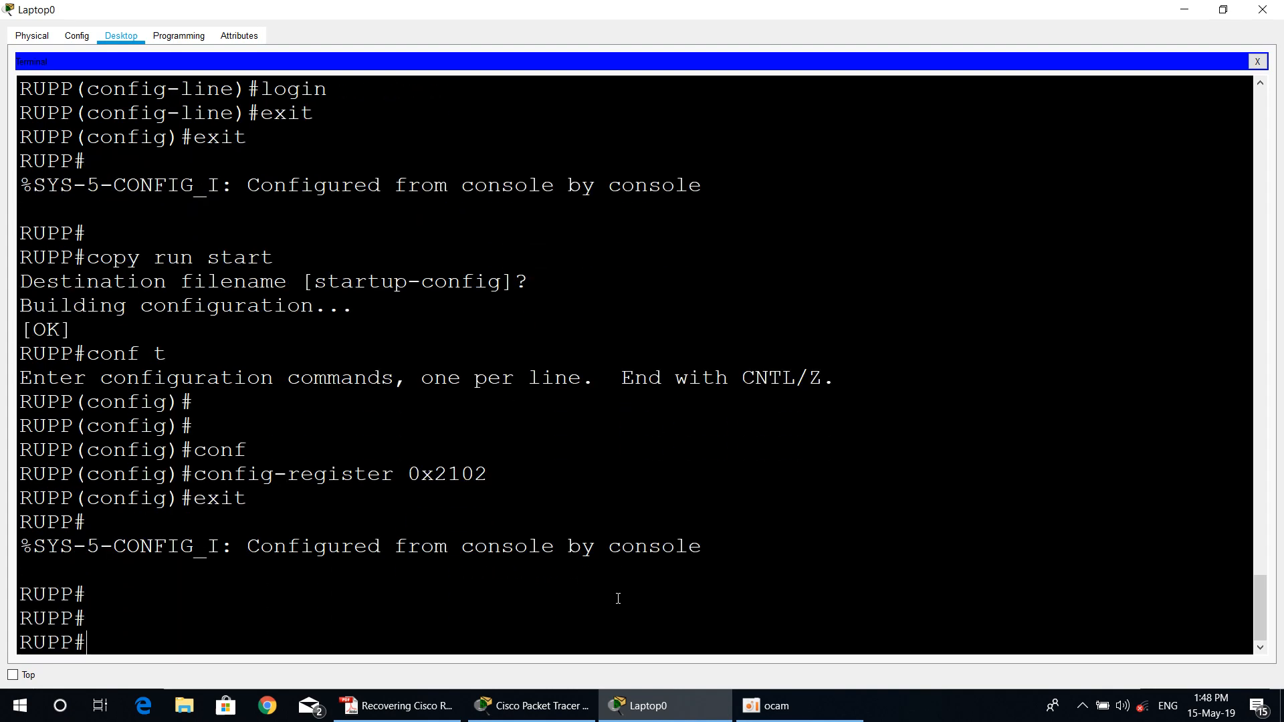
# Step: Run show version, page to the end of its output and examine the configuration register line
pyautogui.write('sho')
pyautogui.press('Tab')
pyautogui.write('ver')
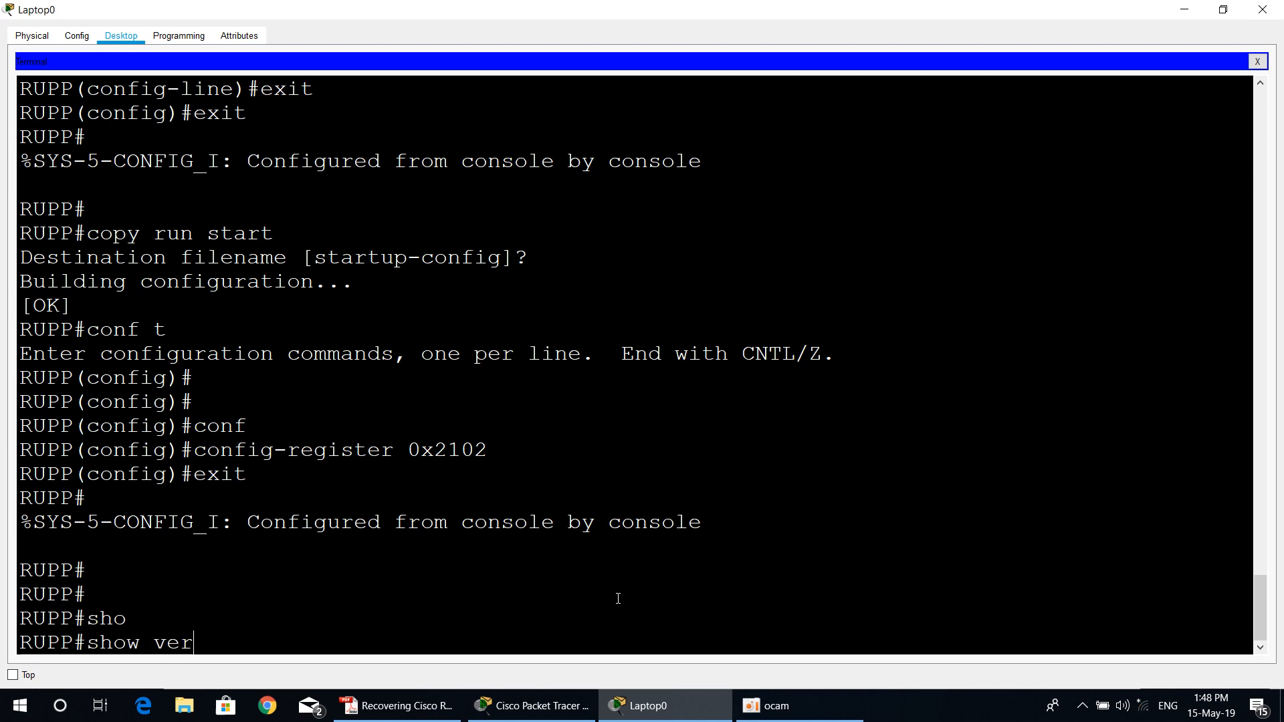
pyautogui.press('Tab')
pyautogui.press('Return')
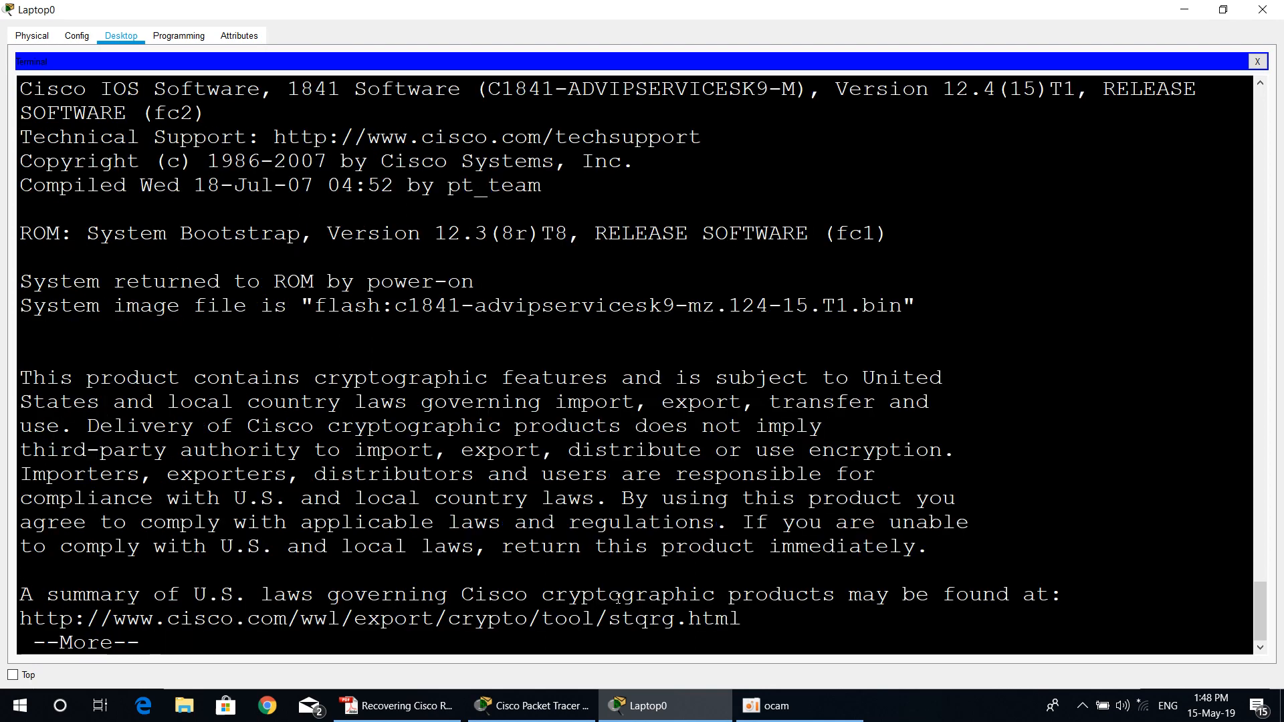
pyautogui.press('space')
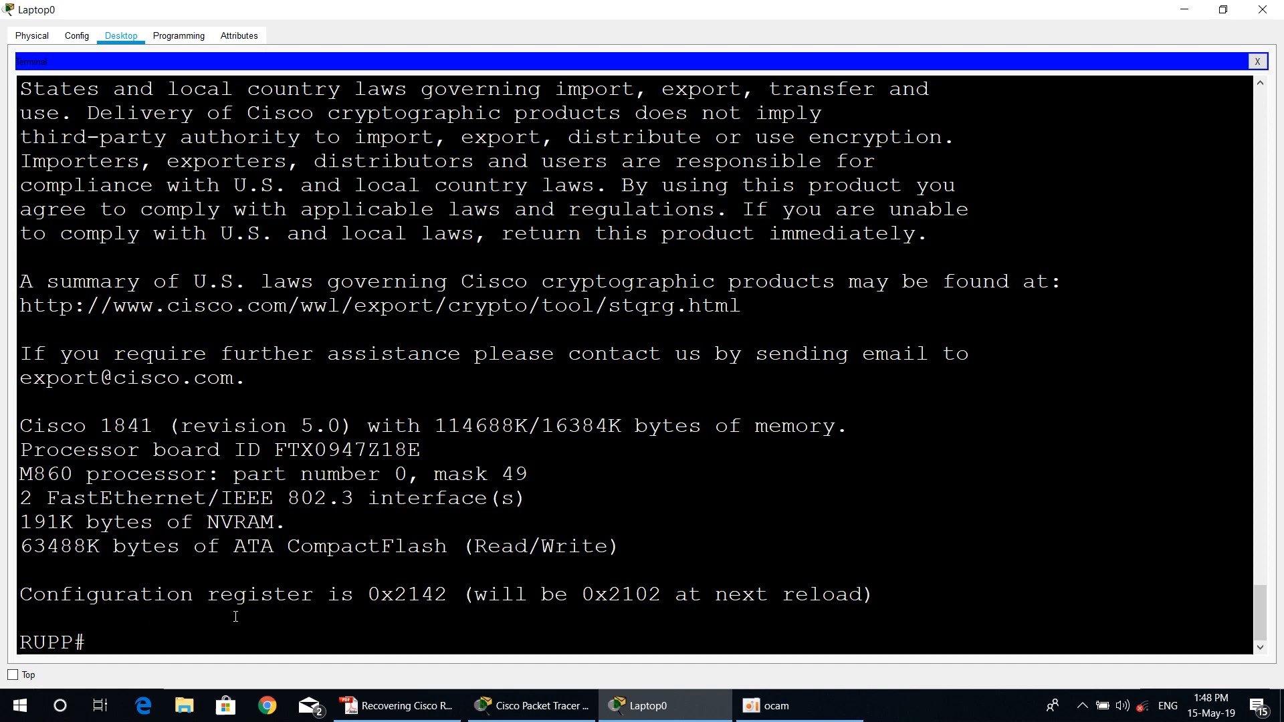
pyautogui.moveTo(367, 594); pyautogui.dragTo(394, 594)
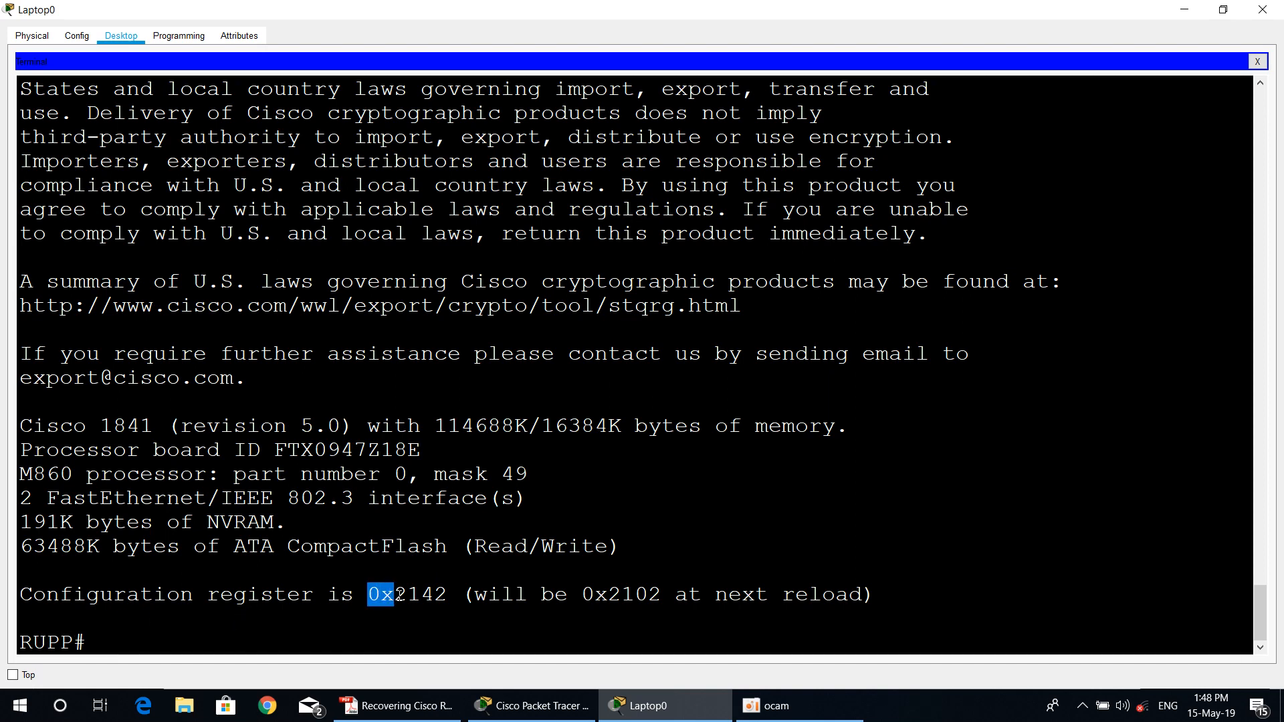
pyautogui.moveTo(419, 594)
pyautogui.mouseDown()
pyautogui.moveTo(449, 594)
pyautogui.moveTo(435, 593)
pyautogui.mouseUp()
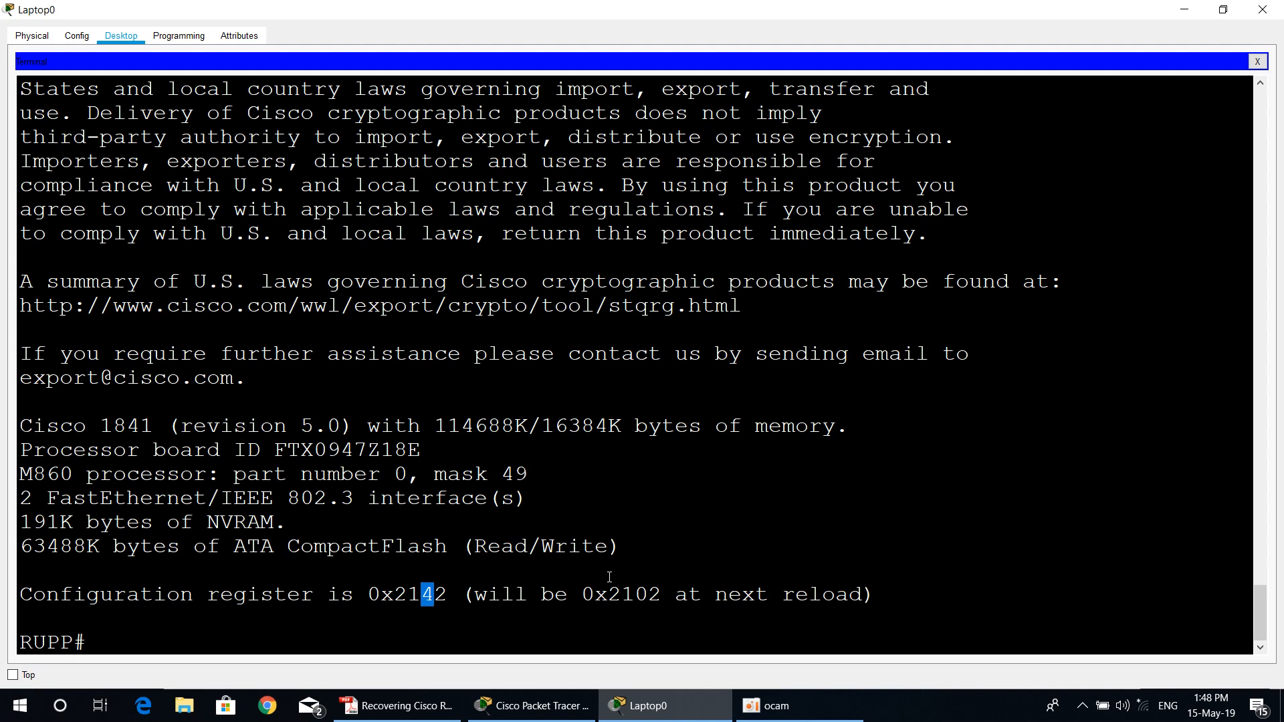
pyautogui.moveTo(381, 594); pyautogui.dragTo(393, 597)
# Step: Switch to the PDF guide and read steps 12 and 13 on reloading the router and verifying the new passwords
pyautogui.click(400, 705)
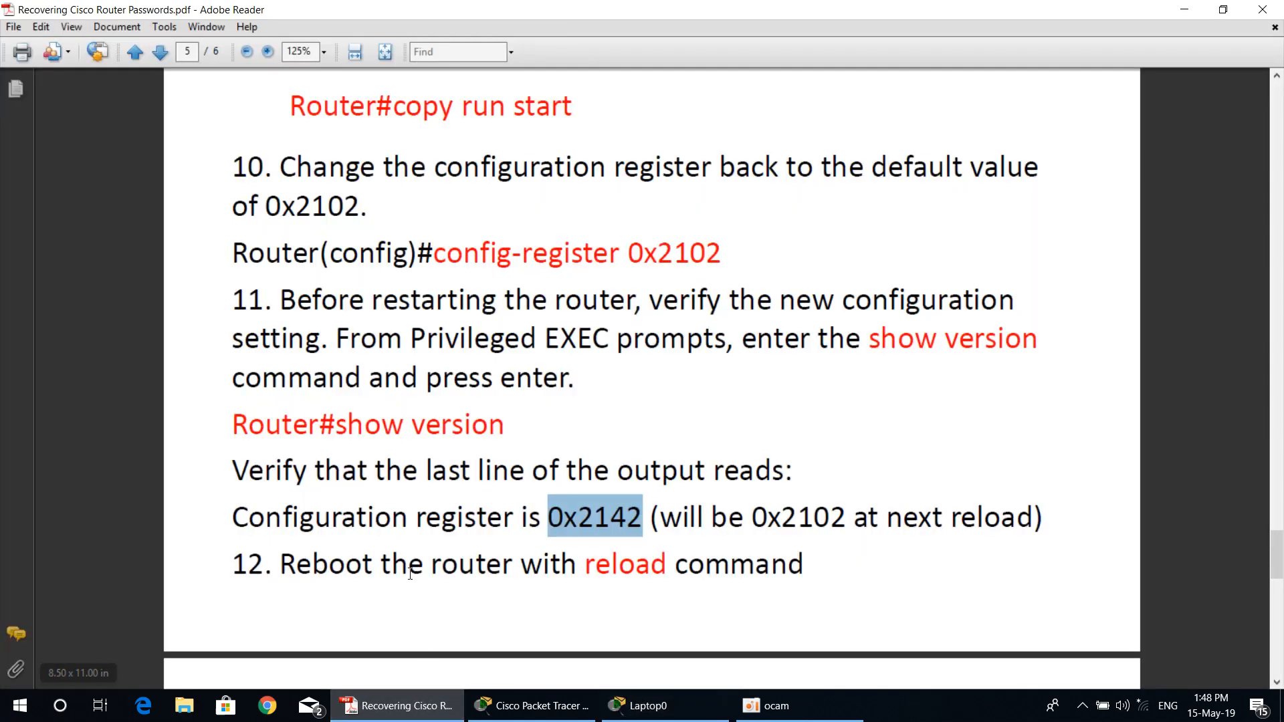
pyautogui.scroll(-1, 584, 584)
pyautogui.scroll(-4, 631, 496)
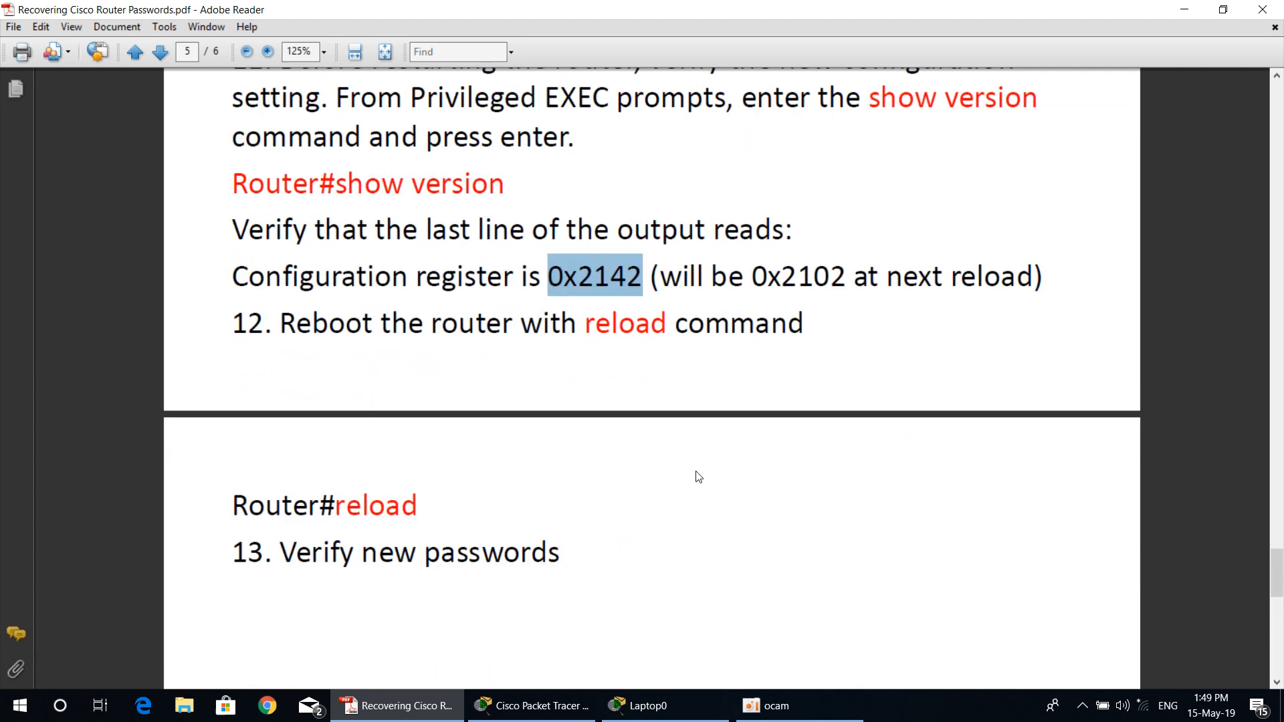
# Step: Reboot the router from Laptop0's terminal with reload, answering no to saving the modified configuration and confirming the reload
pyautogui.click(660, 707)
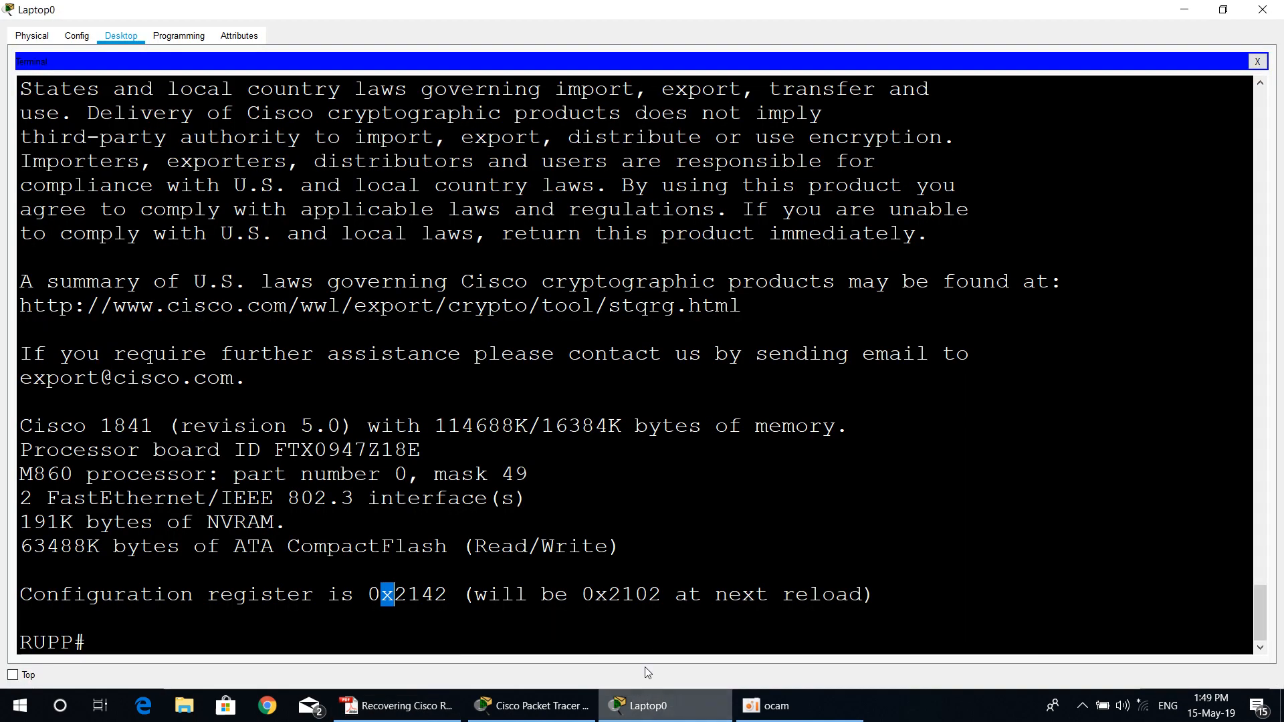
pyautogui.write('relo')
pyautogui.press('Tab')
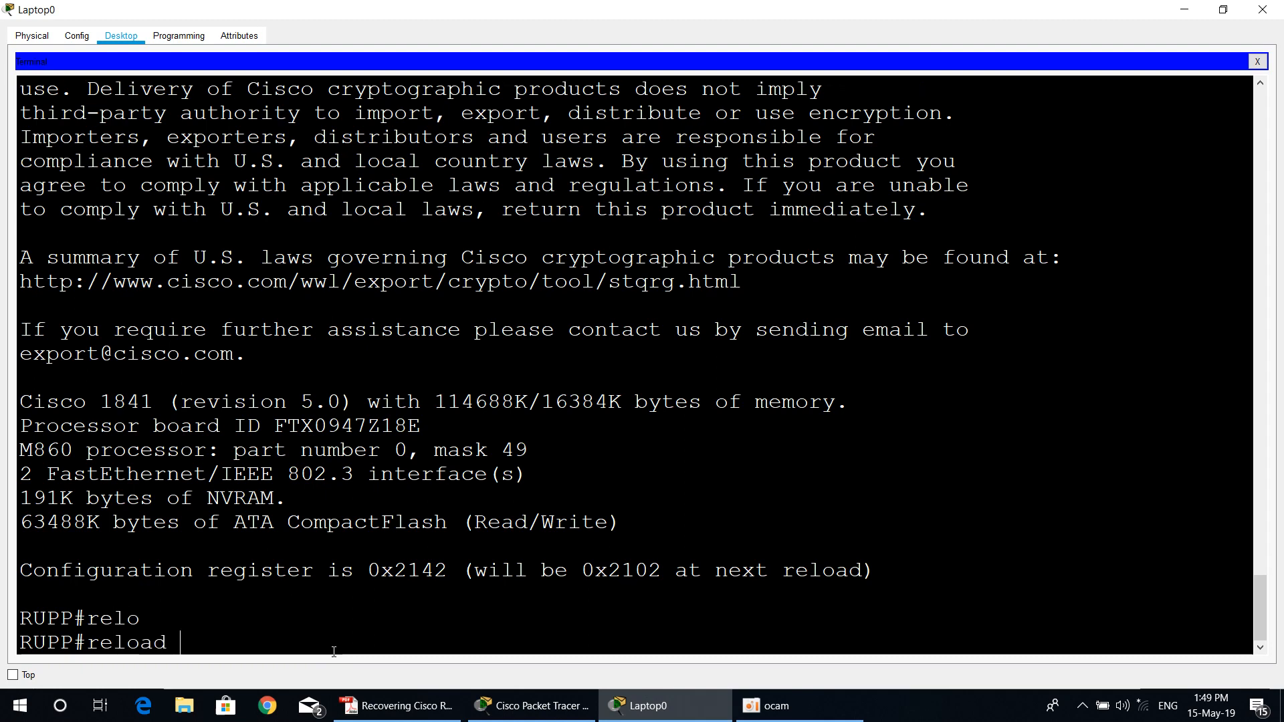
pyautogui.press('Return')
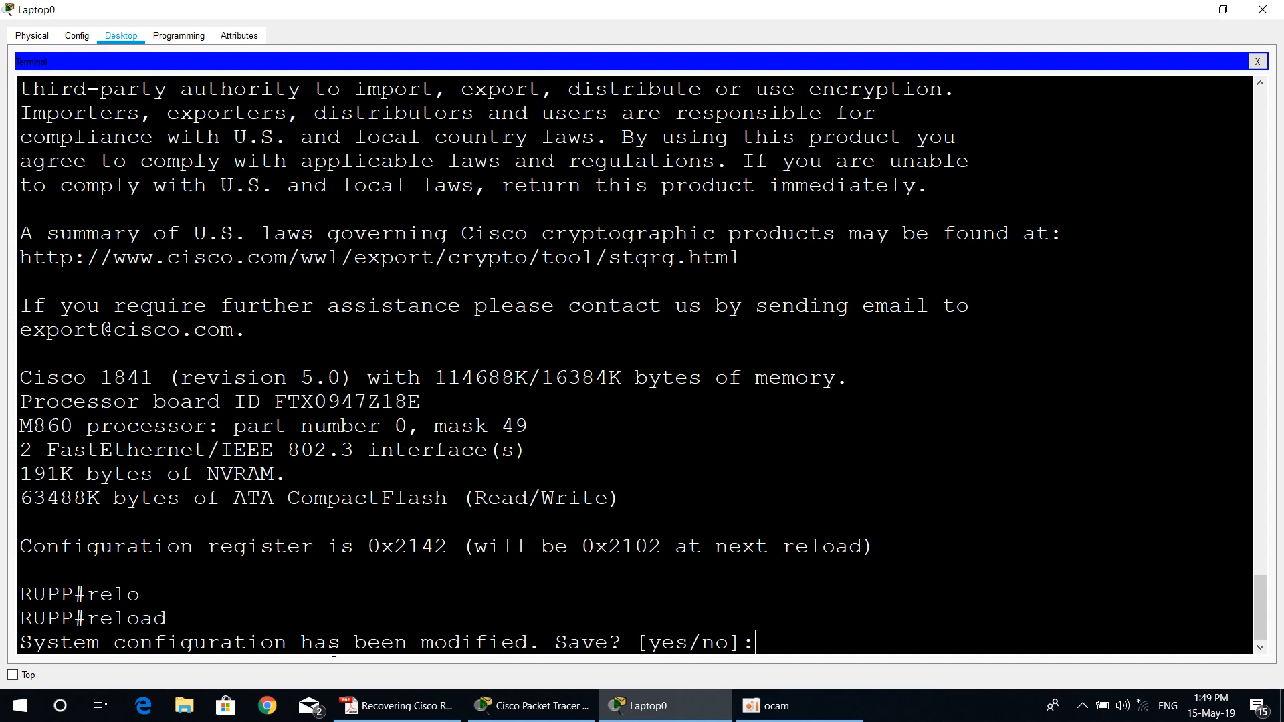
pyautogui.write('no')
pyautogui.press('Return')
pyautogui.press('Return')
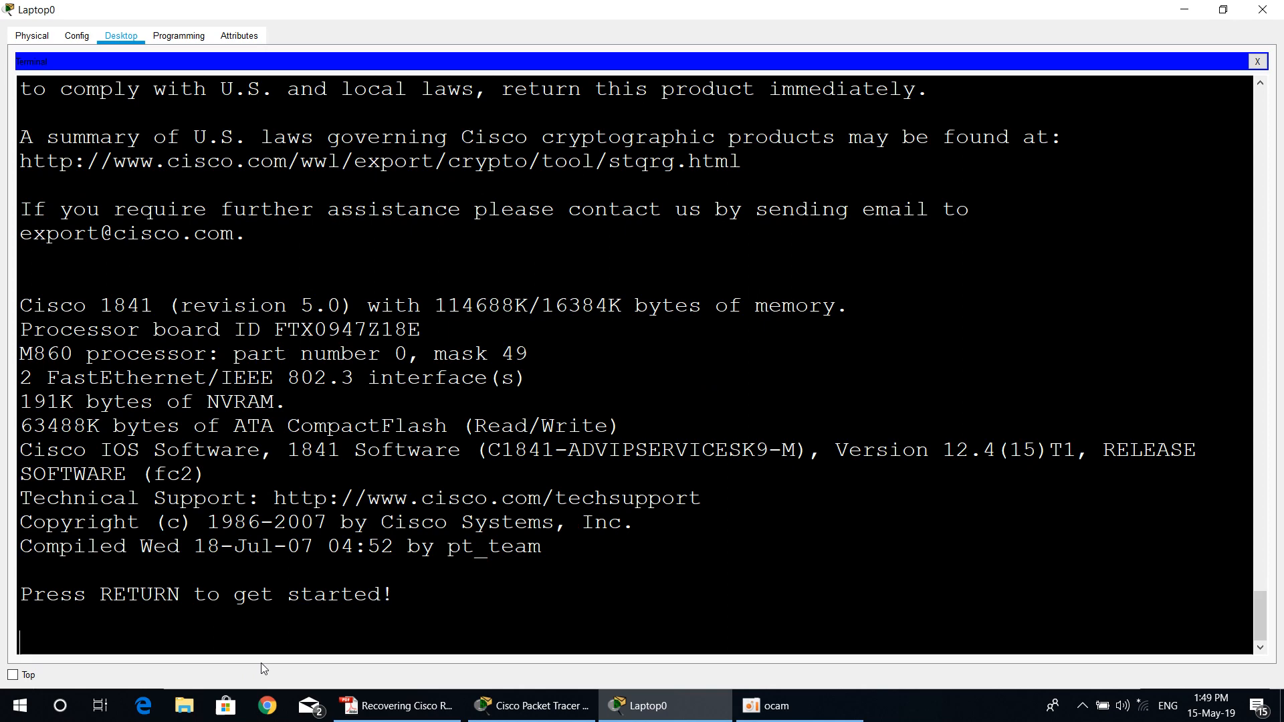
# Step: Start the router's console session and log in with the console line password to reach the user EXEC prompt
pyautogui.press('Return')
pyautogui.press('Return')
pyautogui.press('Return')
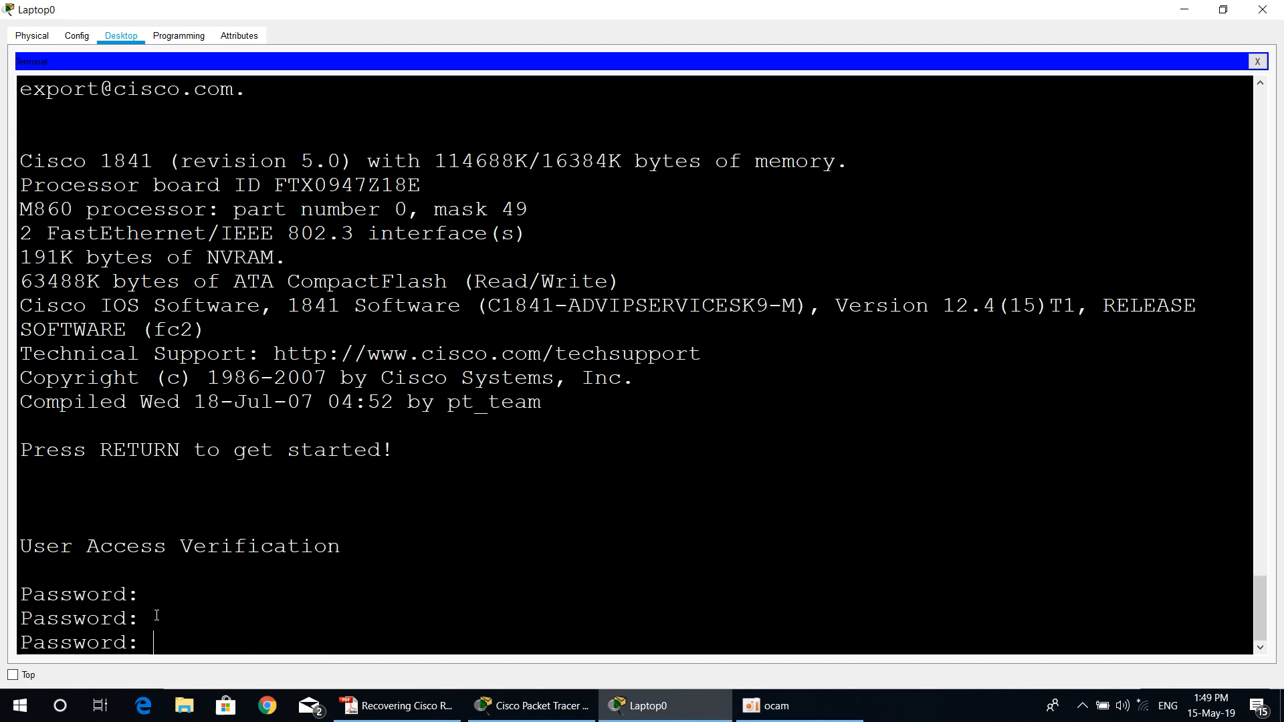
pyautogui.press('Return')
pyautogui.press('Return')
pyautogui.press('Return')
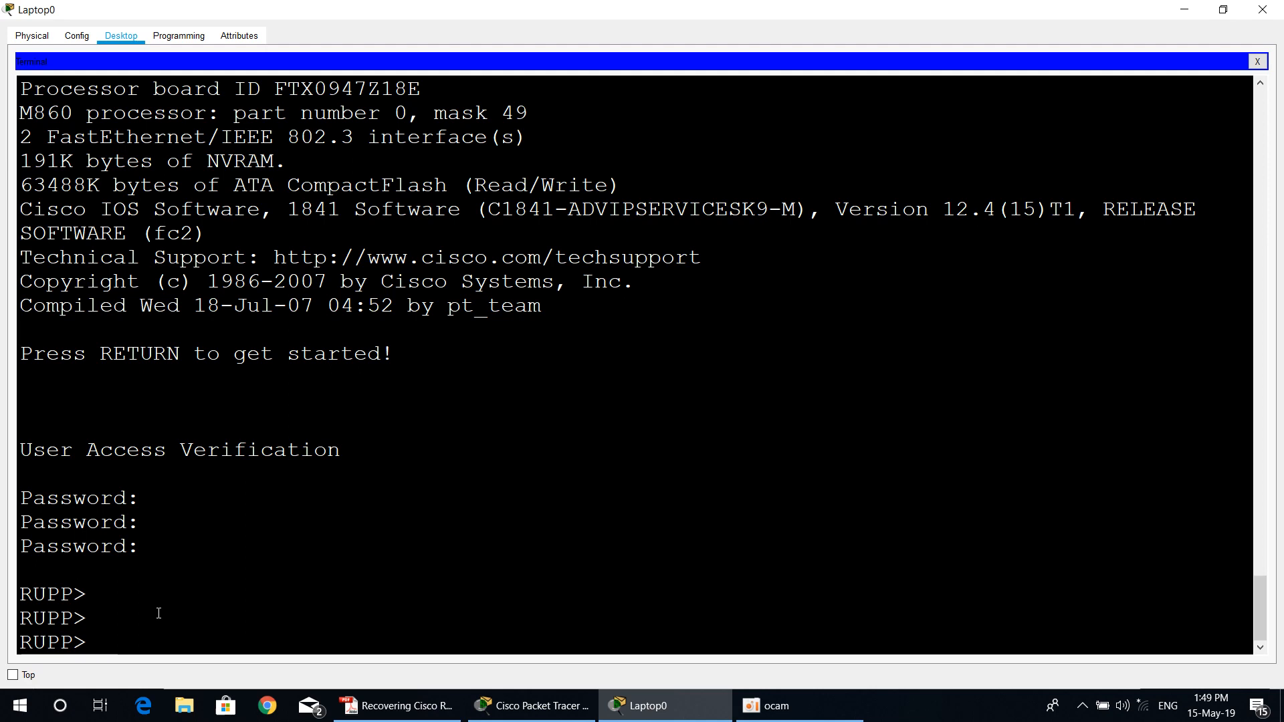
# Step: Enter privileged EXEC mode with ena and the enable secret password, and return to step 13 of the PDF guide
pyautogui.write('ena')
pyautogui.press('Return')
pyautogui.press('Return')
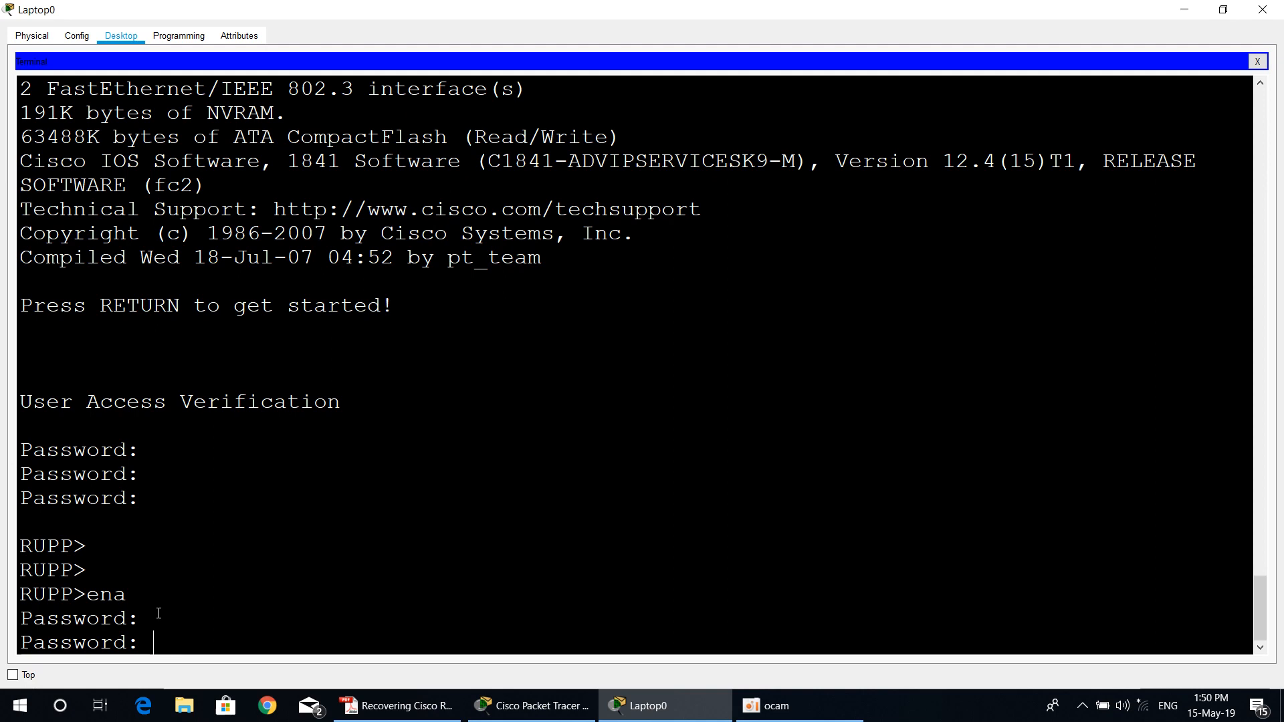
pyautogui.press('Return')
pyautogui.press('Return')
pyautogui.press('Return')
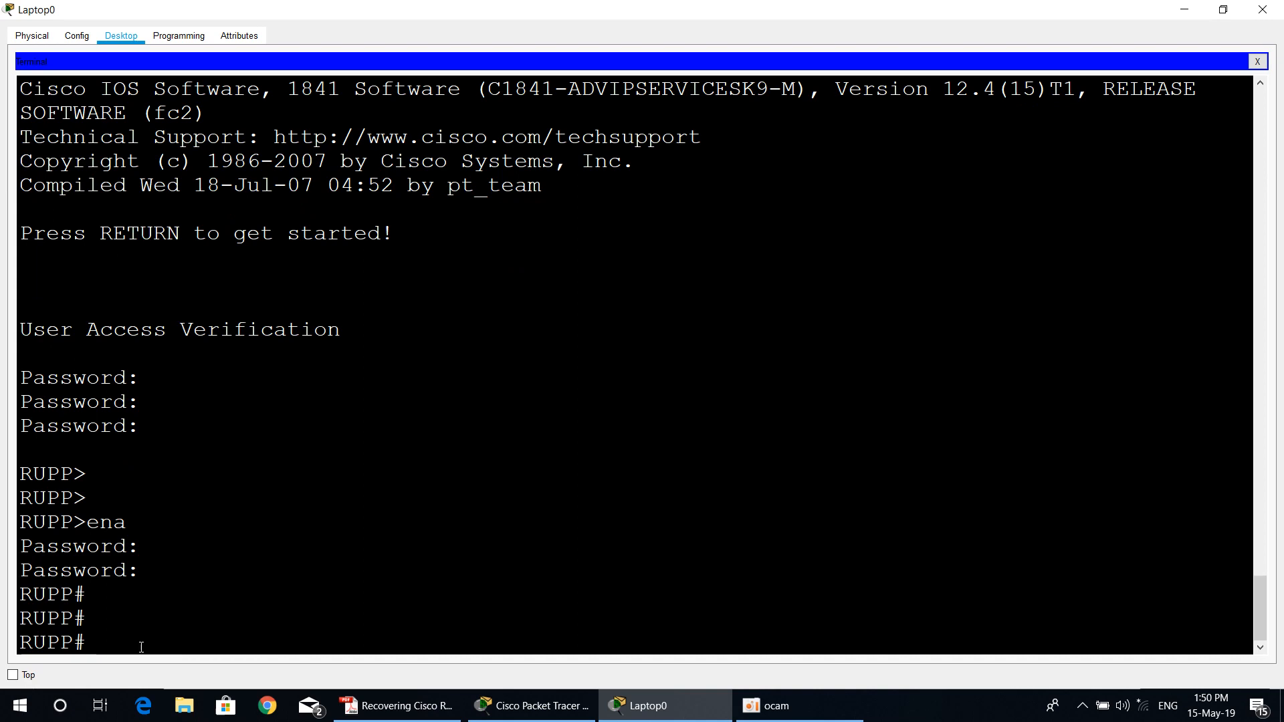
pyautogui.click(401, 705)
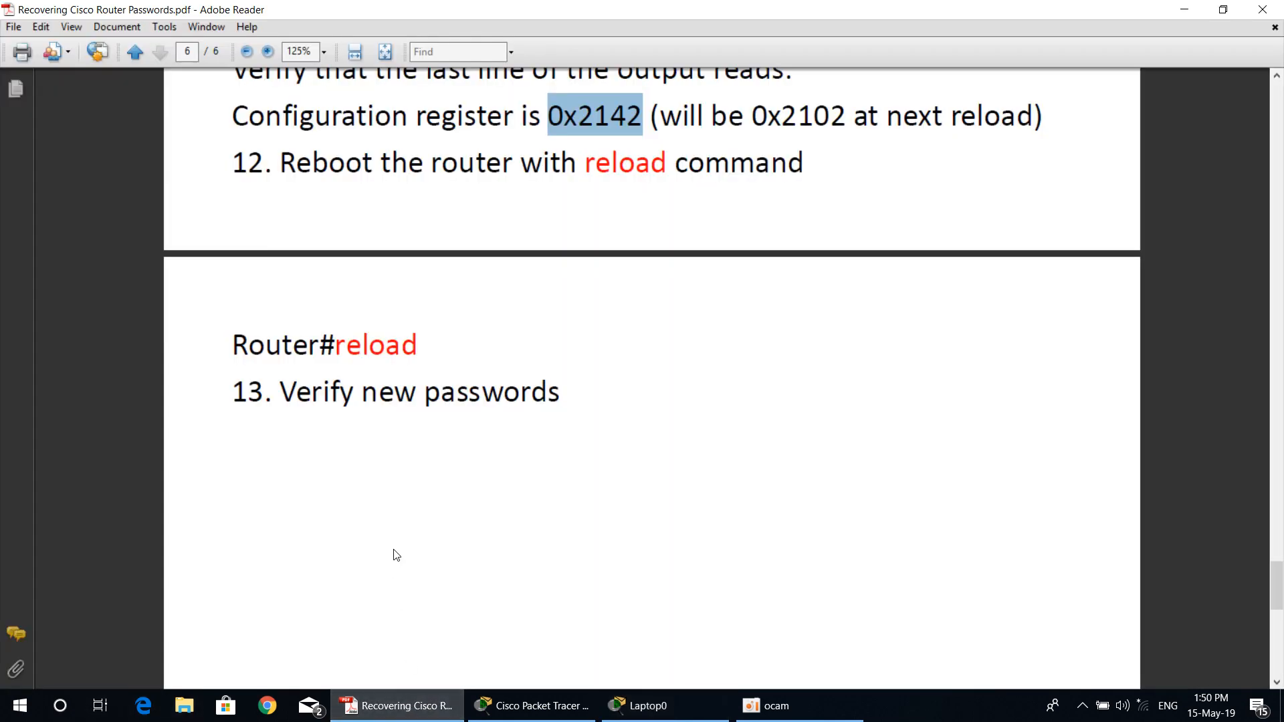